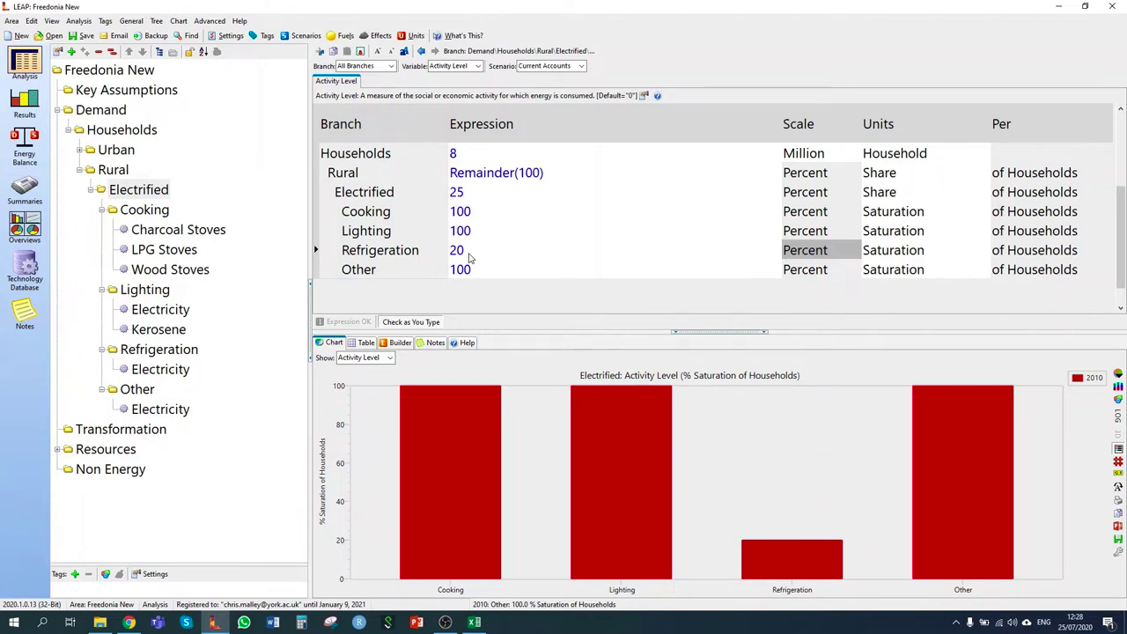
Step: Set the rural electrified Cooking activity shares to 30 for Charcoal Stoves, 15 for LPG Stoves and Remainder(100) for Wood Stoves
click(125, 215)
click(164, 192)
click(155, 211)
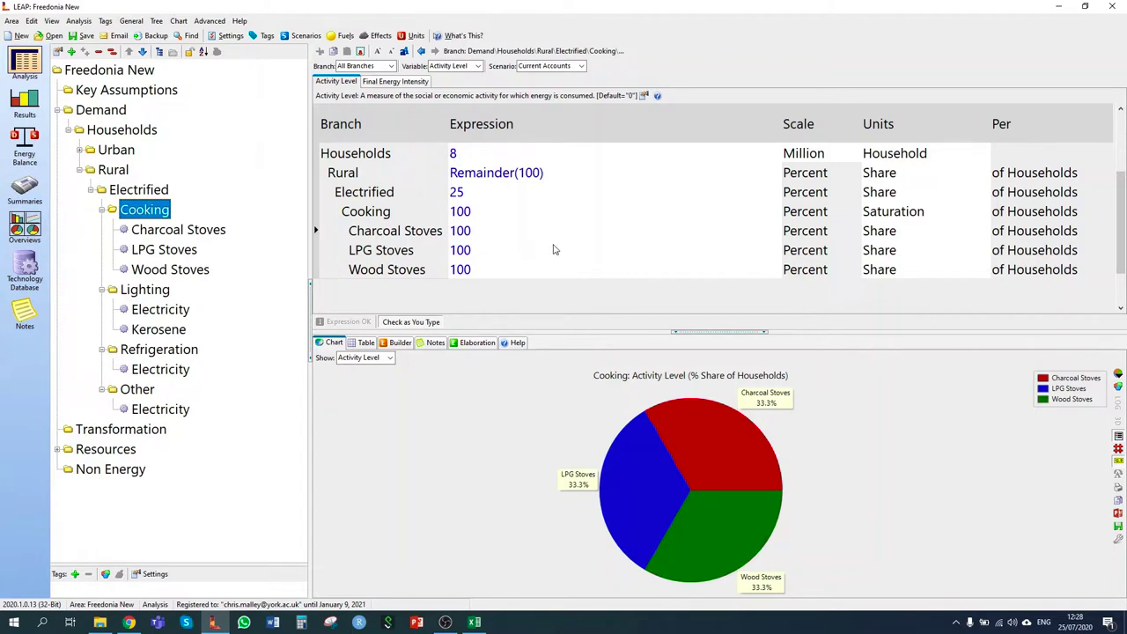
click(488, 231)
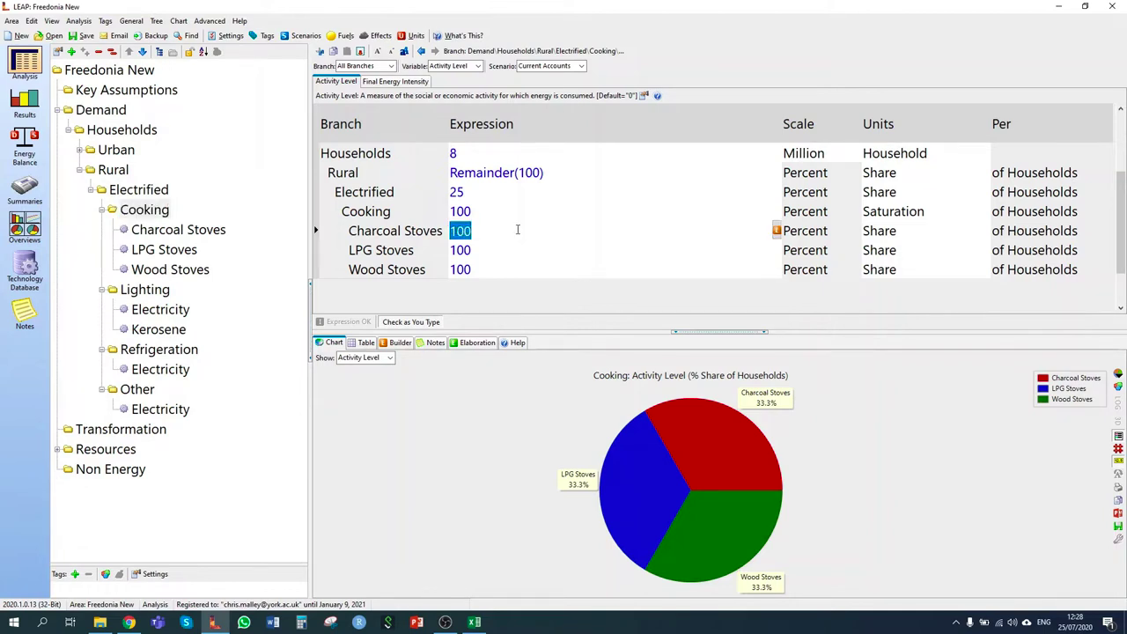
text(30)
key(Return)
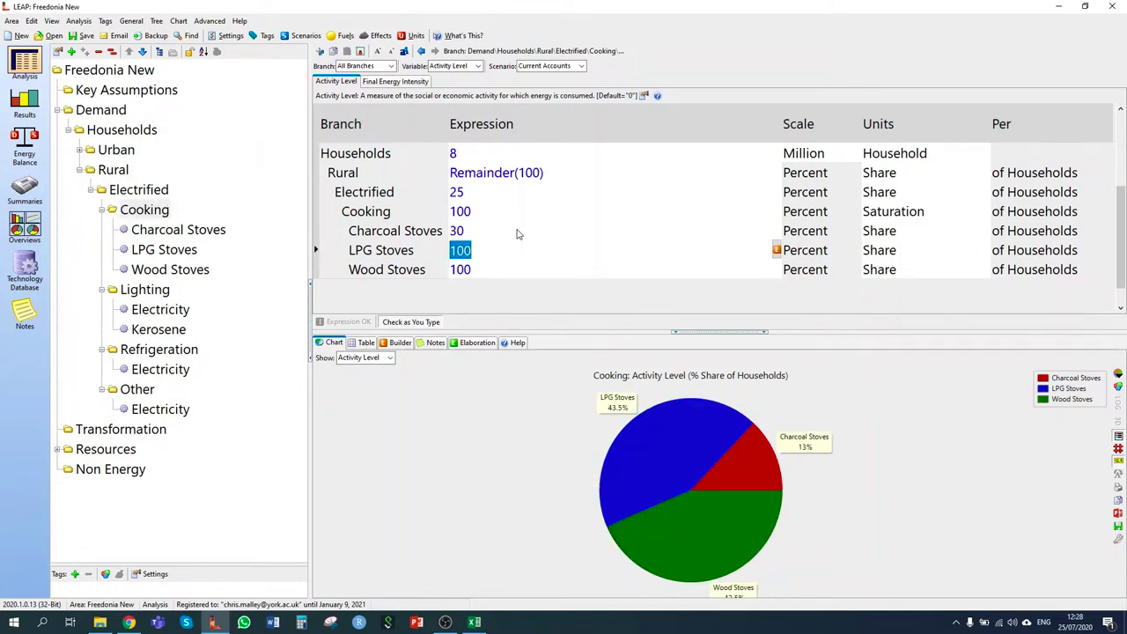
text(15)
key(Return)
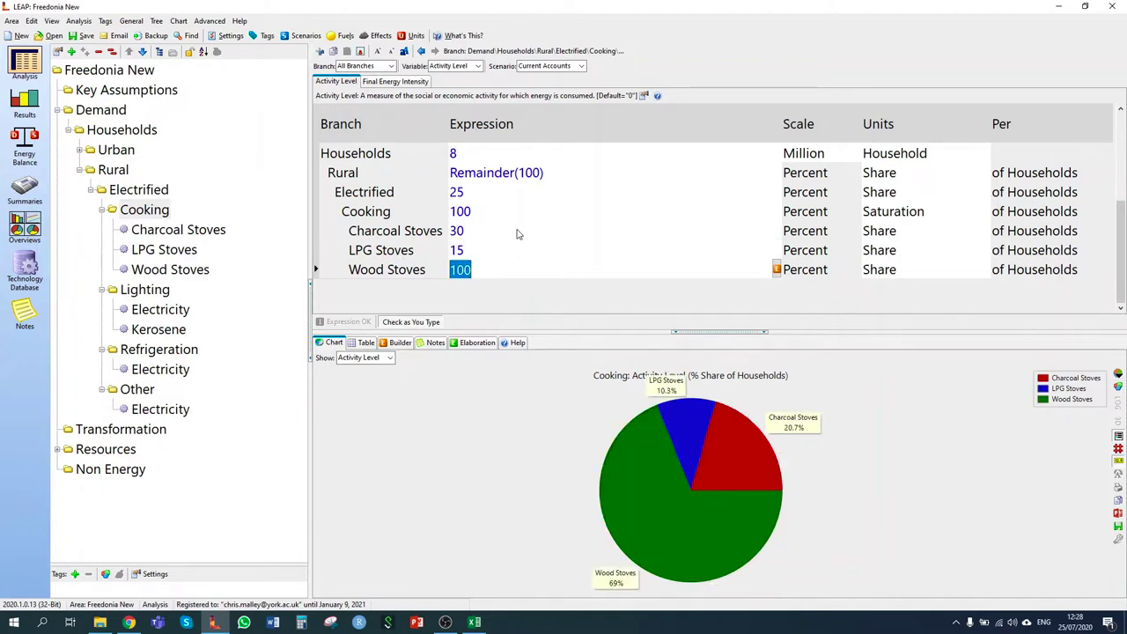
text(Remainder(100))
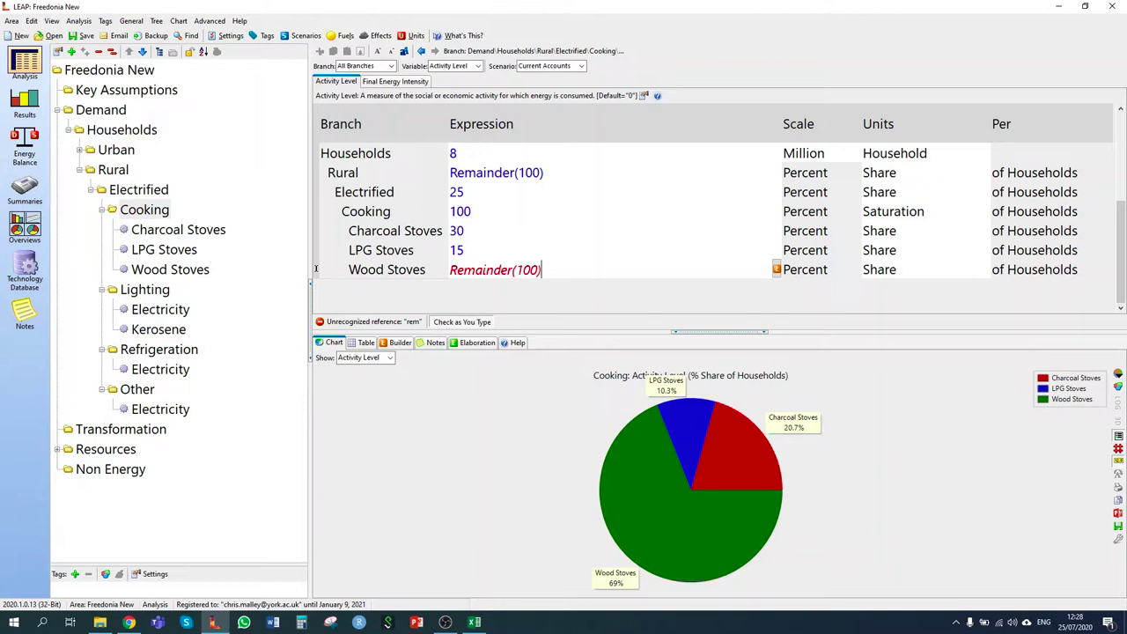
key(Return)
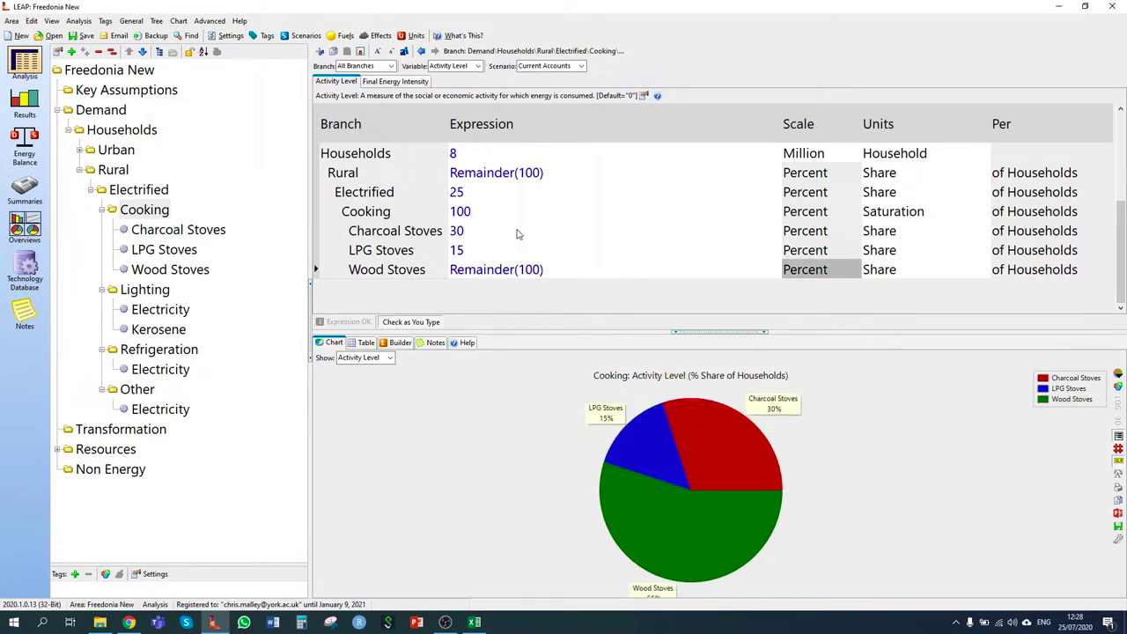
Step: Change the Final Energy Intensity unit of the rural electrified Charcoal Stoves to Kilogramme
click(422, 82)
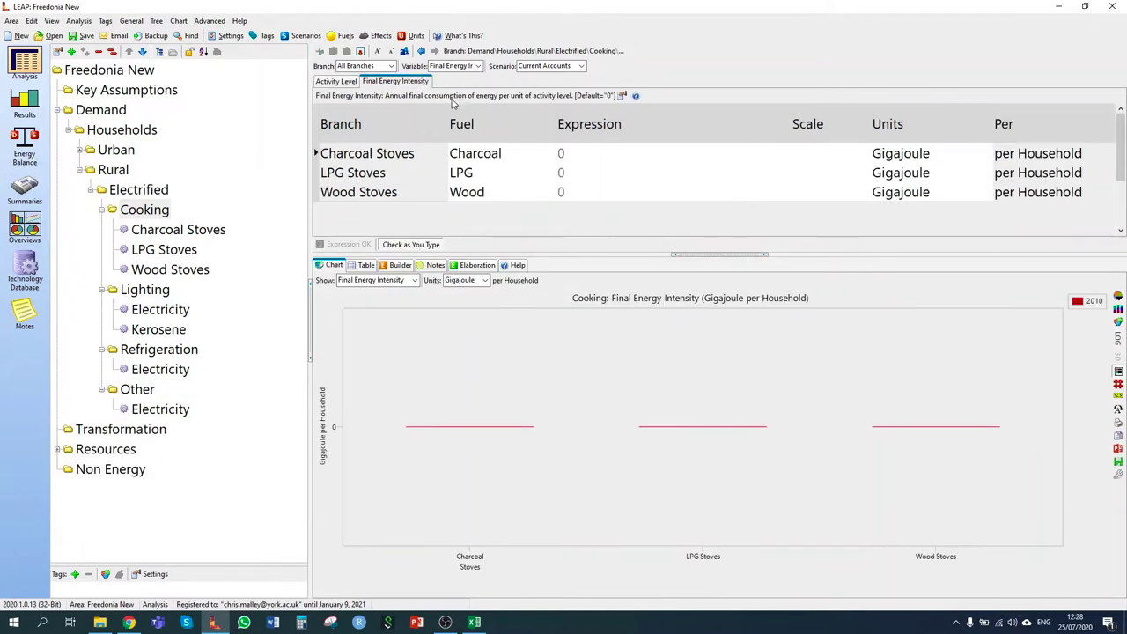
click(988, 156)
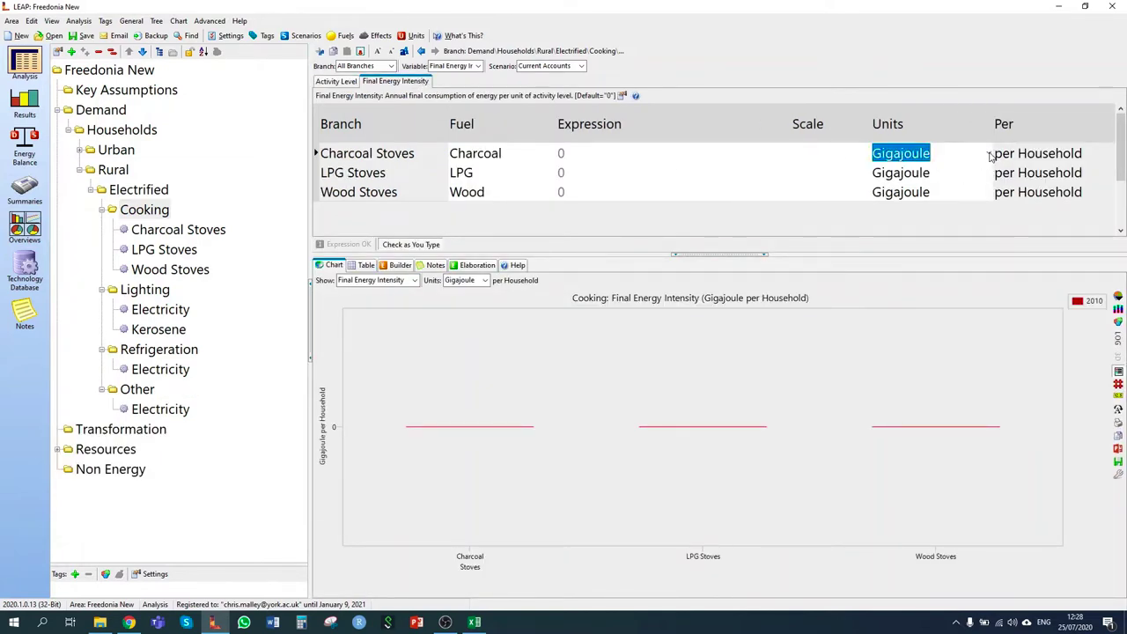
click(989, 154)
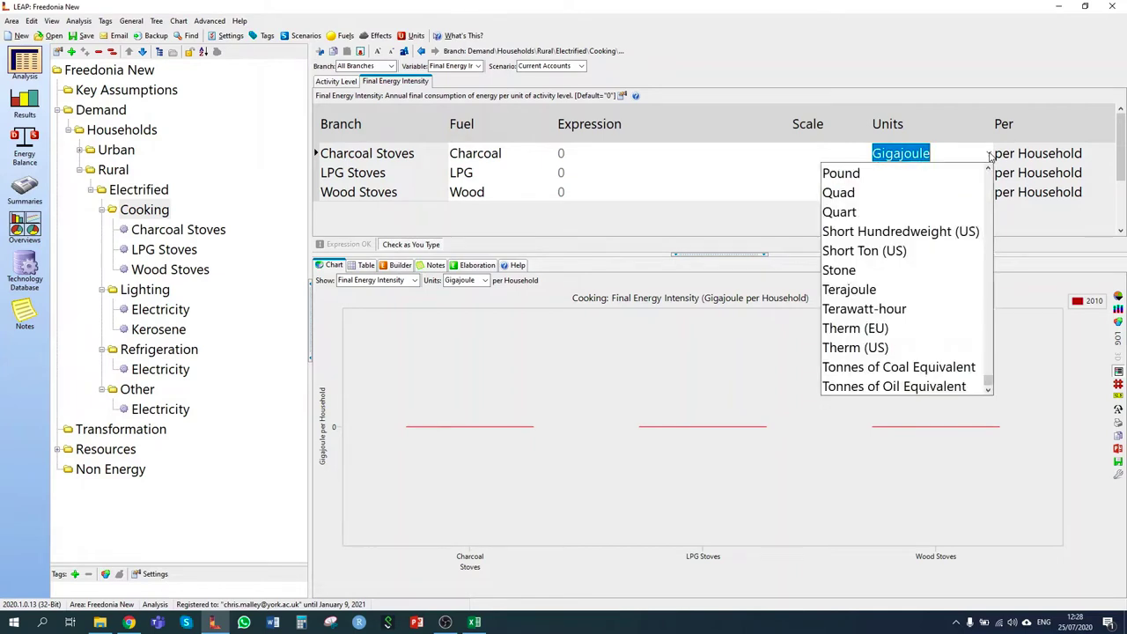
scroll(988, 219, up, 1)
scroll(988, 219, up, 5)
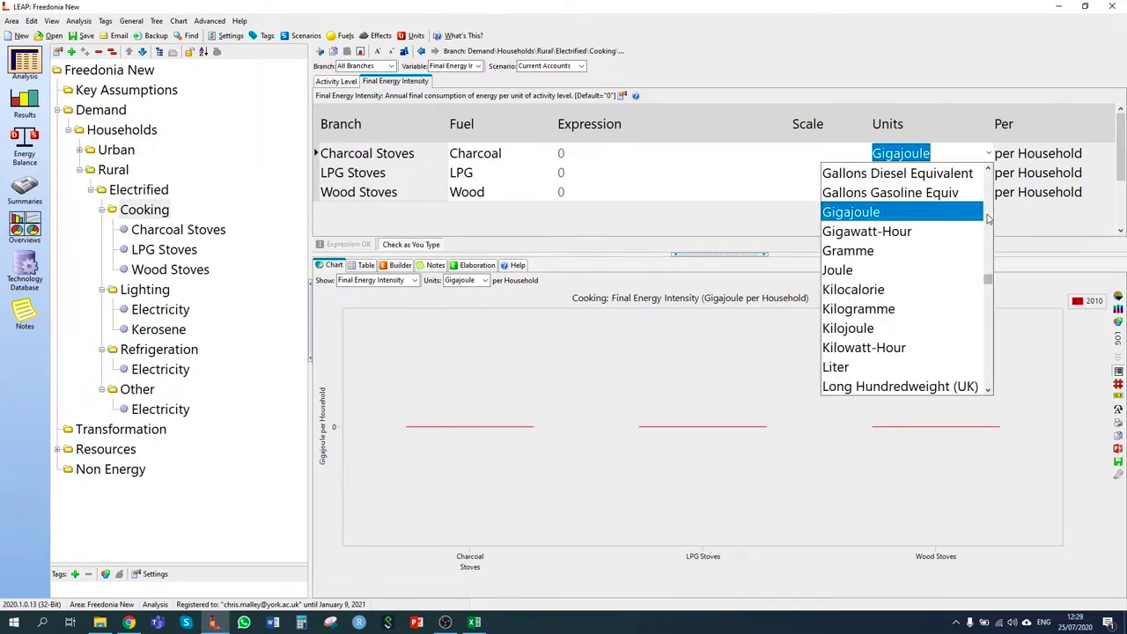
scroll(990, 196, up, 4)
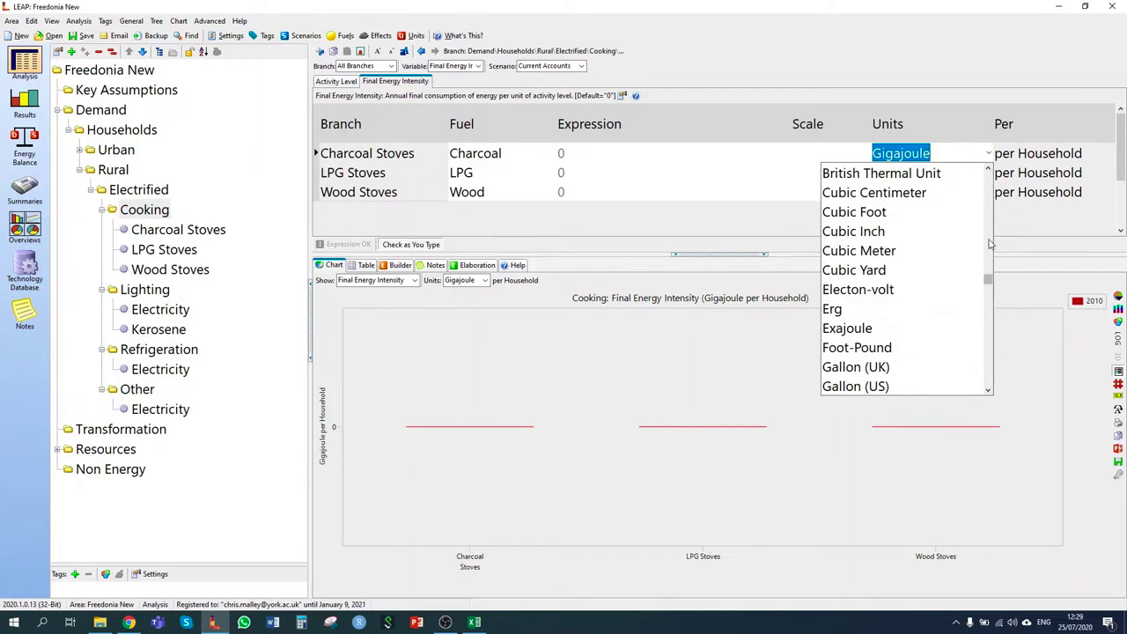
click(988, 391)
scroll(988, 391, down, 2)
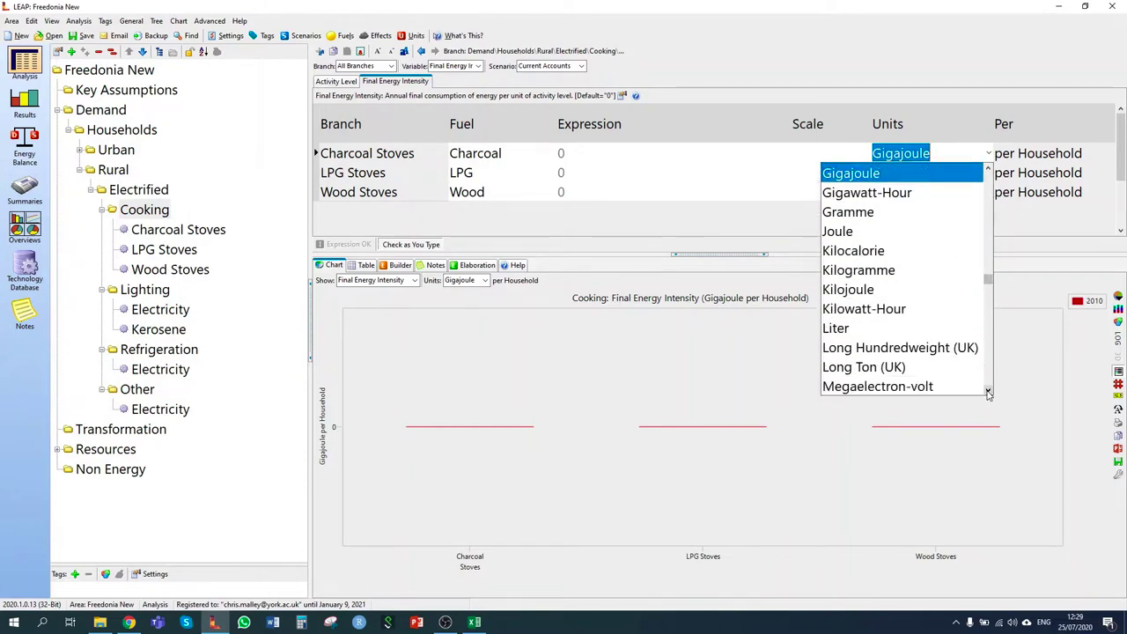
click(879, 270)
Step: Change the Final Energy Intensity units of LPG Stoves and Wood Stoves to Kilogramme
click(924, 177)
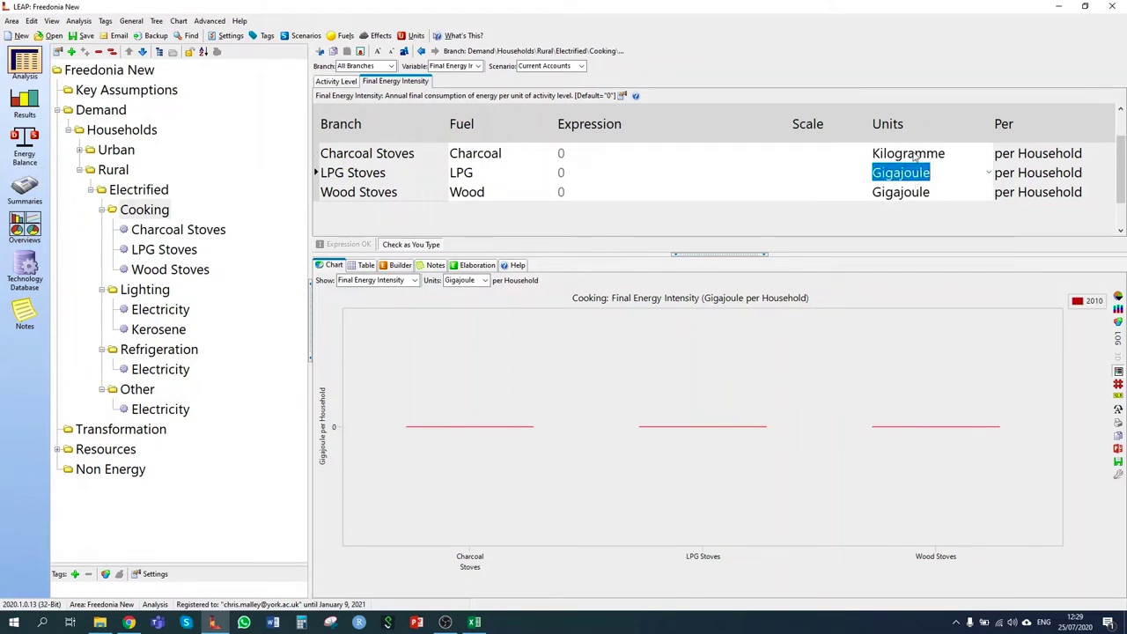
text(Kilogramme)
key(Down)
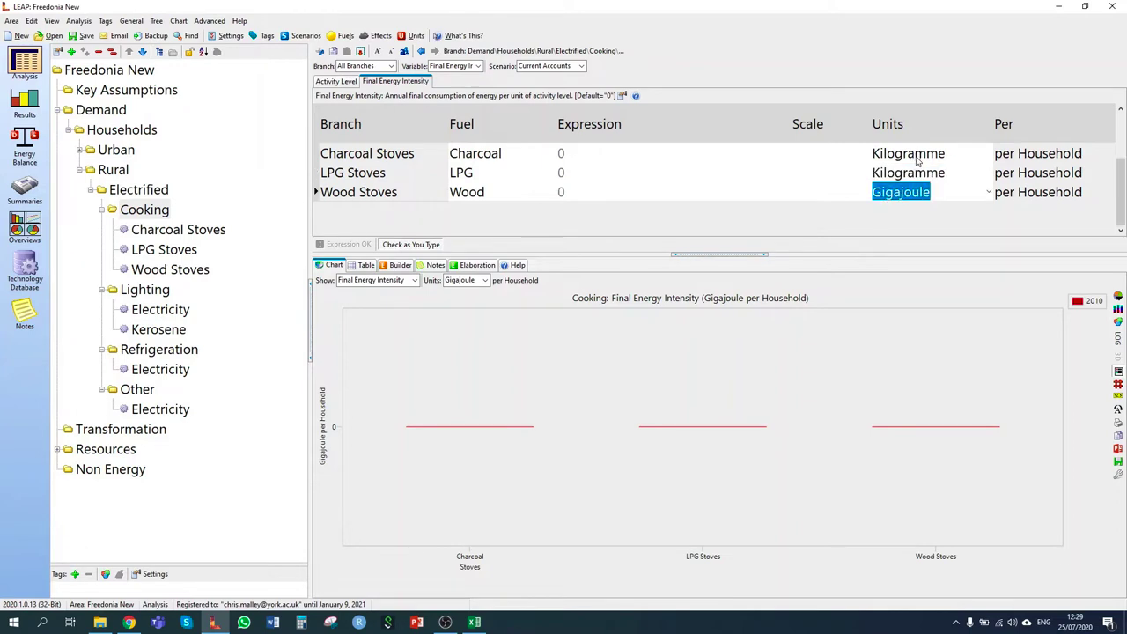
text(Kilogramme)
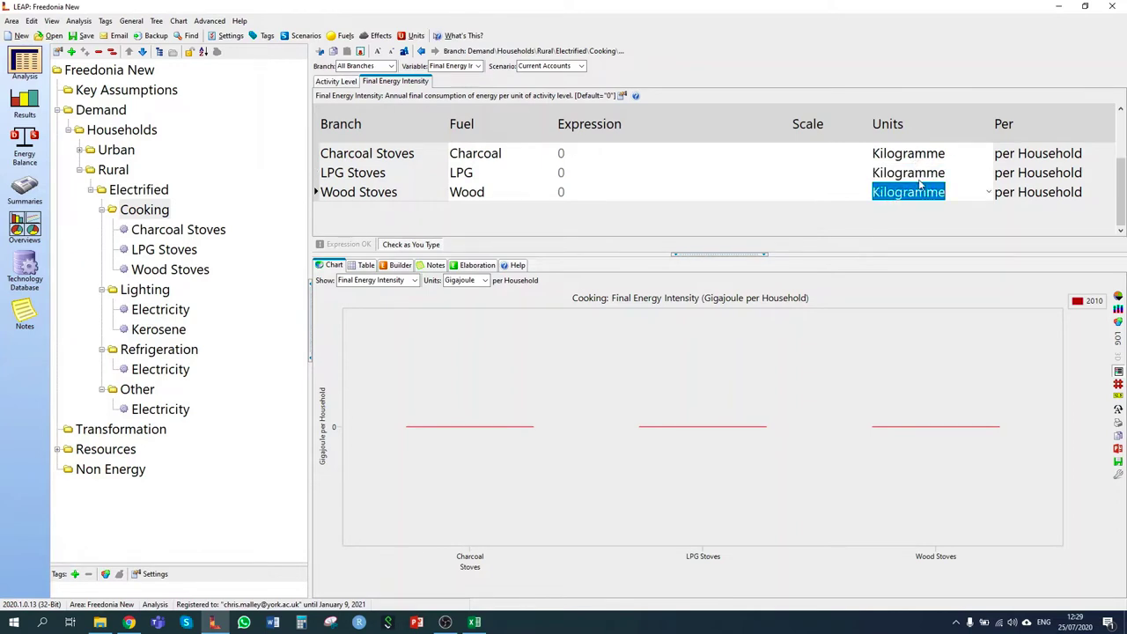
Step: Enter final energy intensities of 166 for Charcoal Stoves, 59 for LPG Stoves and 525 for Wood Stoves
click(571, 155)
text(166)
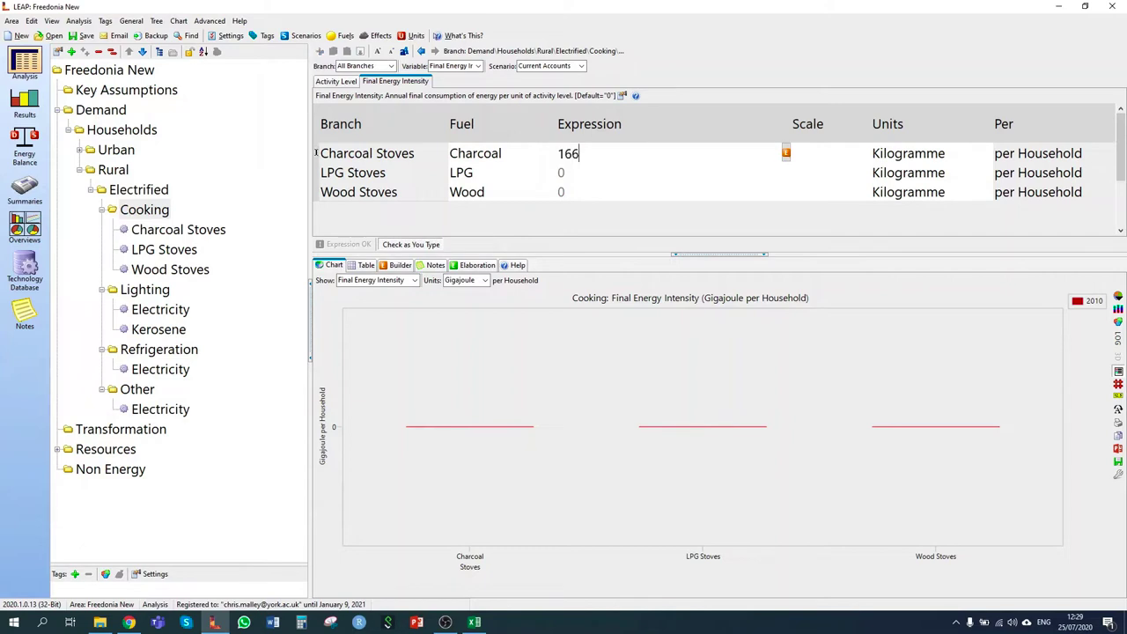
key(Return)
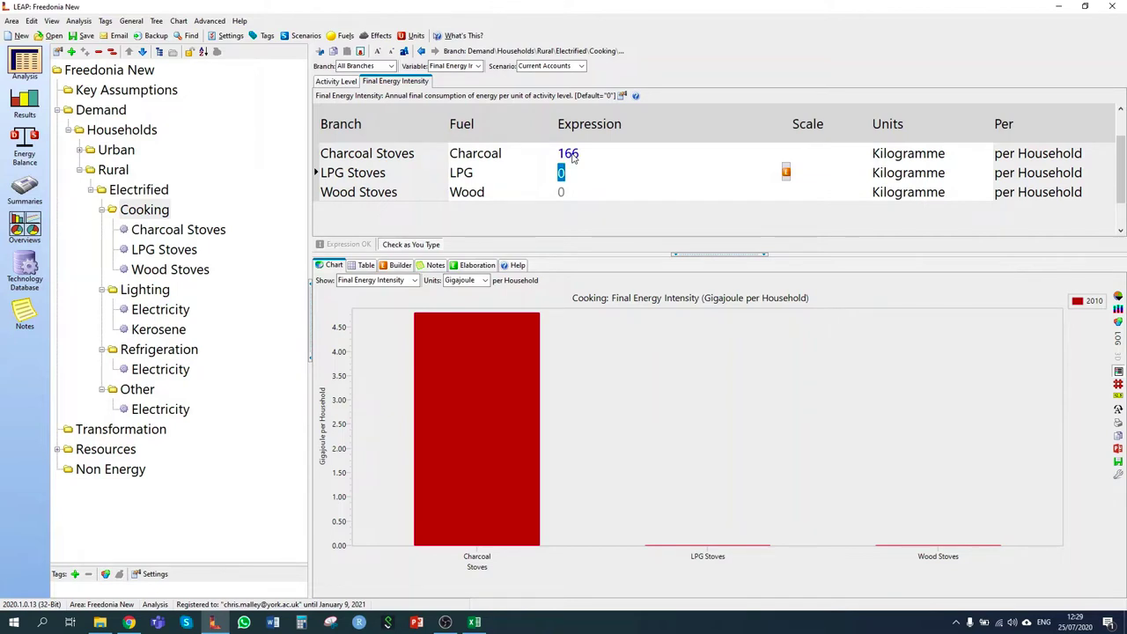
text(59)
key(Return)
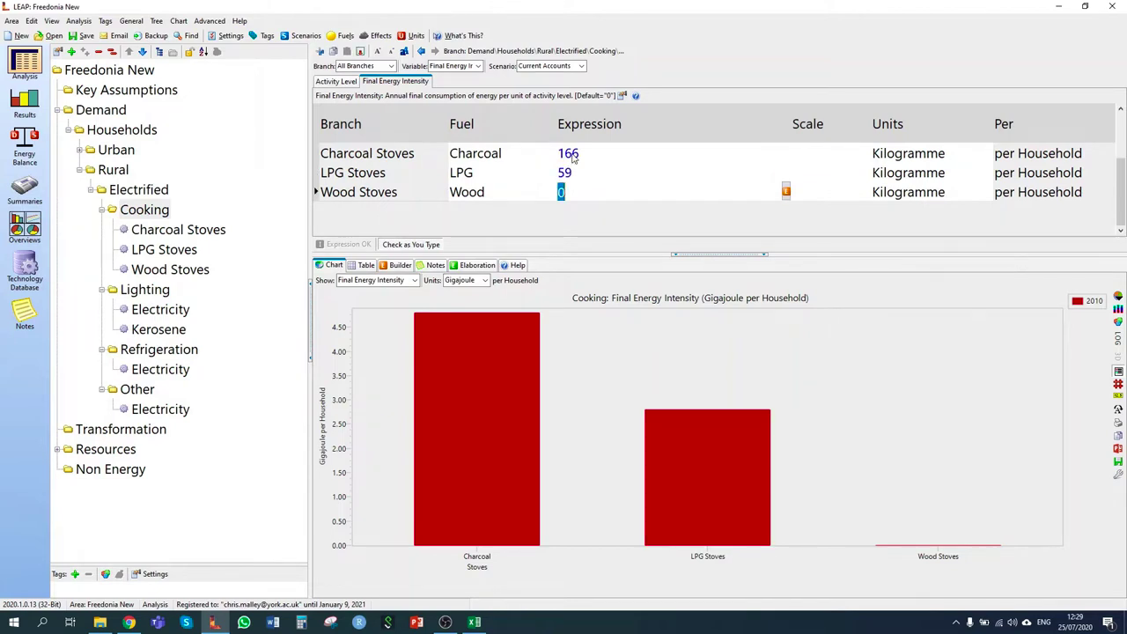
text(525)
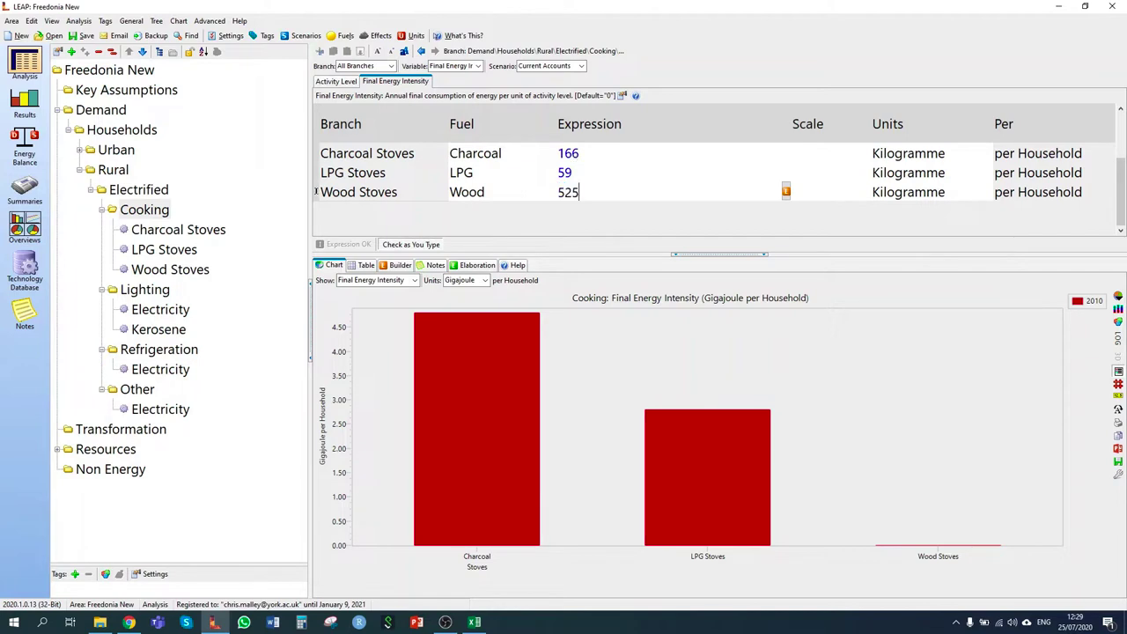
key(Return)
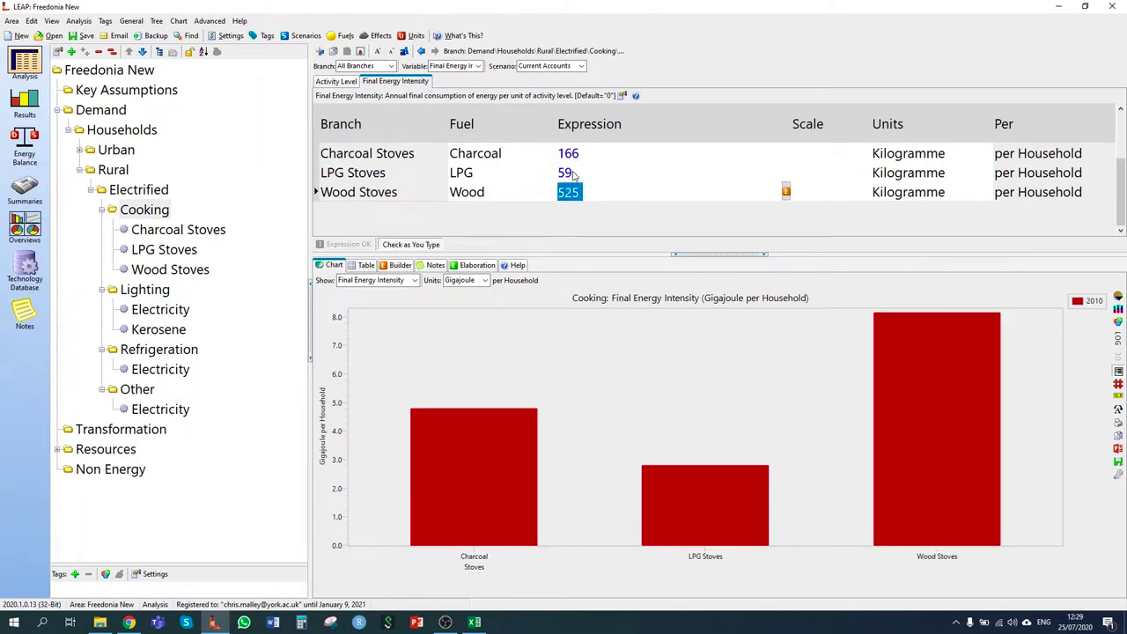
Step: Change the activity level units of Electricity and Kerosene under rural electrified Lighting to Saturation
click(146, 289)
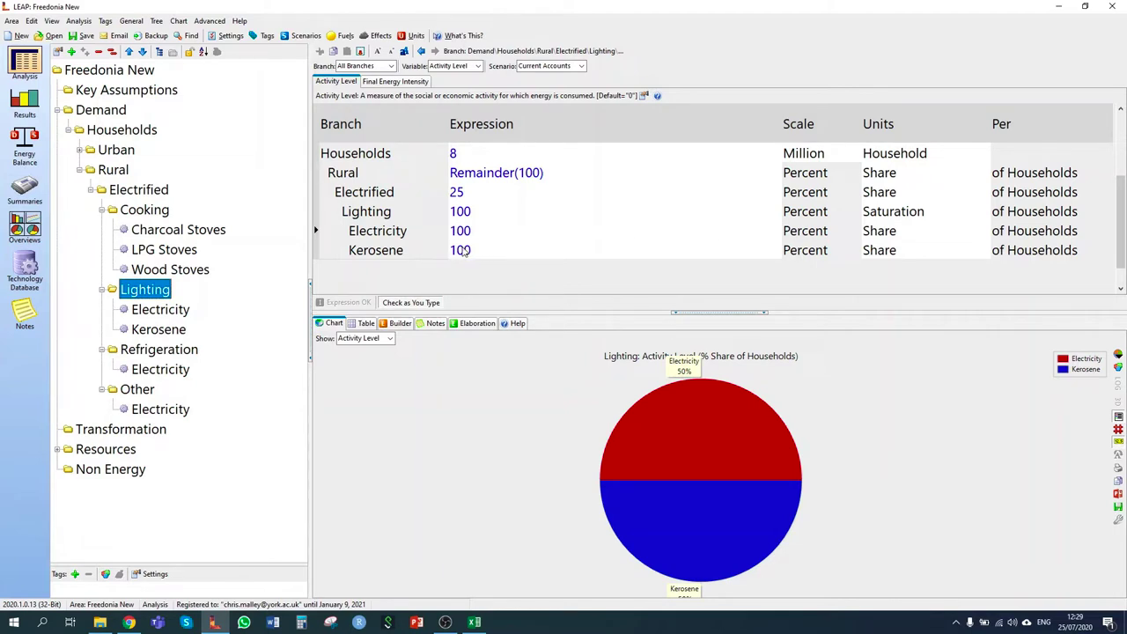
click(898, 233)
click(986, 231)
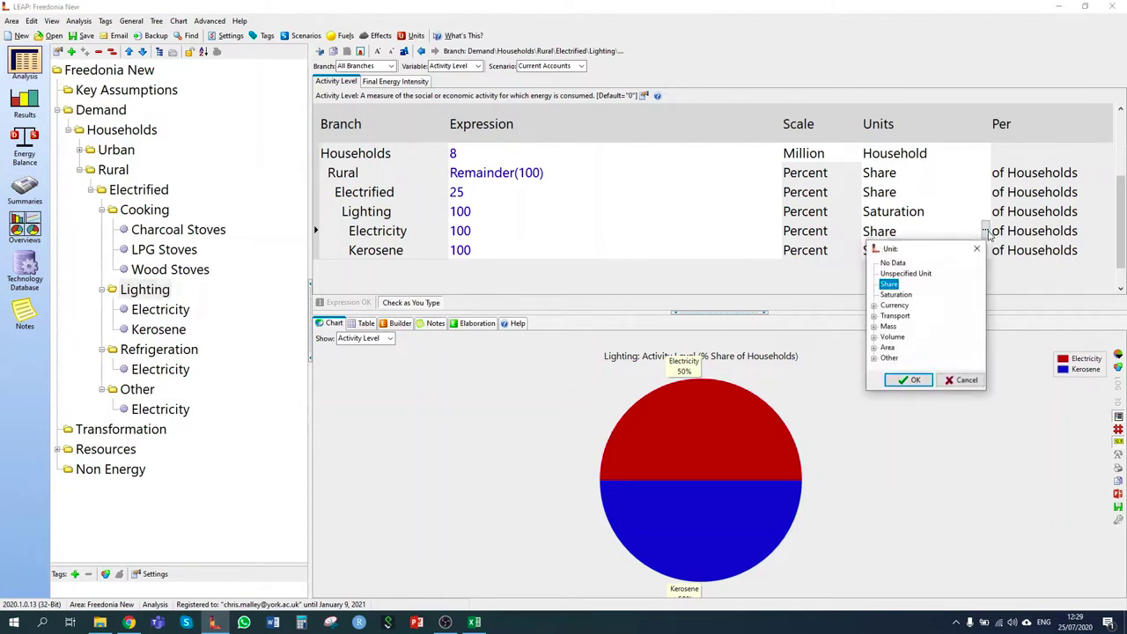
click(896, 295)
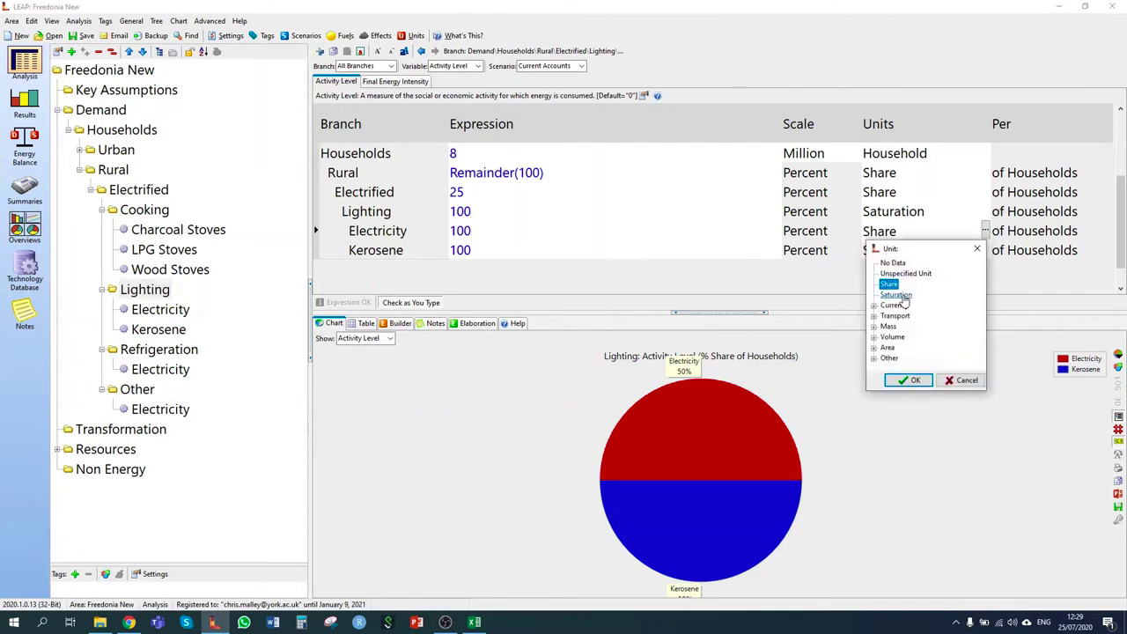
click(910, 380)
click(923, 251)
click(985, 250)
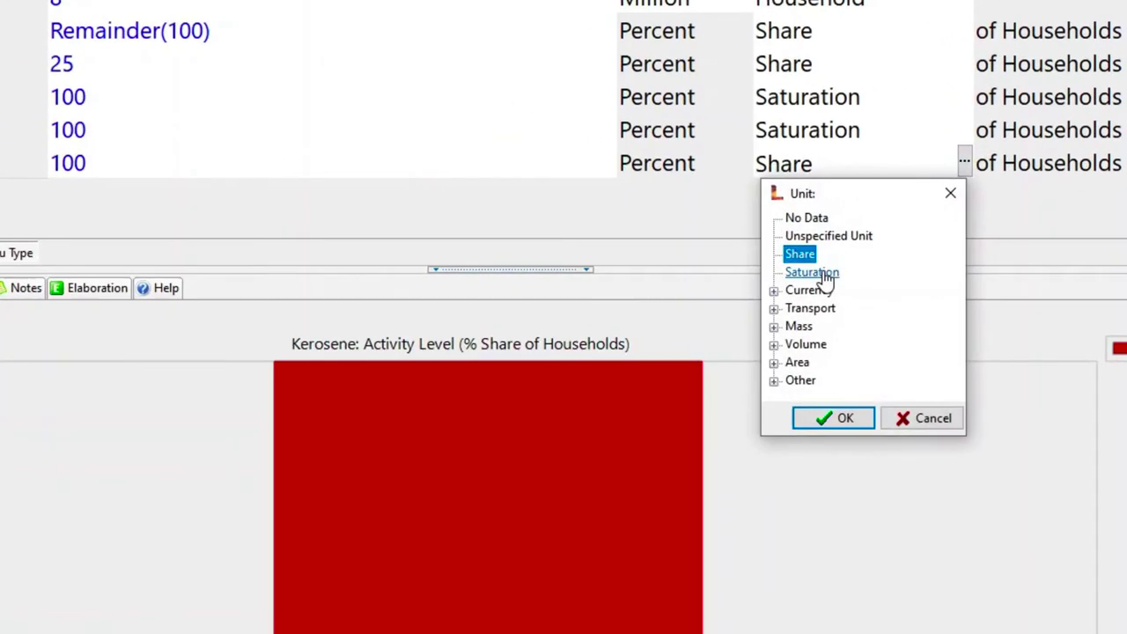
click(819, 273)
click(833, 419)
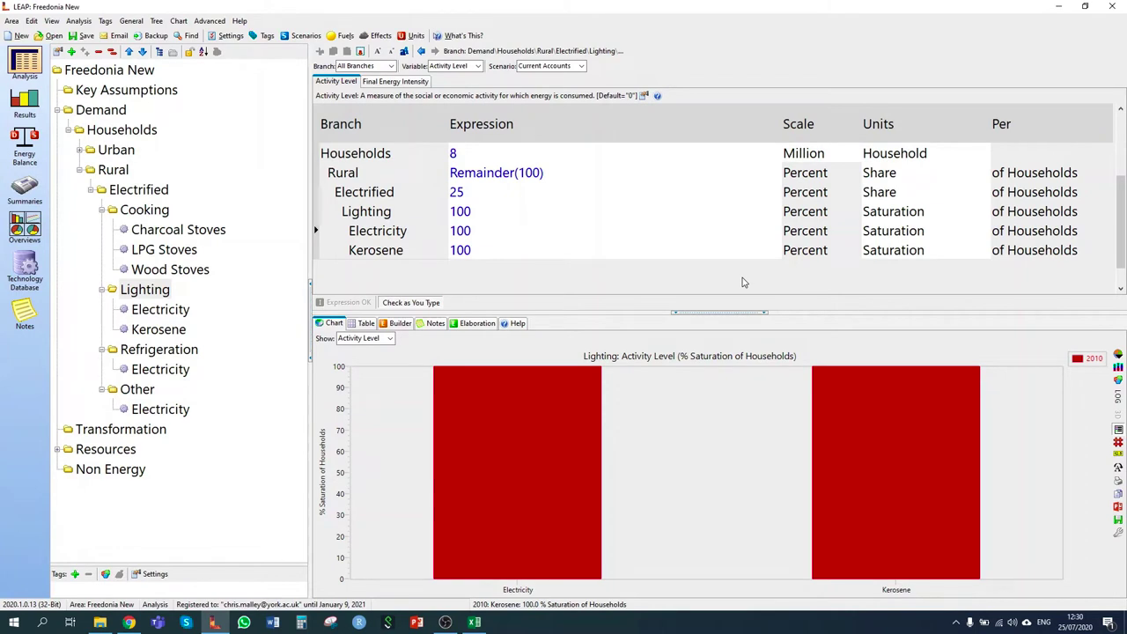
Step: Set the activity level of Kerosene under rural electrified Lighting to 20 percent
click(485, 253)
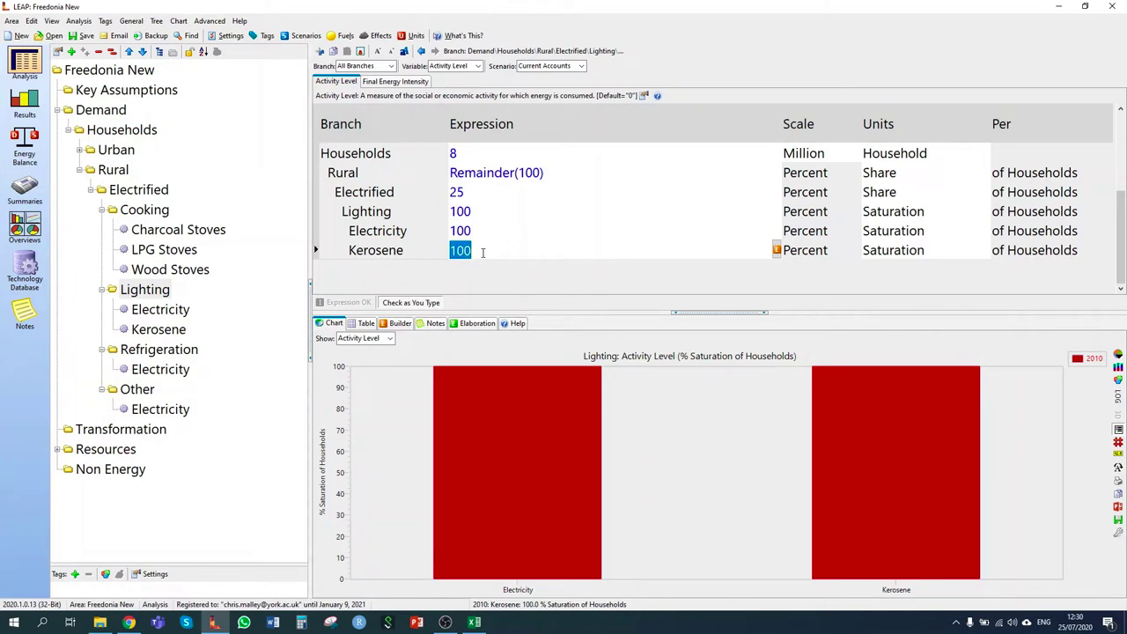
text(20)
key(Return)
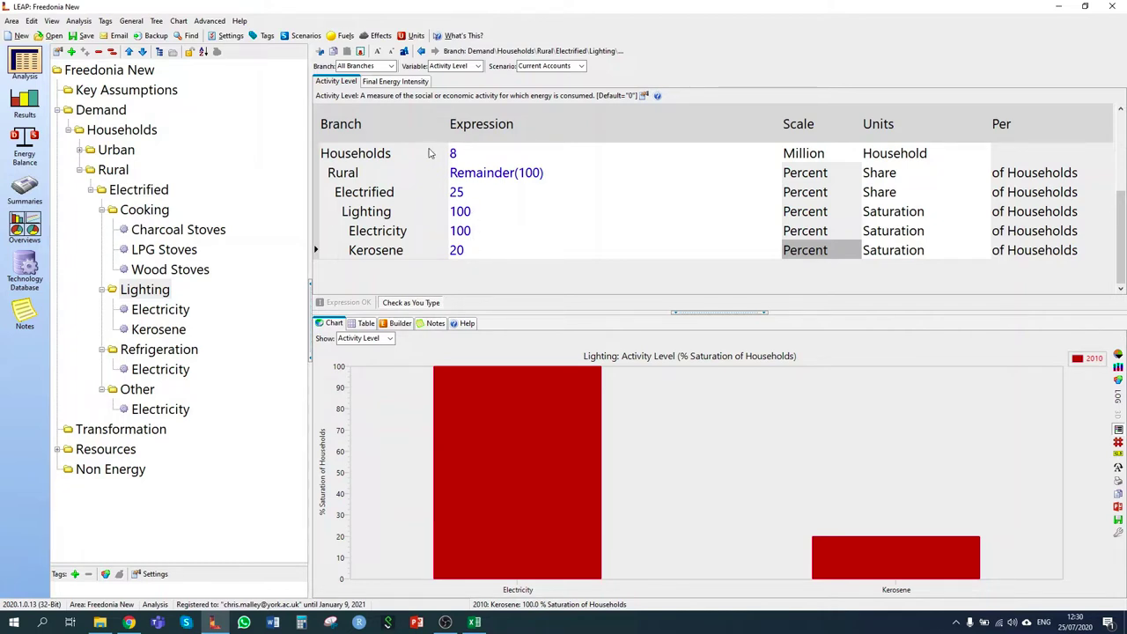
Step: Set the final energy intensity of Electricity under rural electrified Lighting to 335 Kilowatt-Hour per household
click(405, 81)
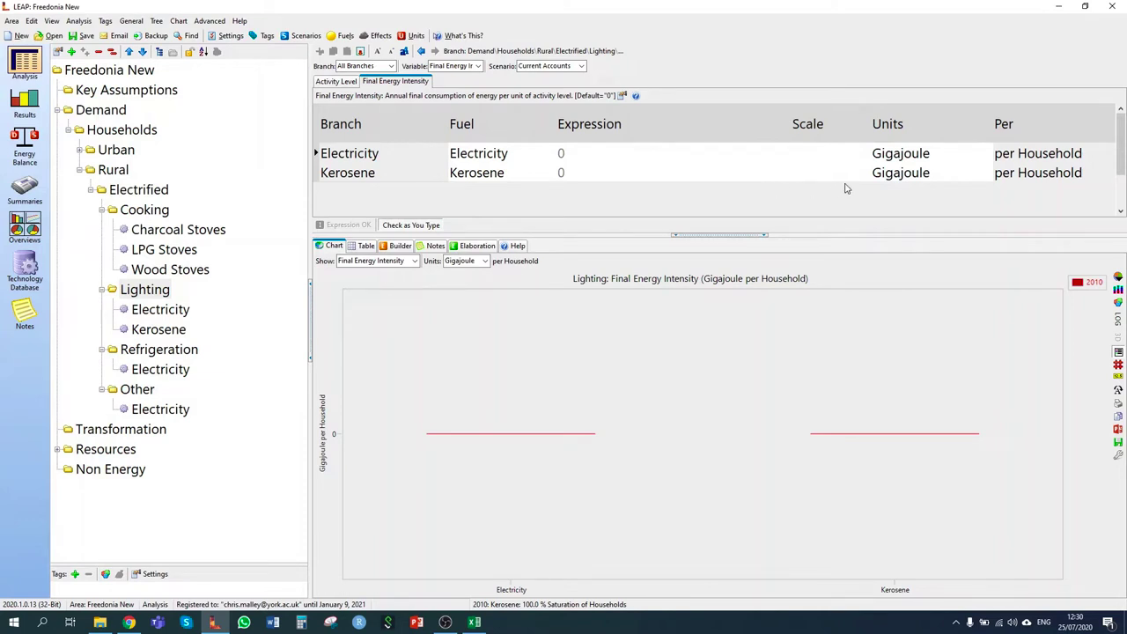
click(944, 156)
click(988, 154)
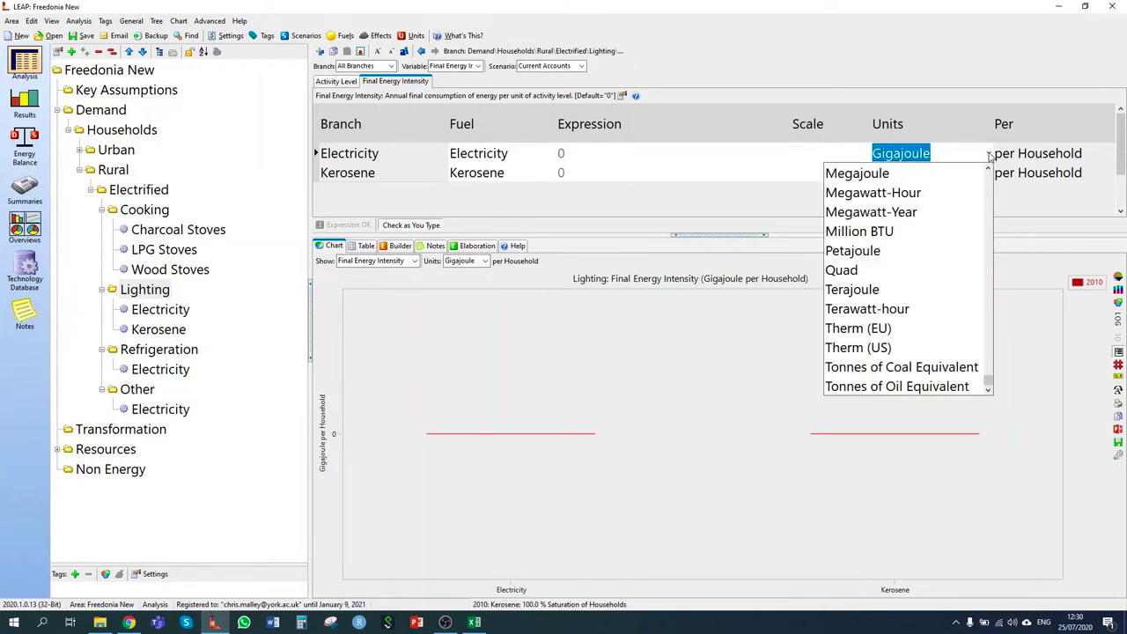
click(989, 173)
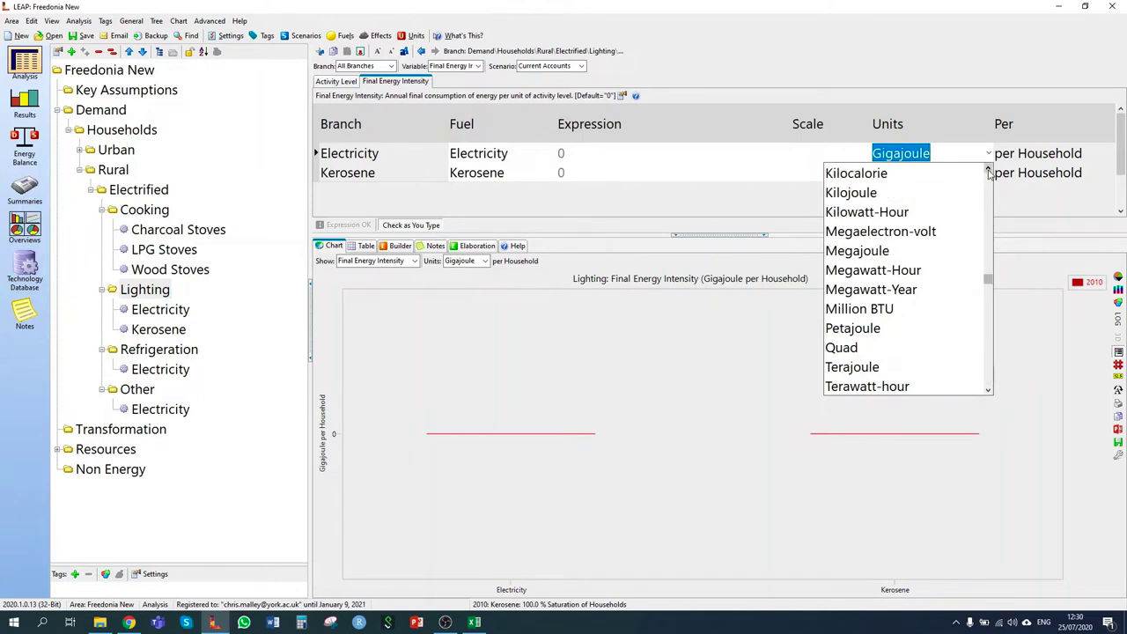
click(989, 173)
click(988, 172)
click(988, 173)
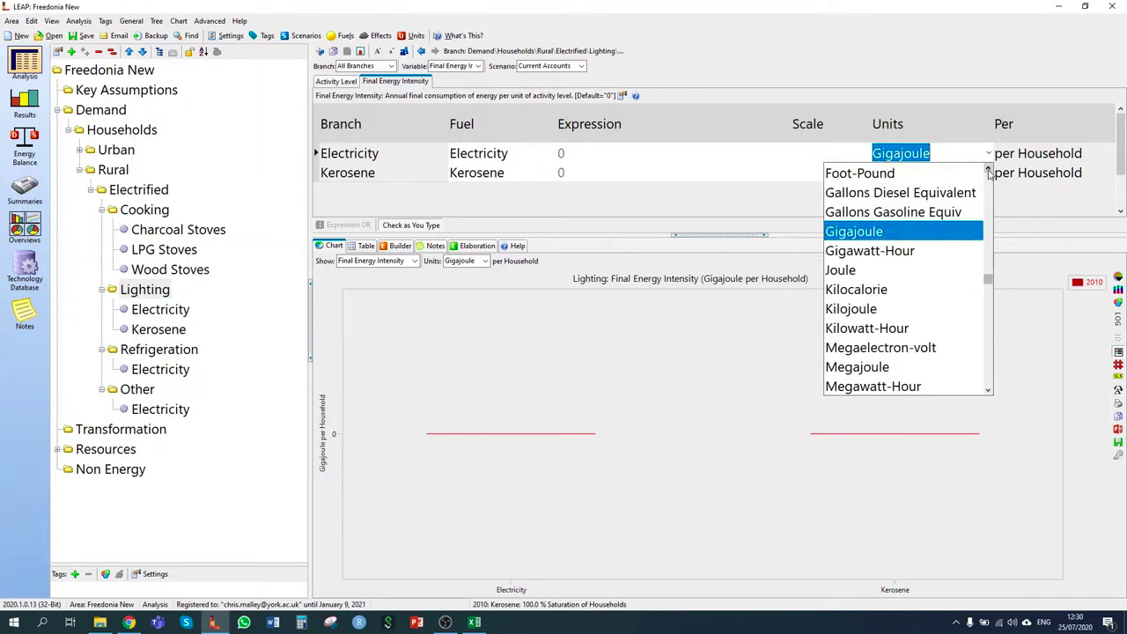
click(889, 328)
click(586, 151)
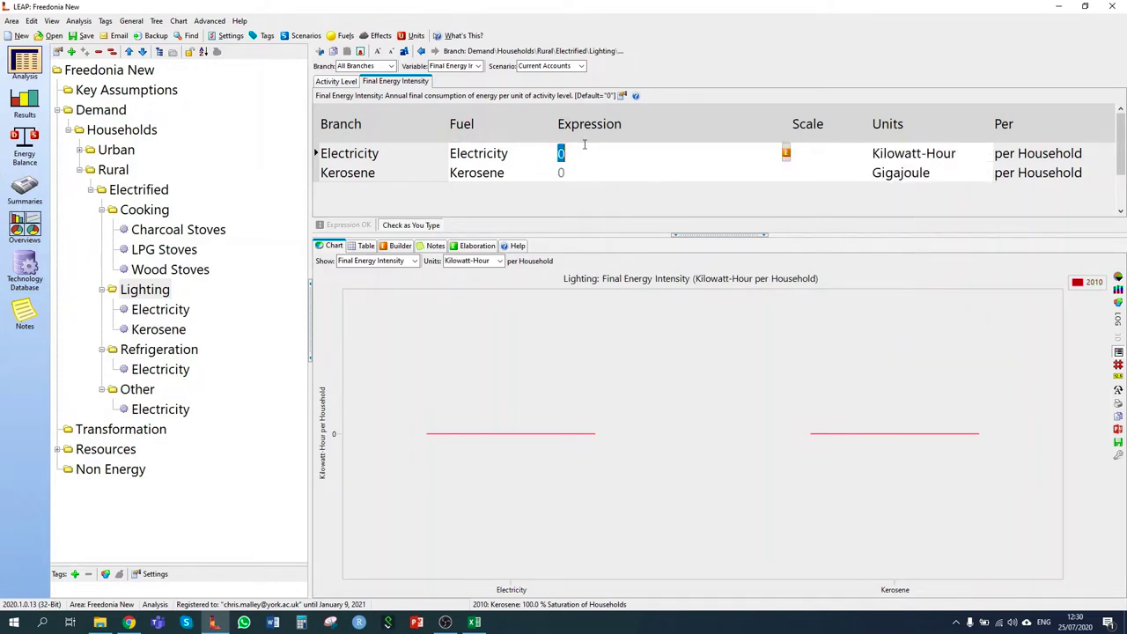
text(335)
key(Tab)
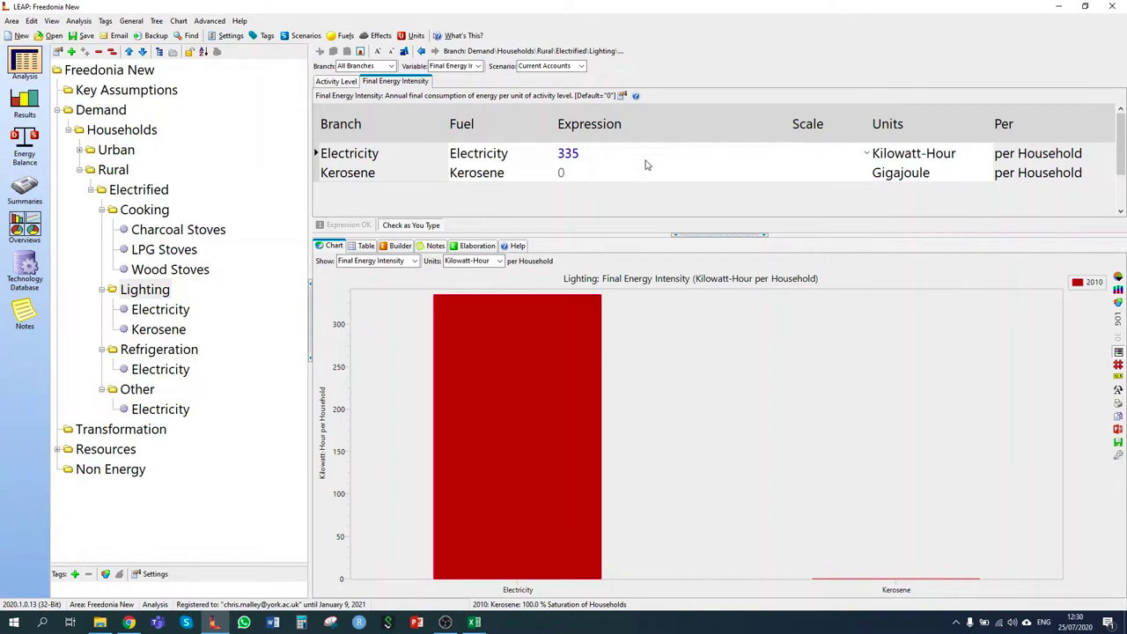
Step: Set the final energy intensity of Kerosene under rural electrified Lighting to 10 Liter per household
click(939, 173)
click(988, 172)
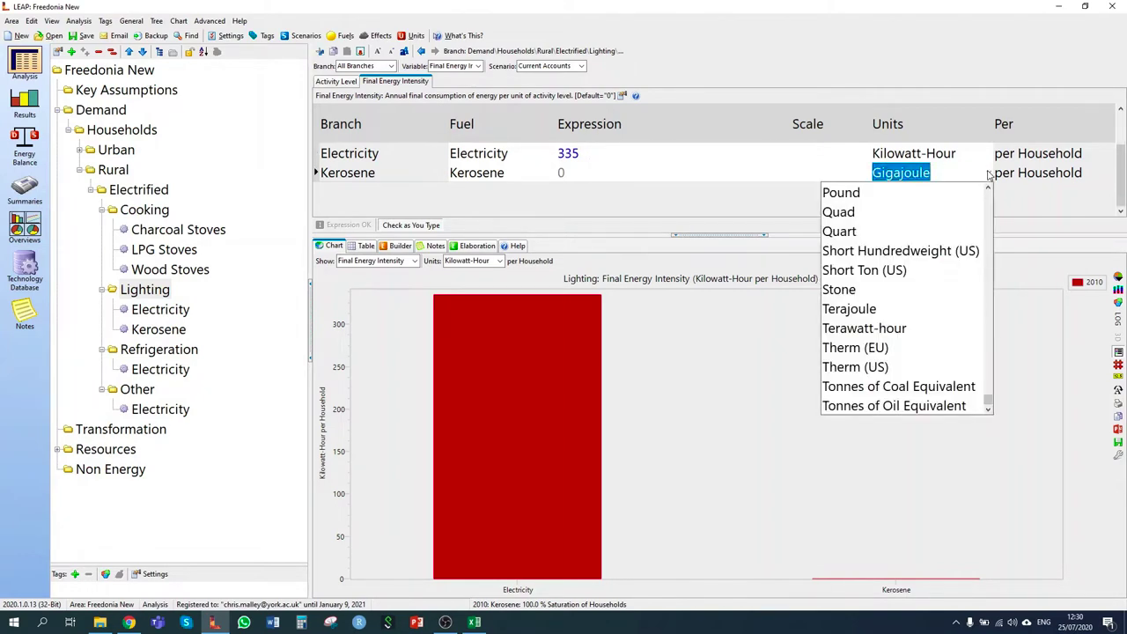
click(988, 189)
scroll(989, 190, up, 3)
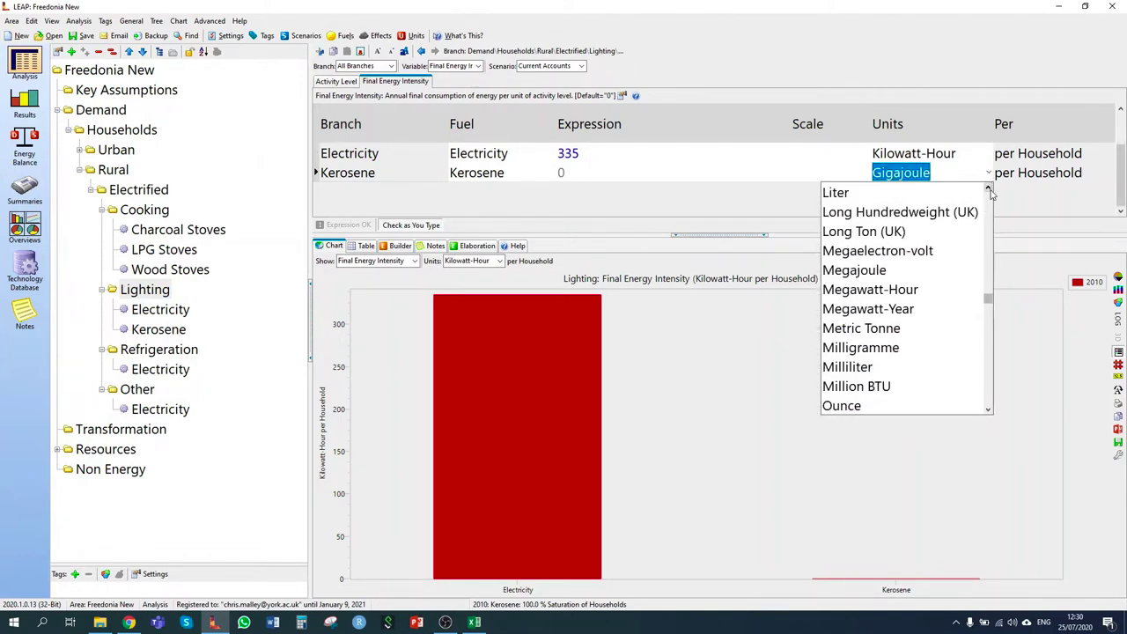
click(853, 231)
click(573, 180)
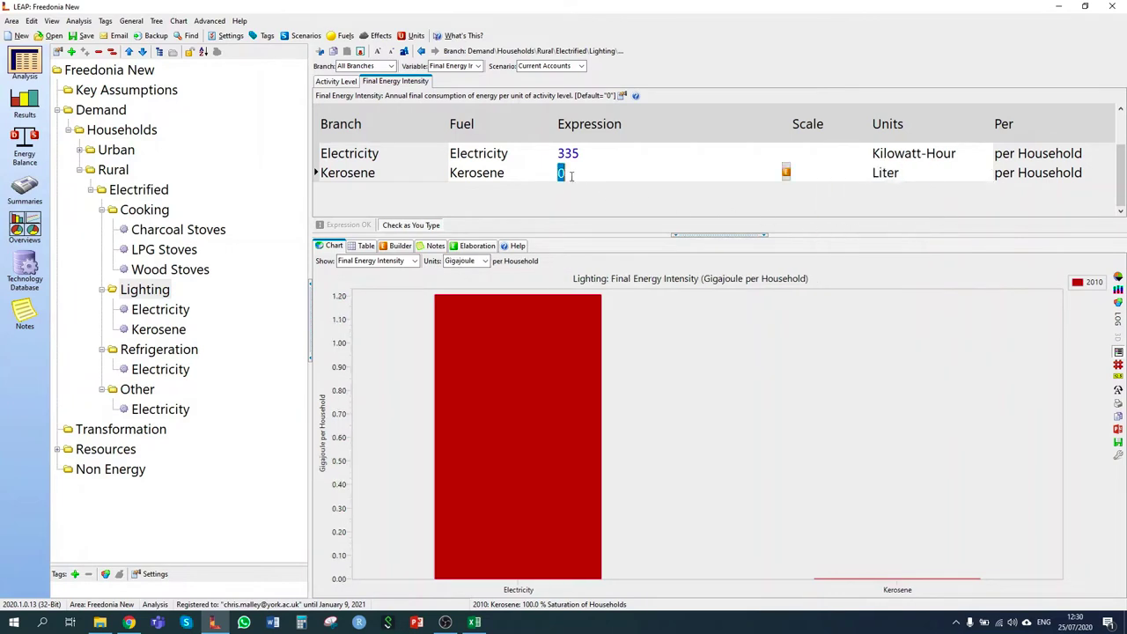
text(10)
key(Return)
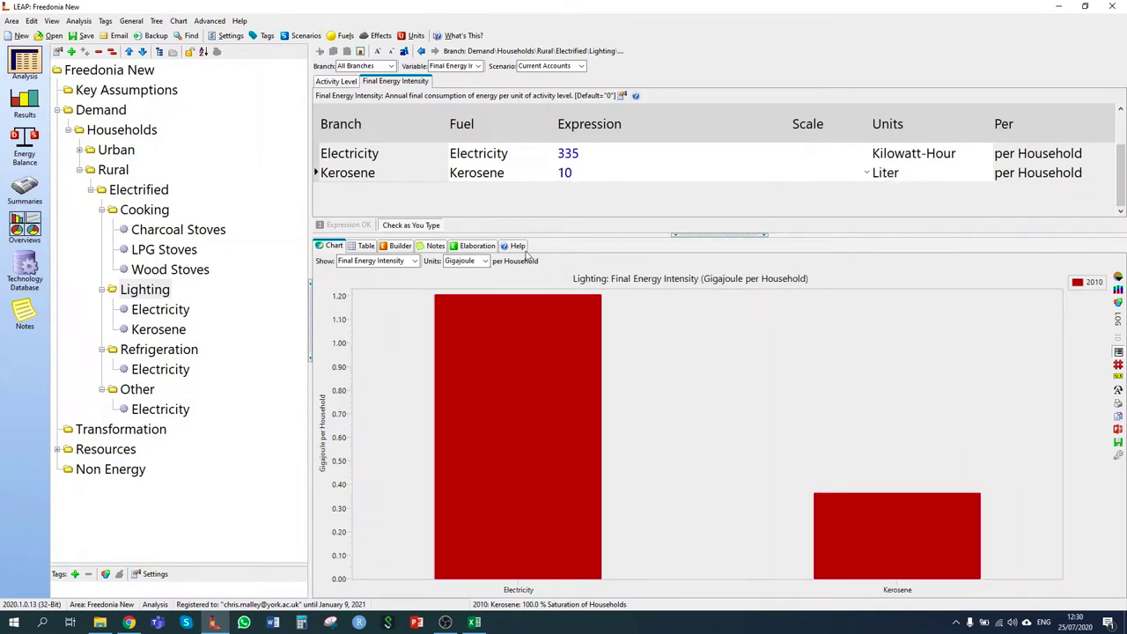
Step: Set the final energy intensity of Electricity under rural electrified Refrigeration to 500 Kilowatt-Hour per household
click(194, 350)
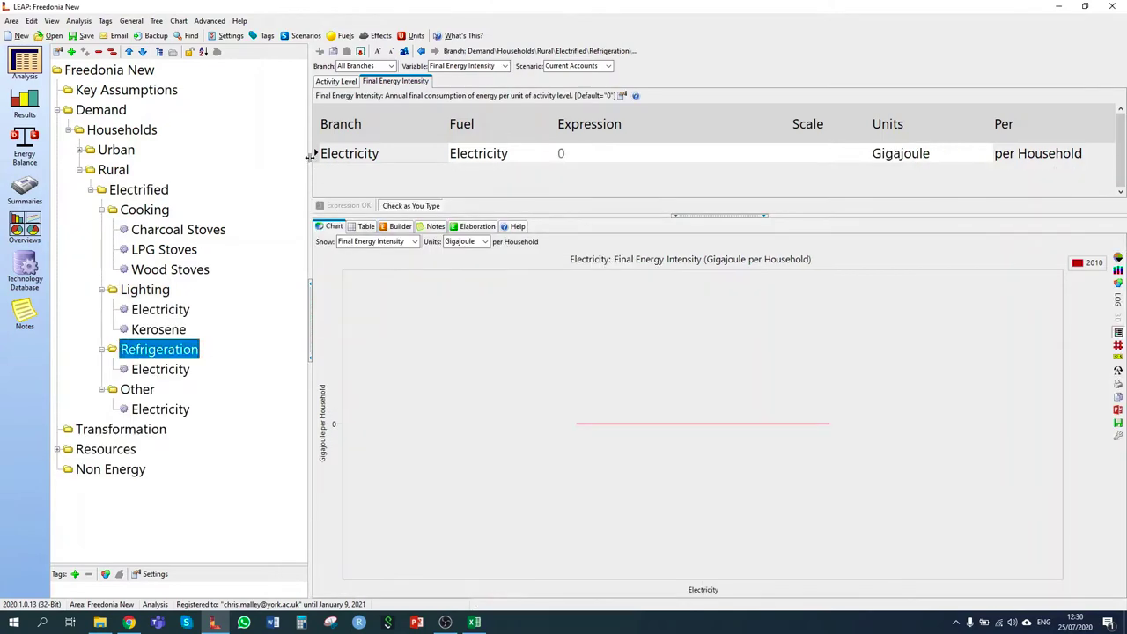
click(335, 82)
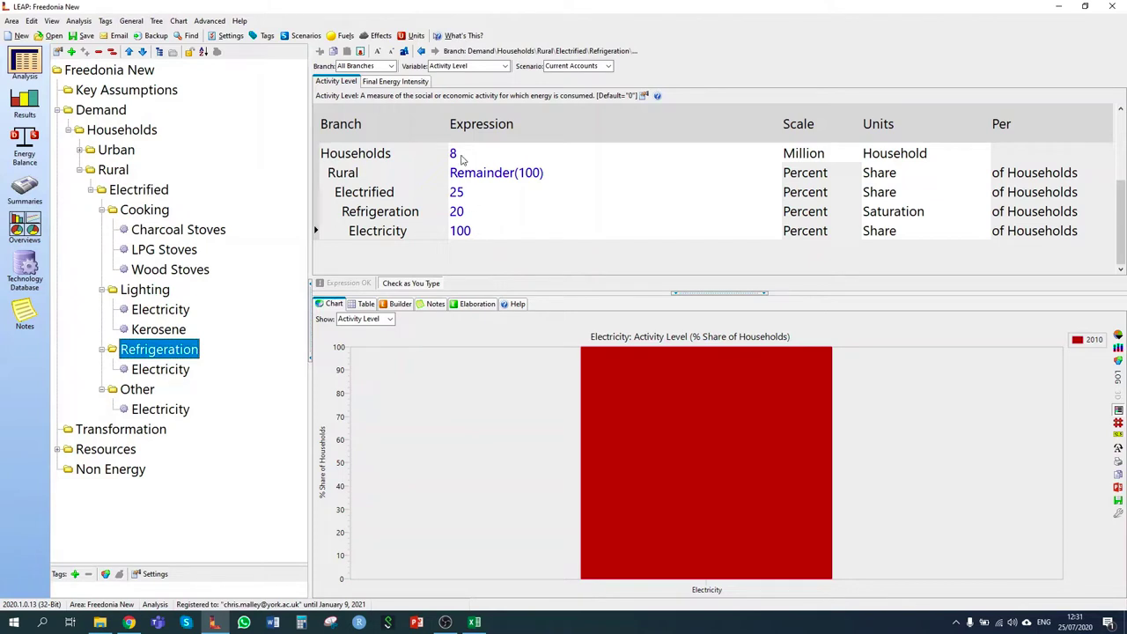
click(414, 82)
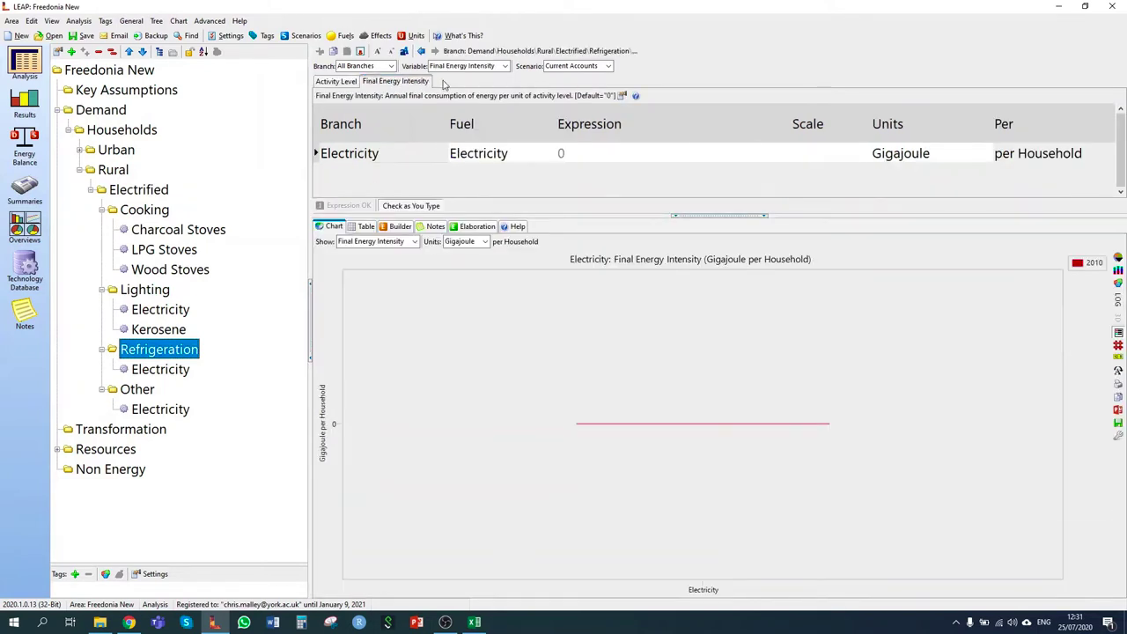
click(937, 157)
click(987, 153)
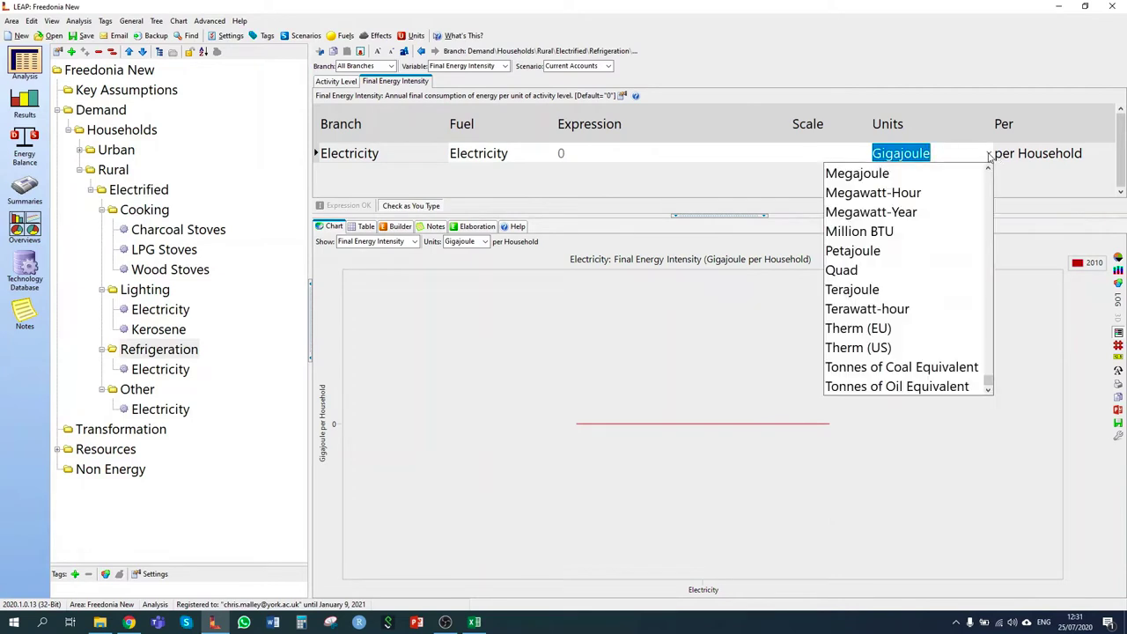
click(988, 170)
click(988, 170)
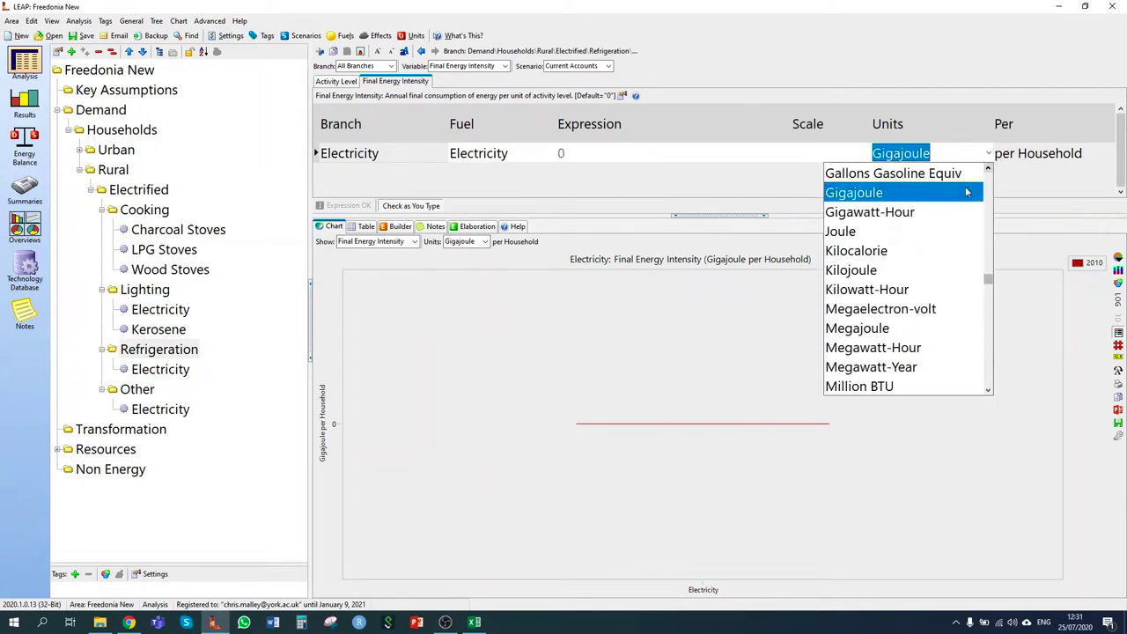
click(860, 290)
click(588, 157)
text(500)
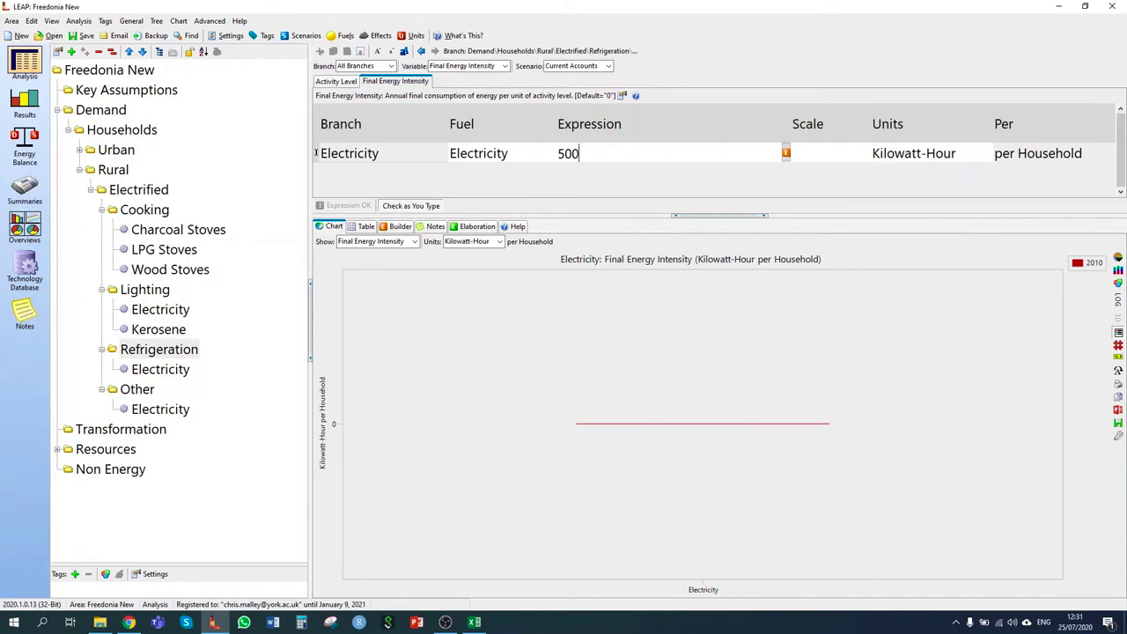
key(Return)
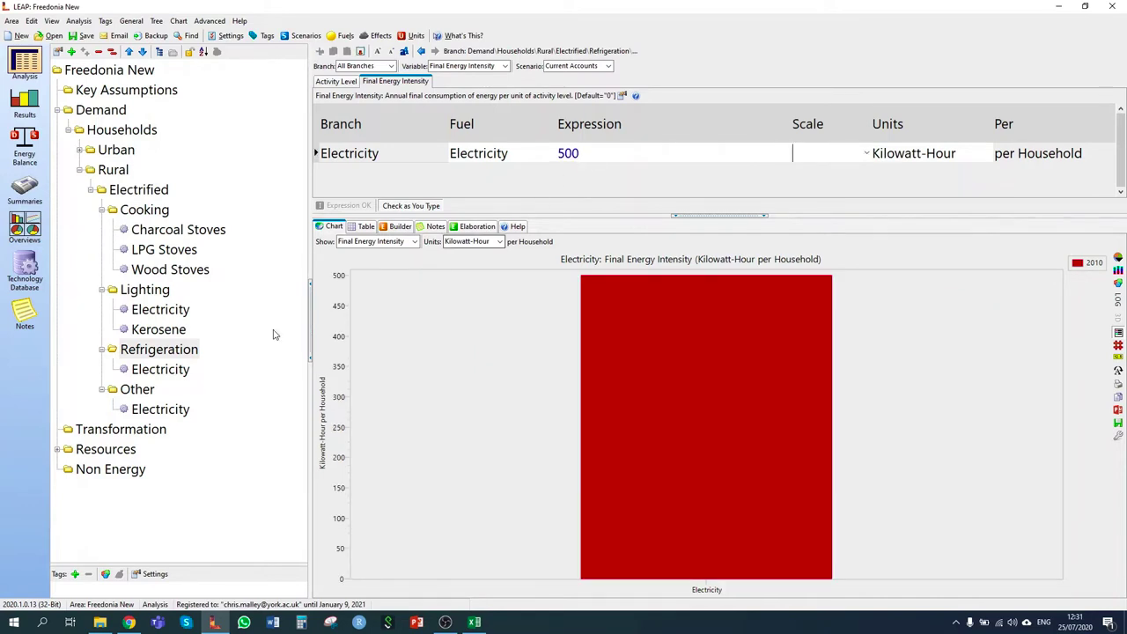
Step: Set the final energy intensity of Electricity under rural electrified Other to 111 Kilowatt-Hour per household
click(136, 390)
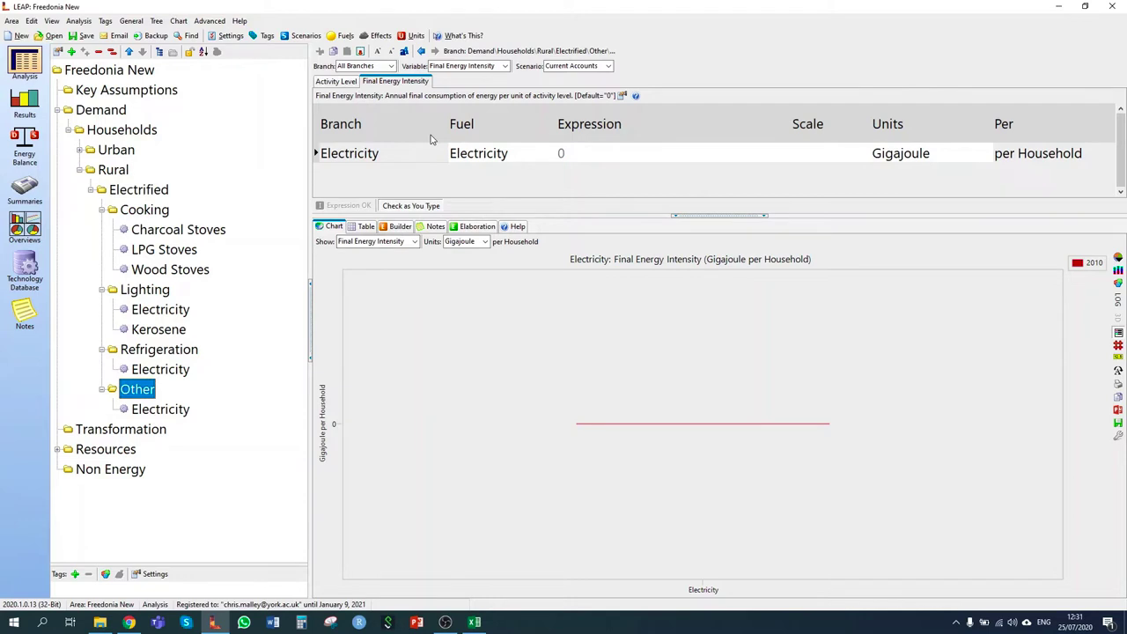
click(946, 155)
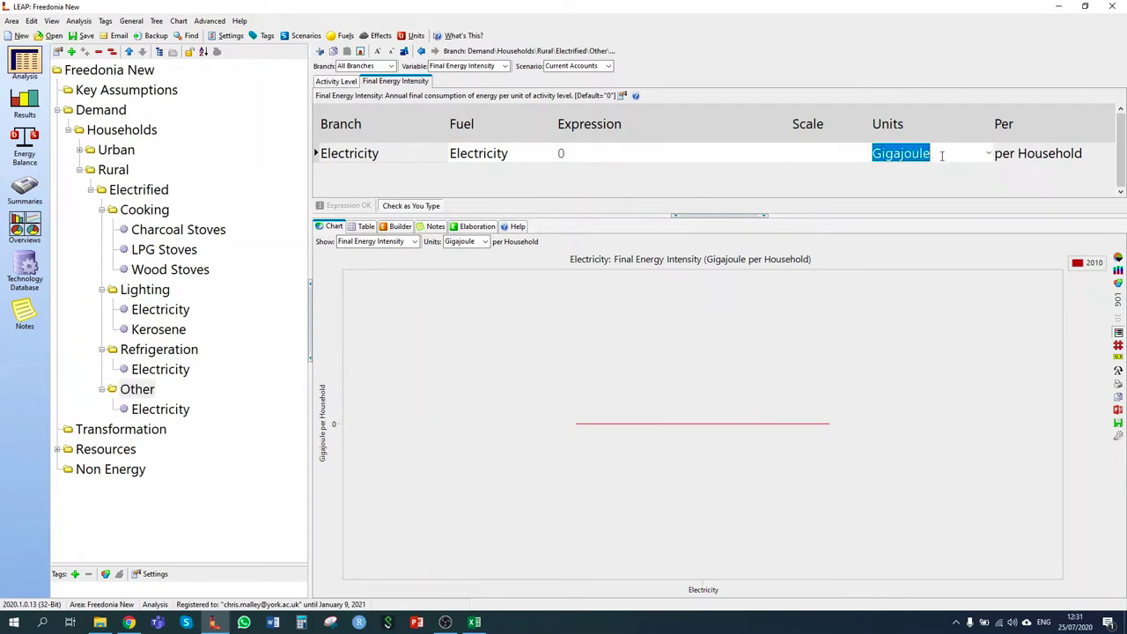
click(989, 154)
click(989, 171)
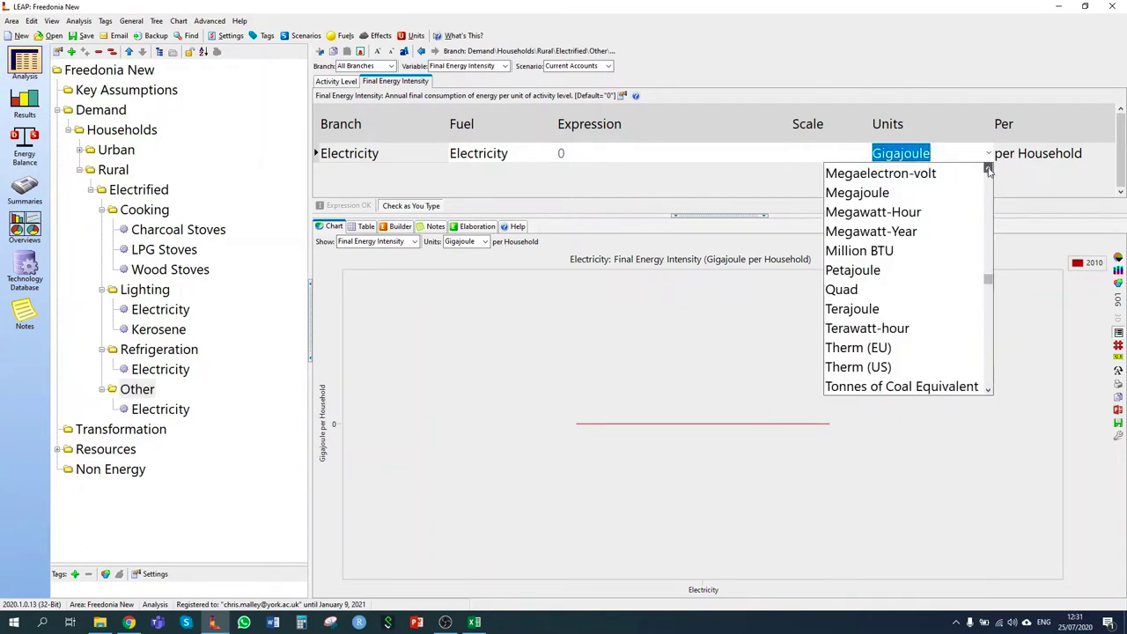
click(989, 171)
click(989, 171)
click(989, 171)
click(898, 212)
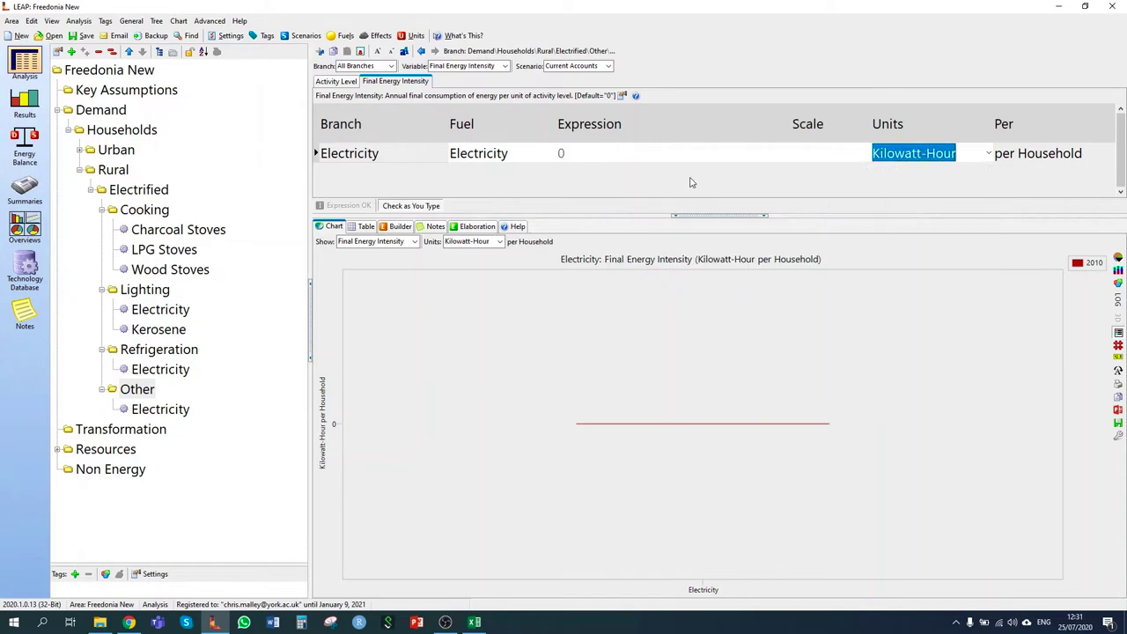
click(601, 156)
text(111)
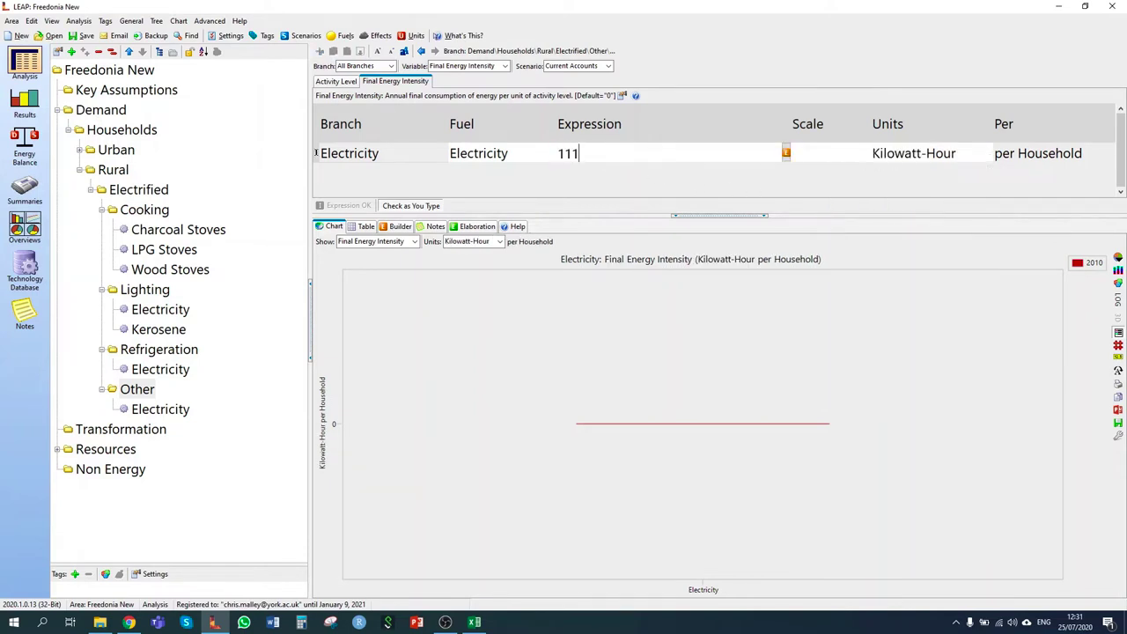
key(Return)
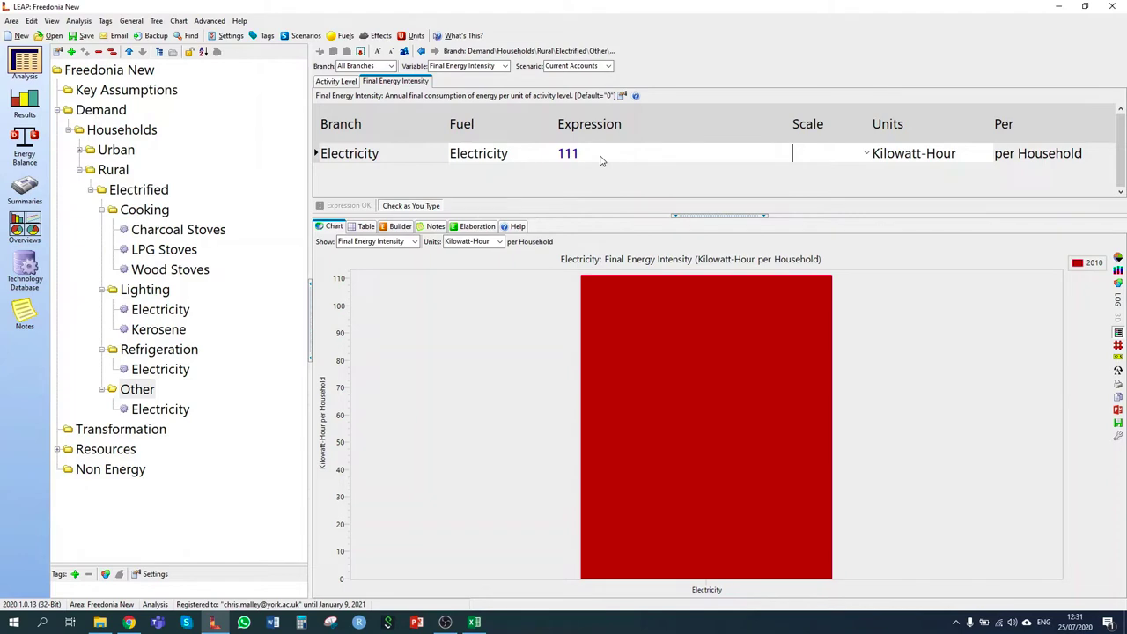
Step: Collapse the Cooking, Lighting, Refrigeration and Other branches under rural Electrified households
click(102, 209)
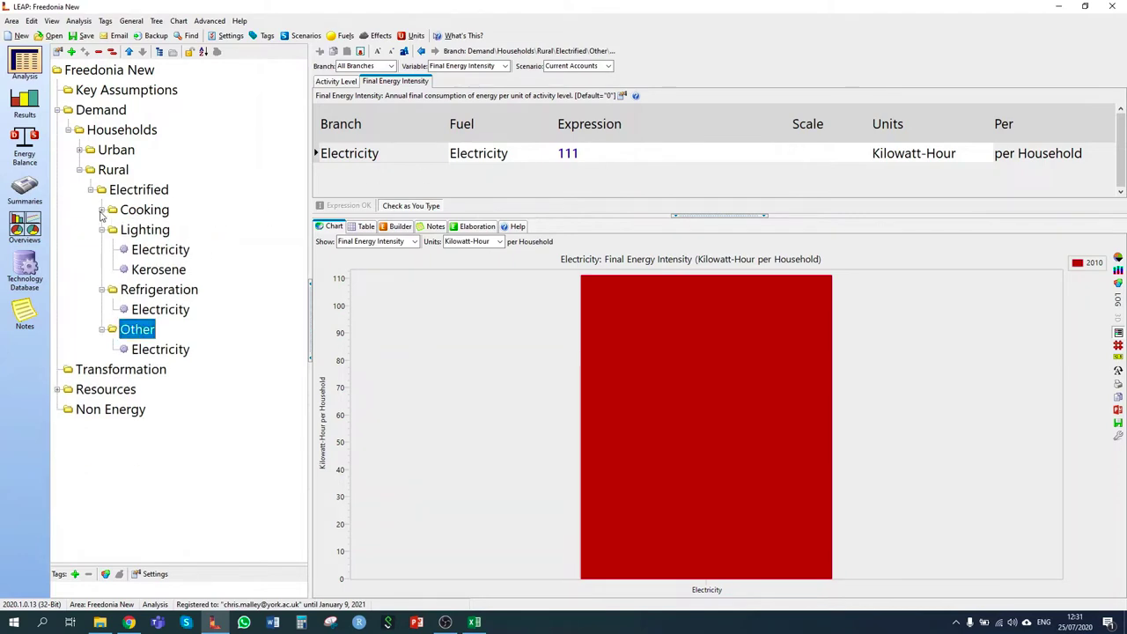
click(101, 230)
click(101, 249)
click(101, 269)
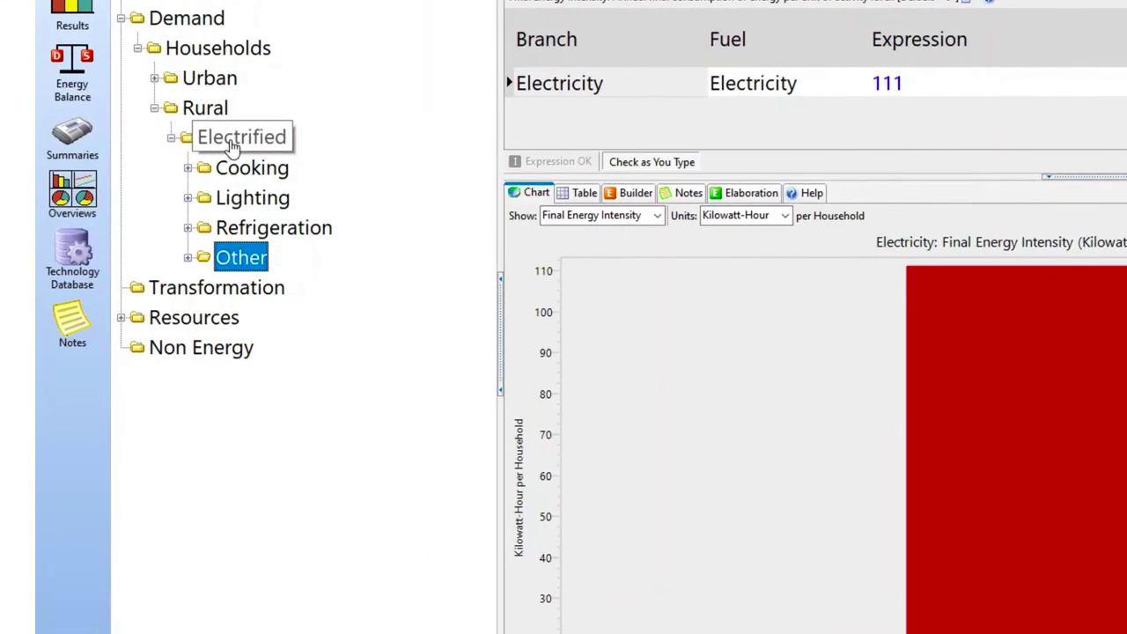
Step: Duplicate the Electrified branch with all its sub-branches under Rural, and collapse the original Electrified branch
right_click(132, 192)
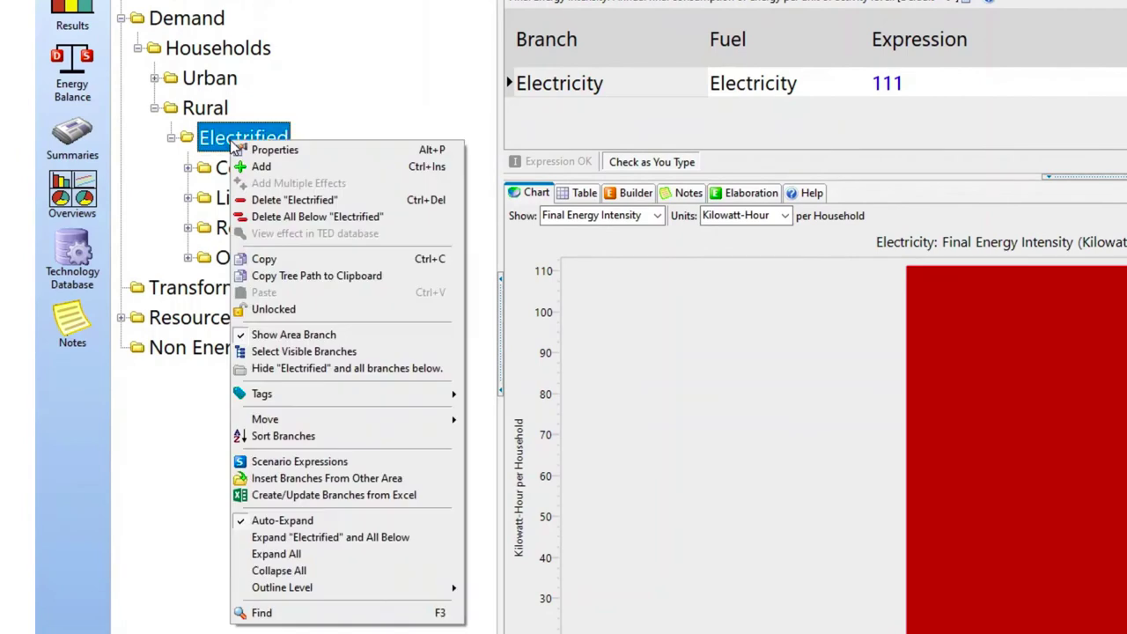
click(304, 263)
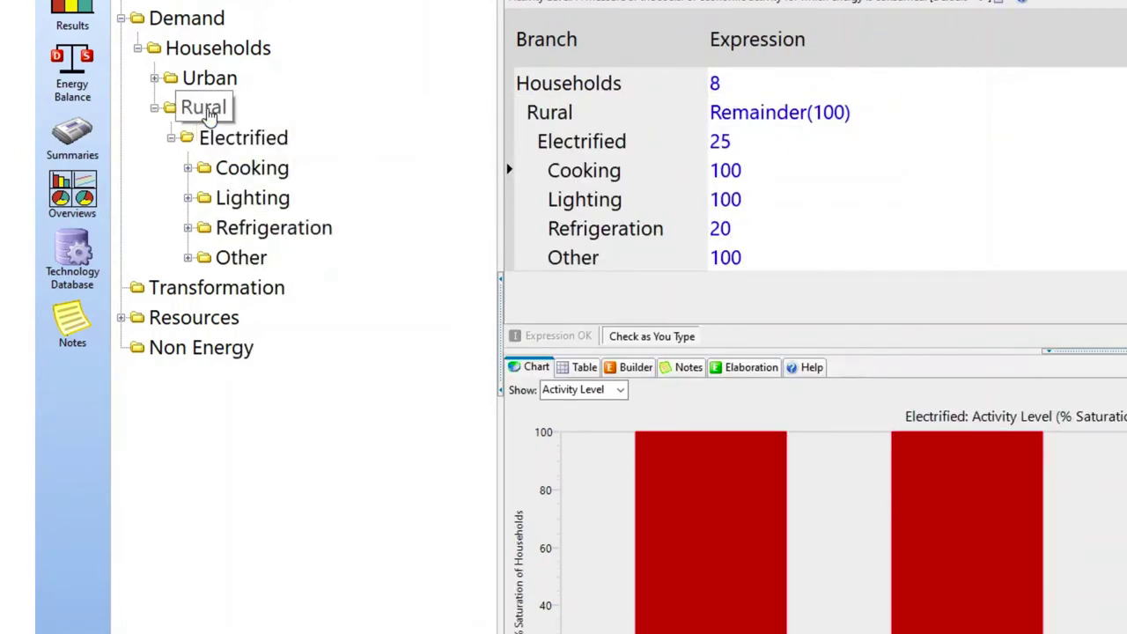
right_click(207, 109)
click(303, 261)
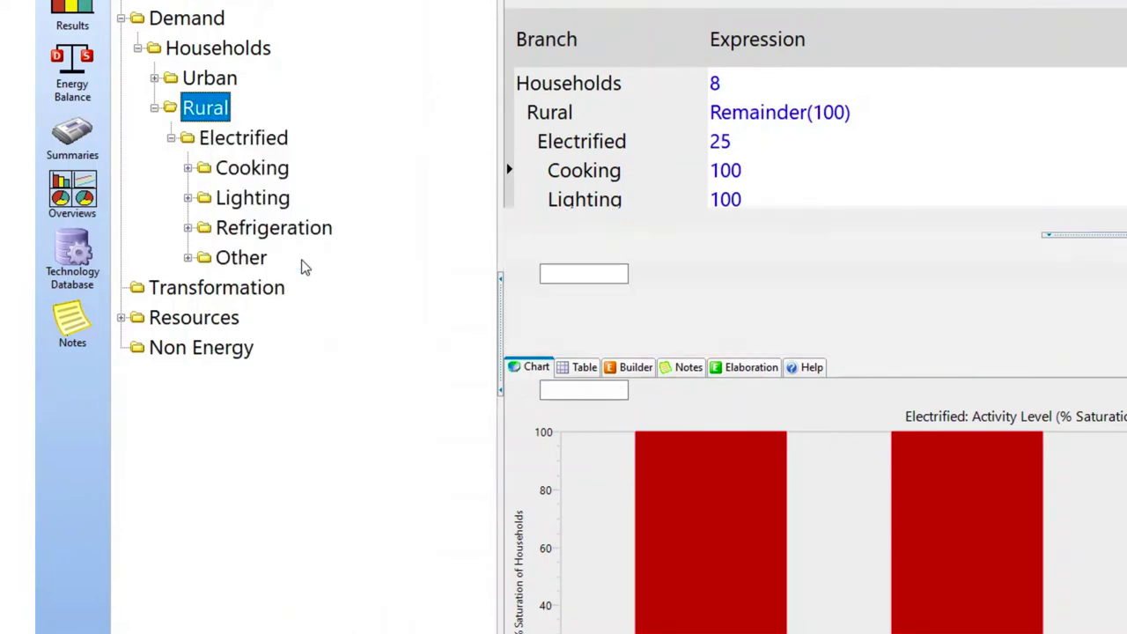
click(801, 348)
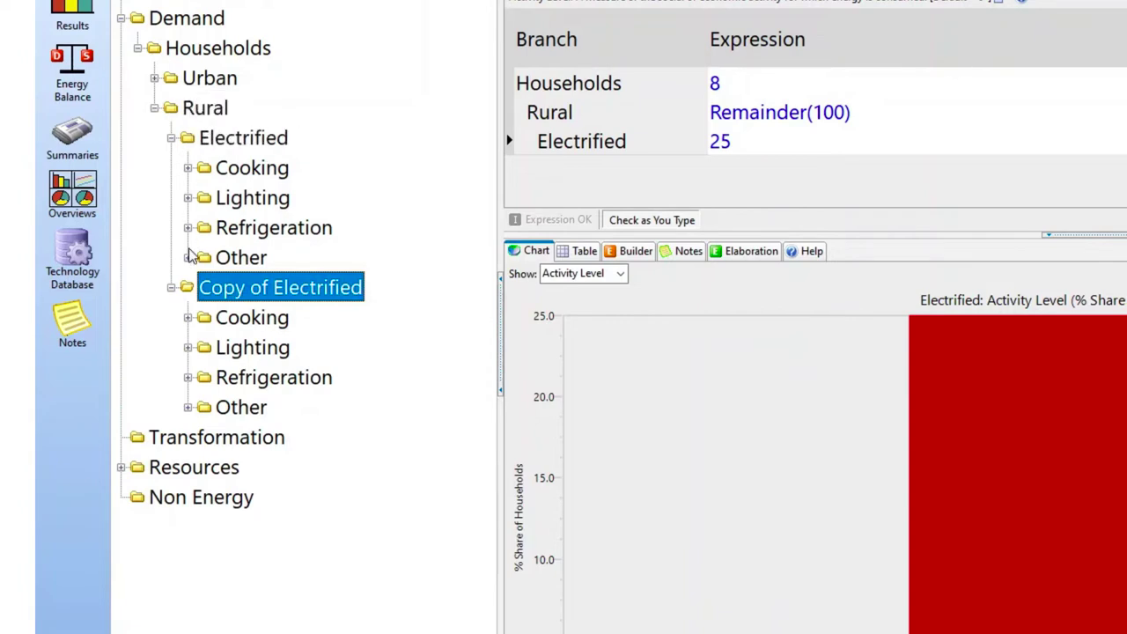
click(172, 138)
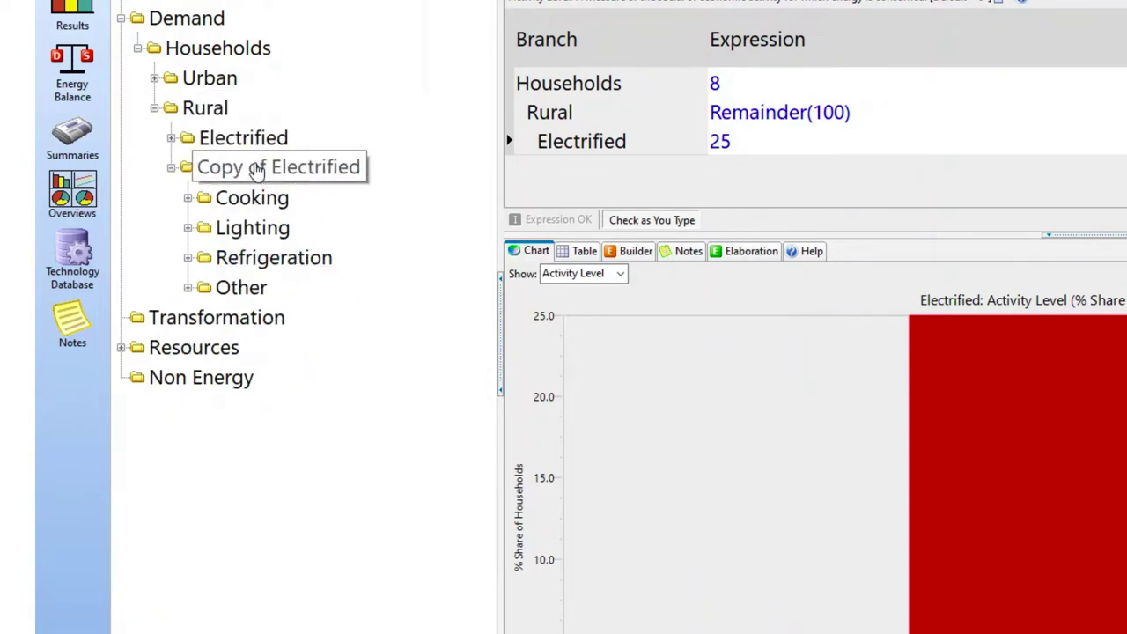
Step: Try to rename the copied Electrified branch under Rural as Non-electrified
double_click(254, 168)
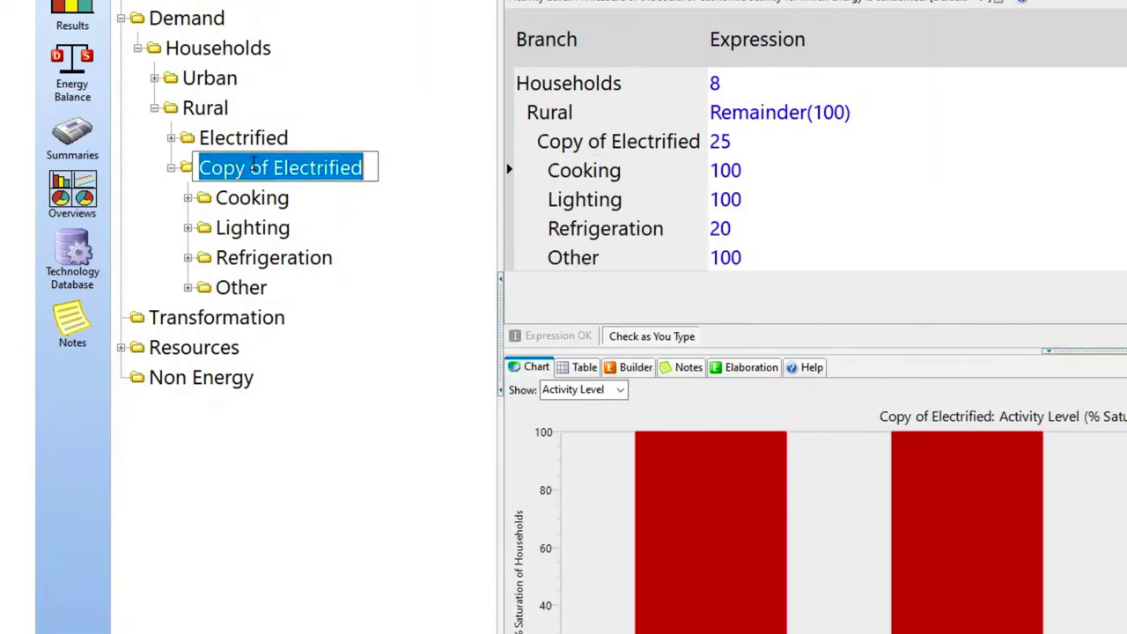
text(Non)
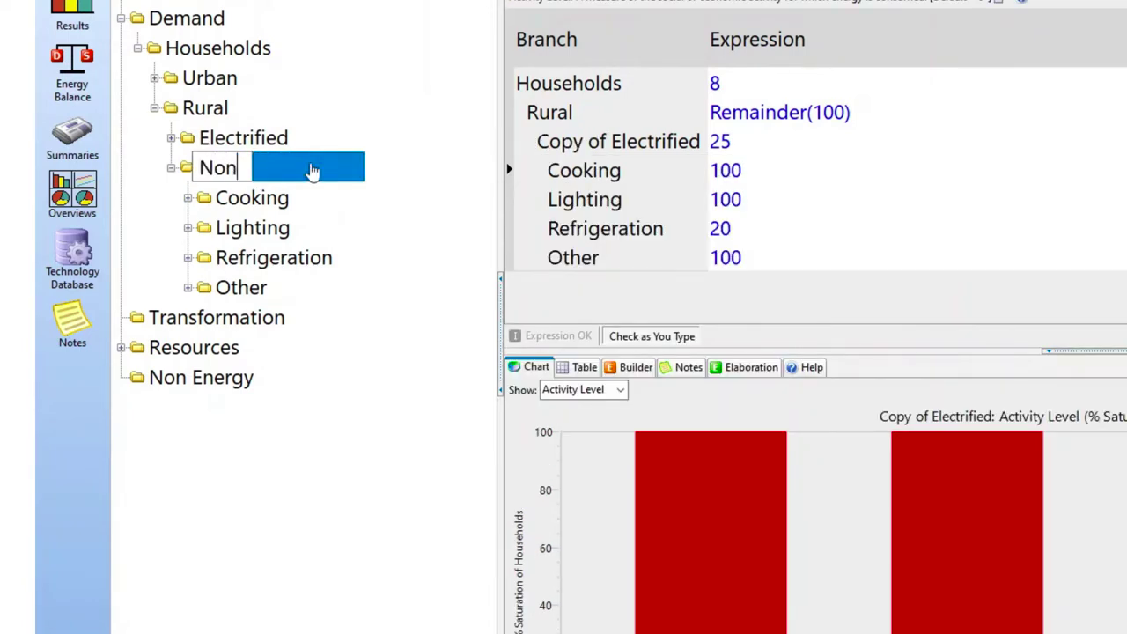
text(-electric)
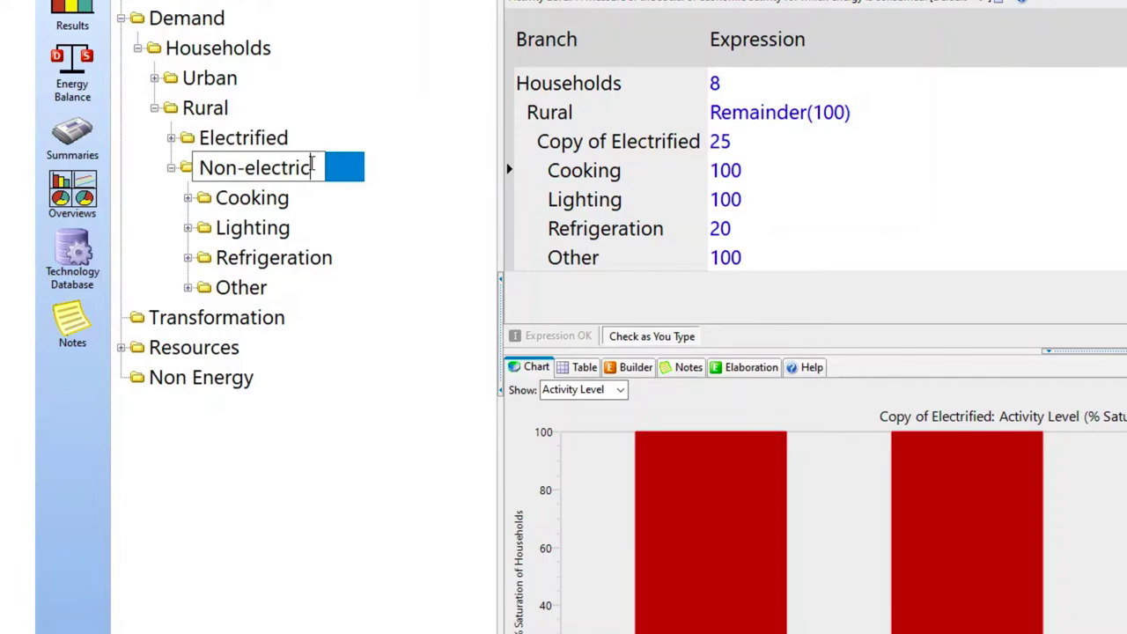
key(BackSpace)
text(fied)
key(Return)
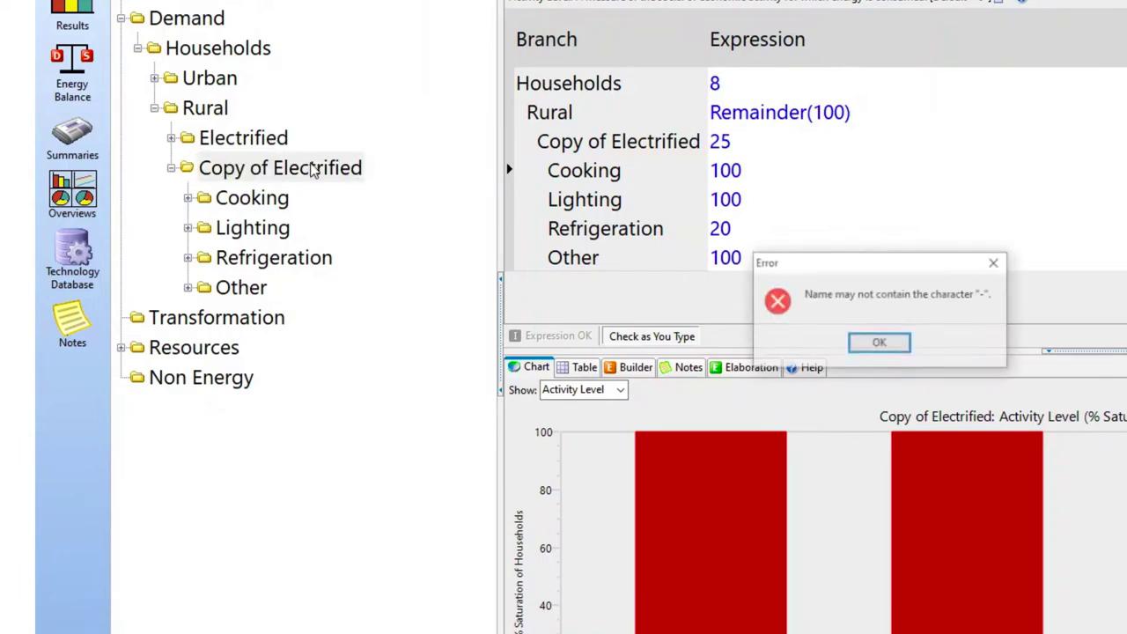
key(Return)
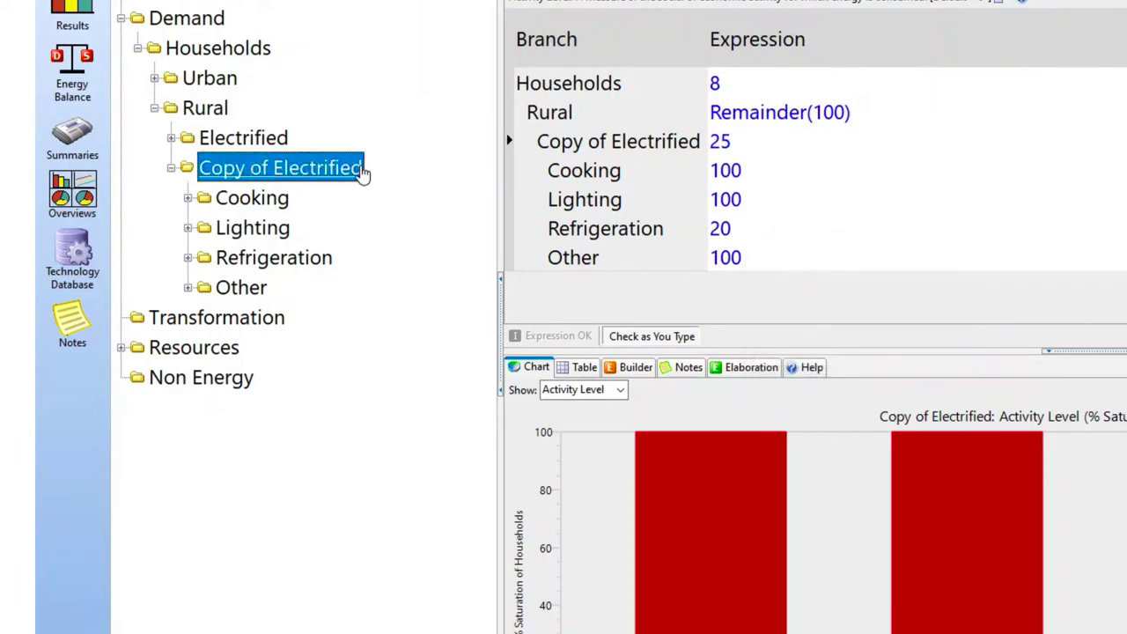
Step: Rename the copied Electrified branch under Rural as Non electrified, without a hyphen
click(317, 167)
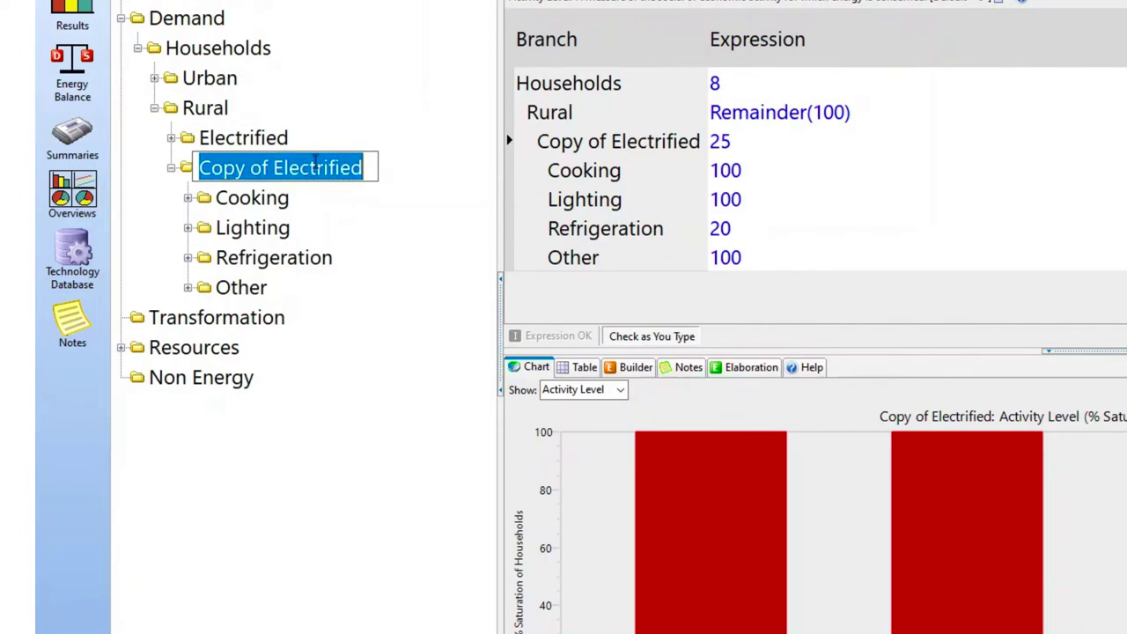
text(Non ele)
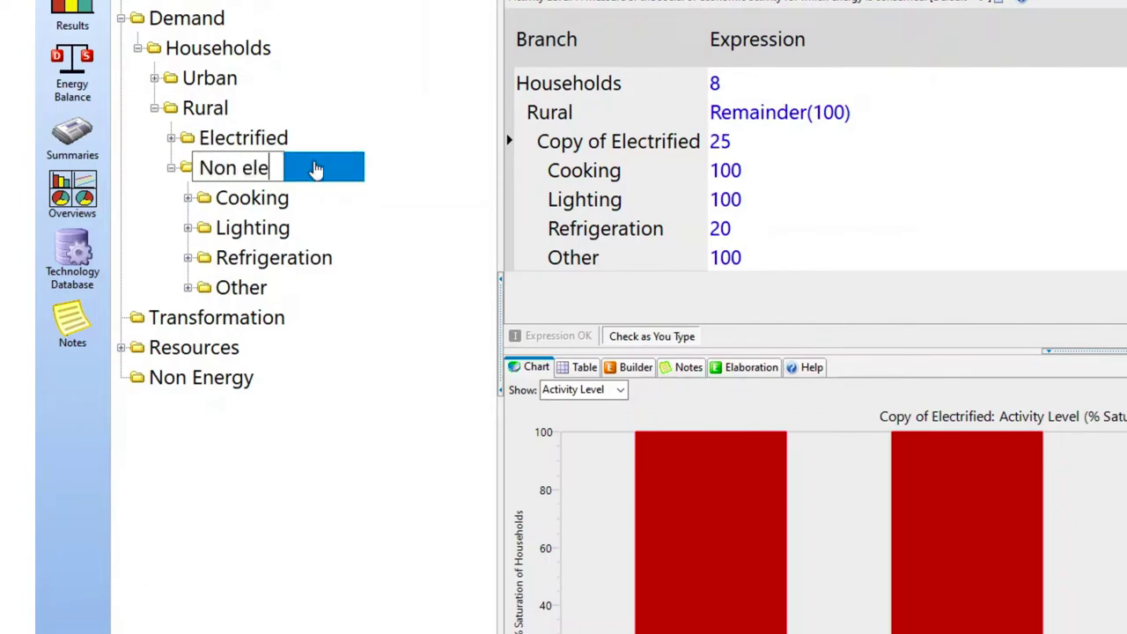
text(ctrified)
key(Return)
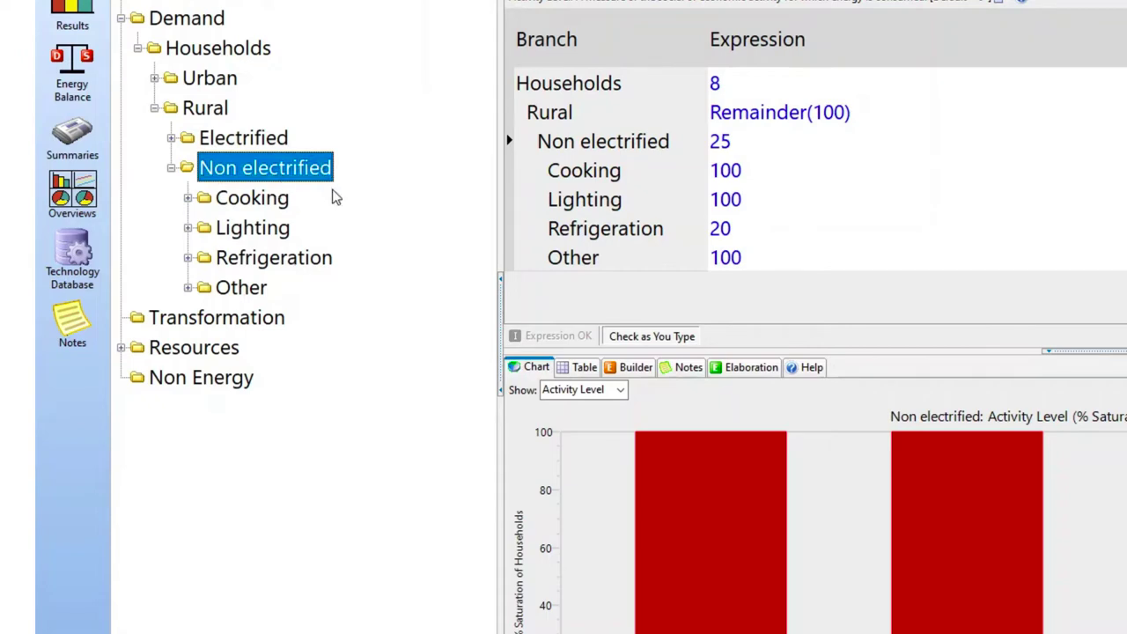
Step: Review the activity levels and final energy intensities of the stoves under Non electrified Cooking
double_click(198, 197)
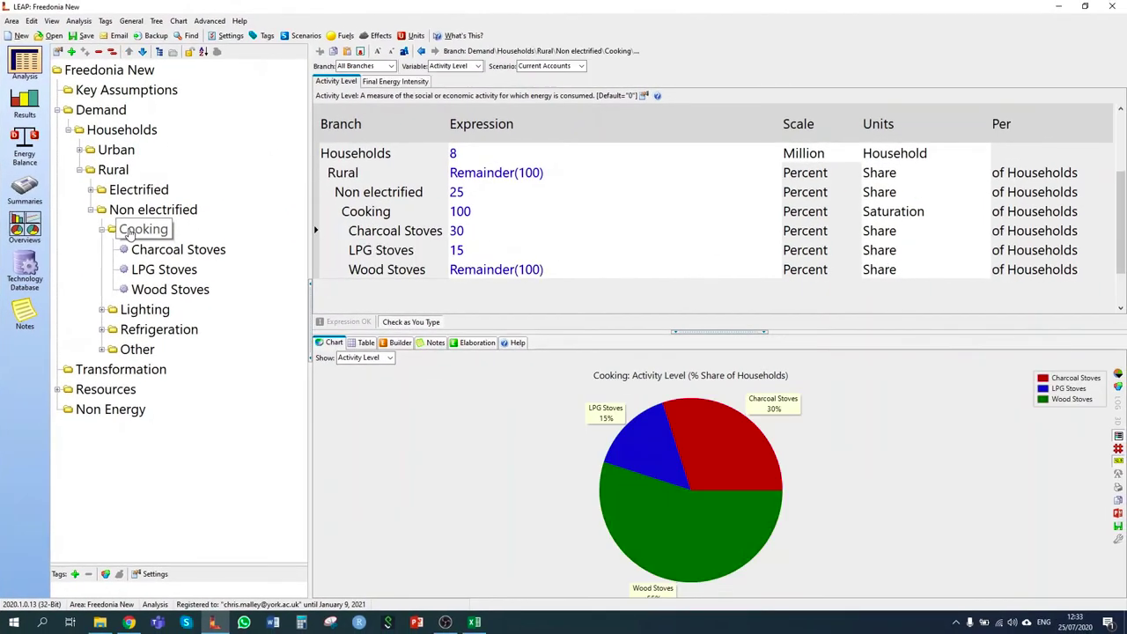
click(130, 231)
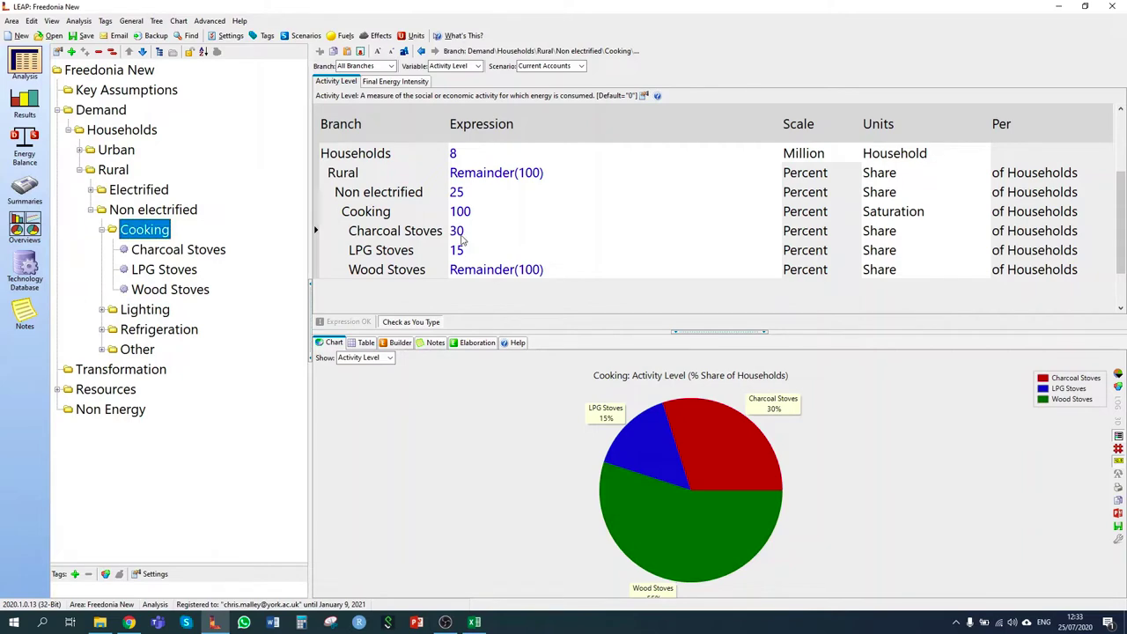
click(398, 81)
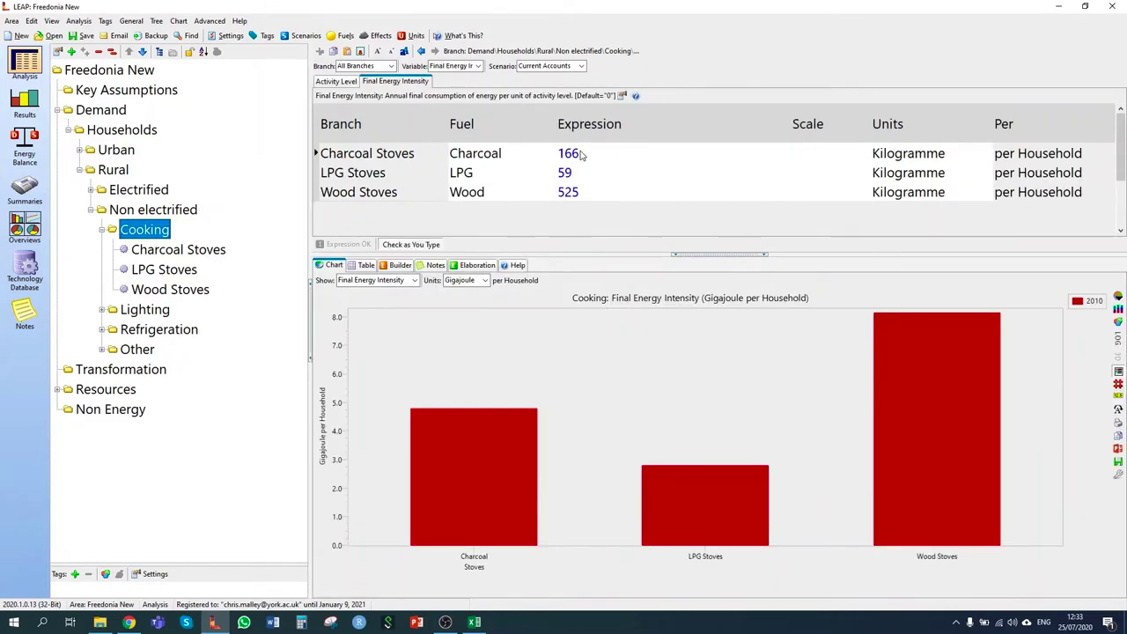
Step: Delete the Electricity technology from Lighting under the rural Non electrified branch
click(336, 81)
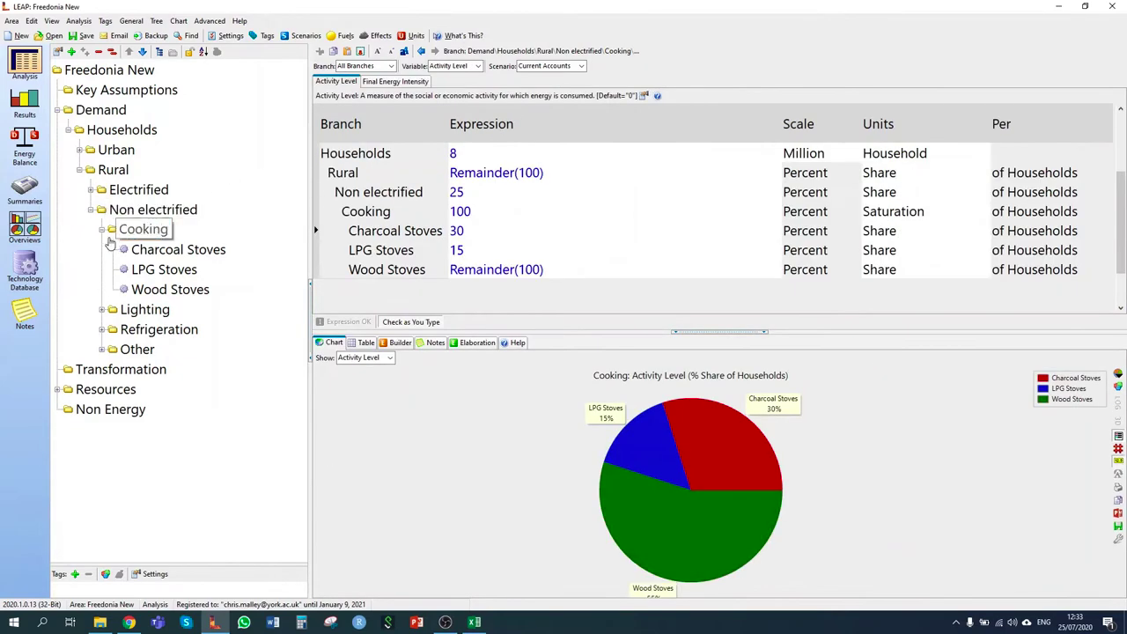
click(101, 230)
click(102, 250)
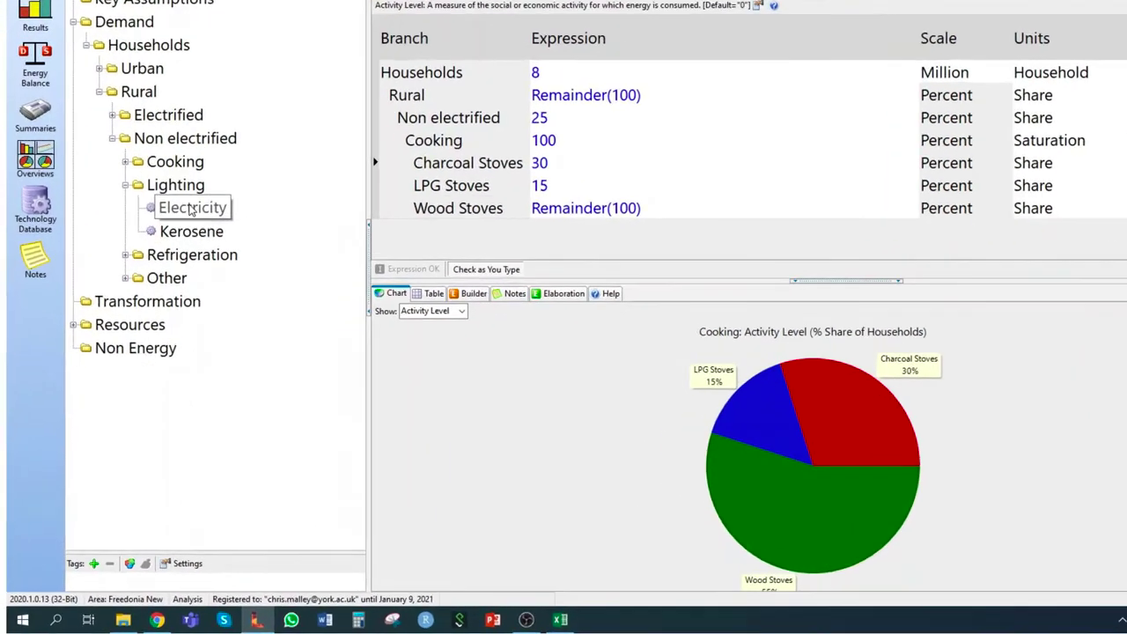
right_click(157, 269)
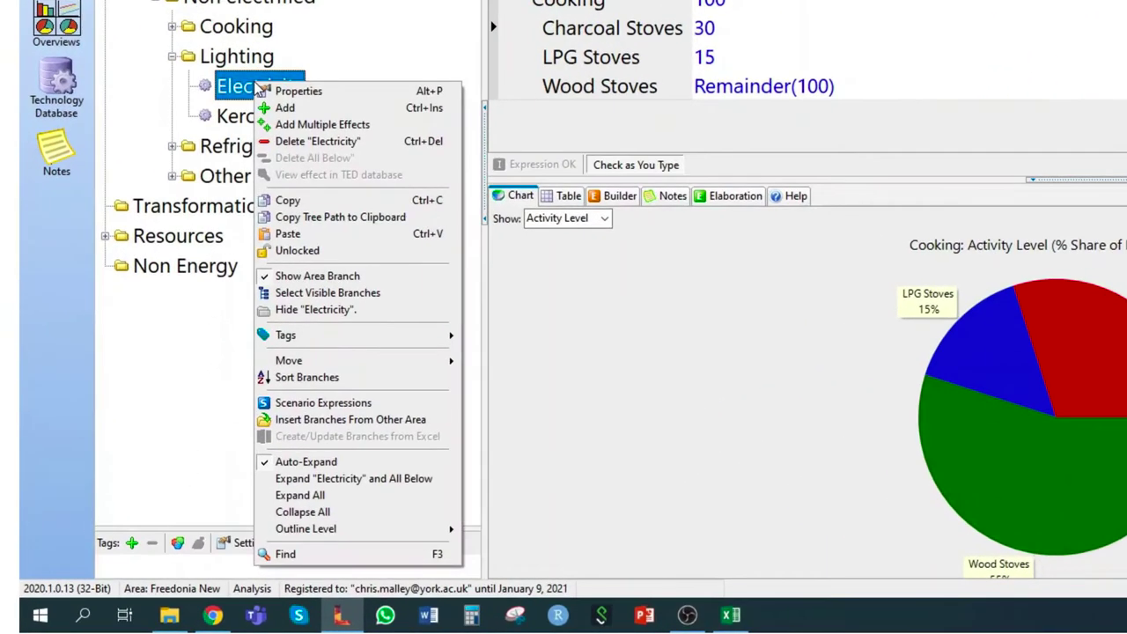
click(339, 145)
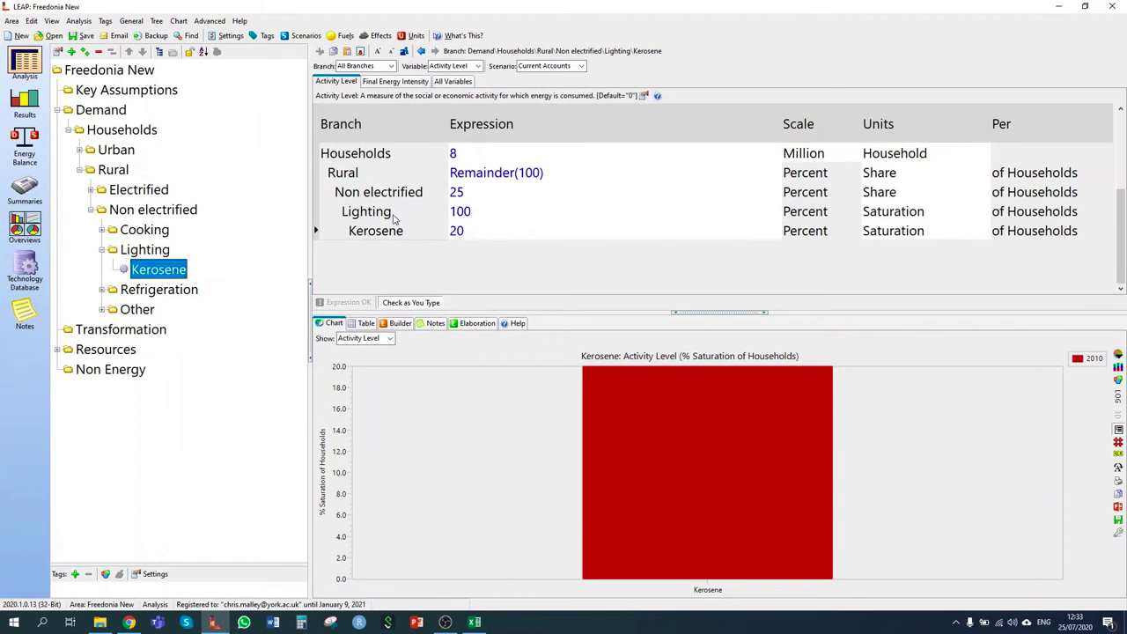
Step: Set the activity level of Kerosene under Non electrified Lighting to 100 percent saturation
click(477, 231)
text(100)
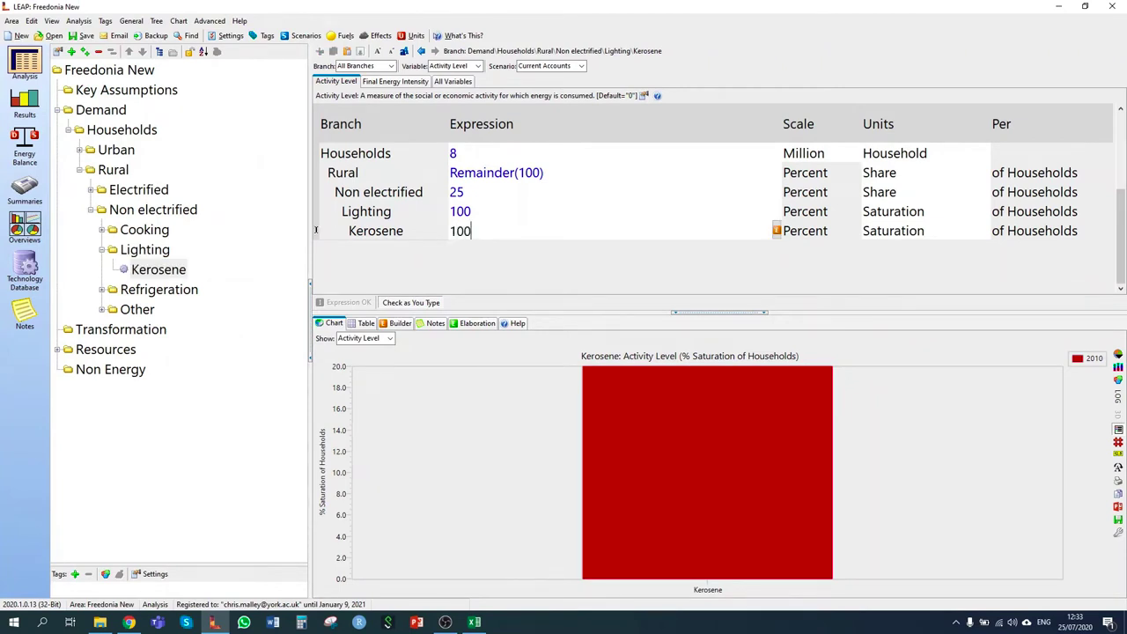
key(Return)
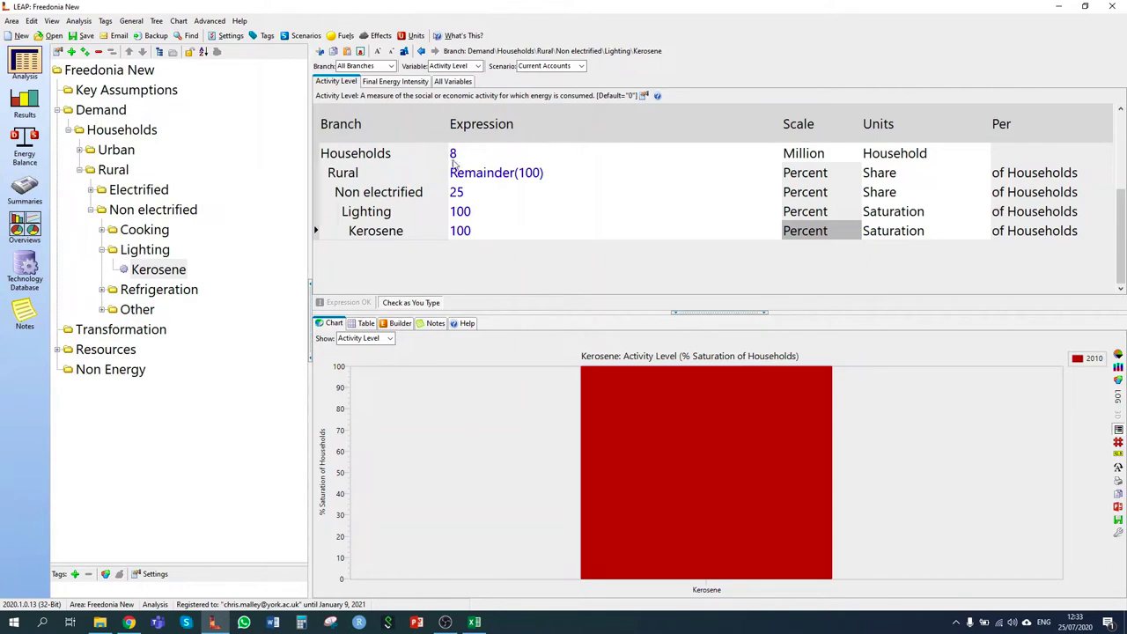
Step: Set the final energy intensity of Kerosene under Non electrified Lighting to 69 liters per household, and collapse the Lighting branch
click(396, 82)
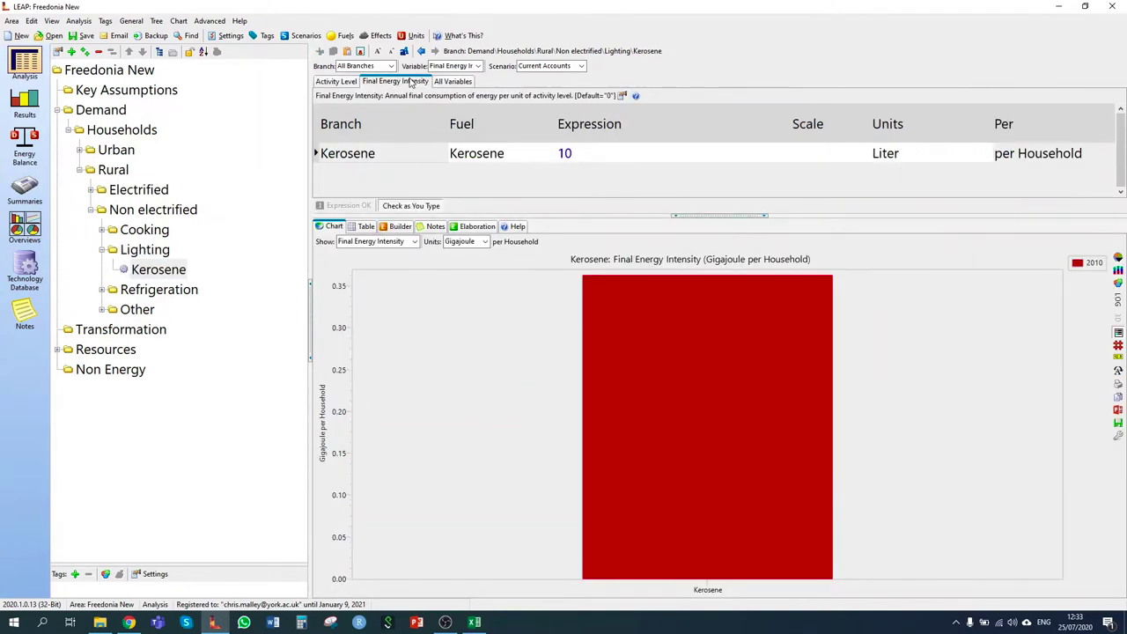
click(581, 159)
text(69)
key(Tab)
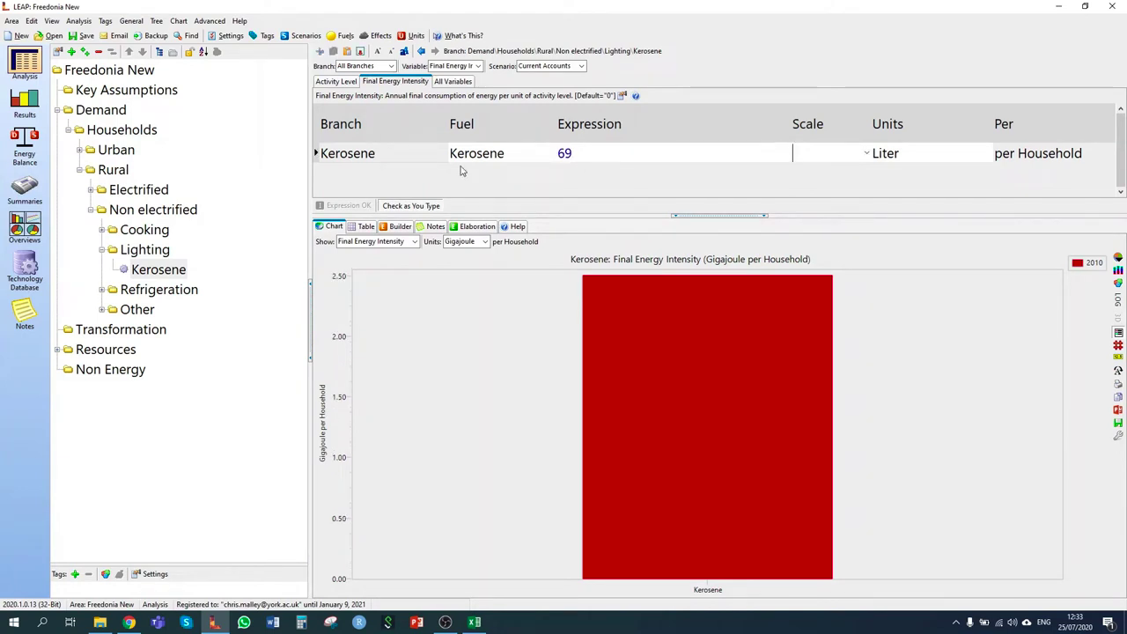
click(101, 251)
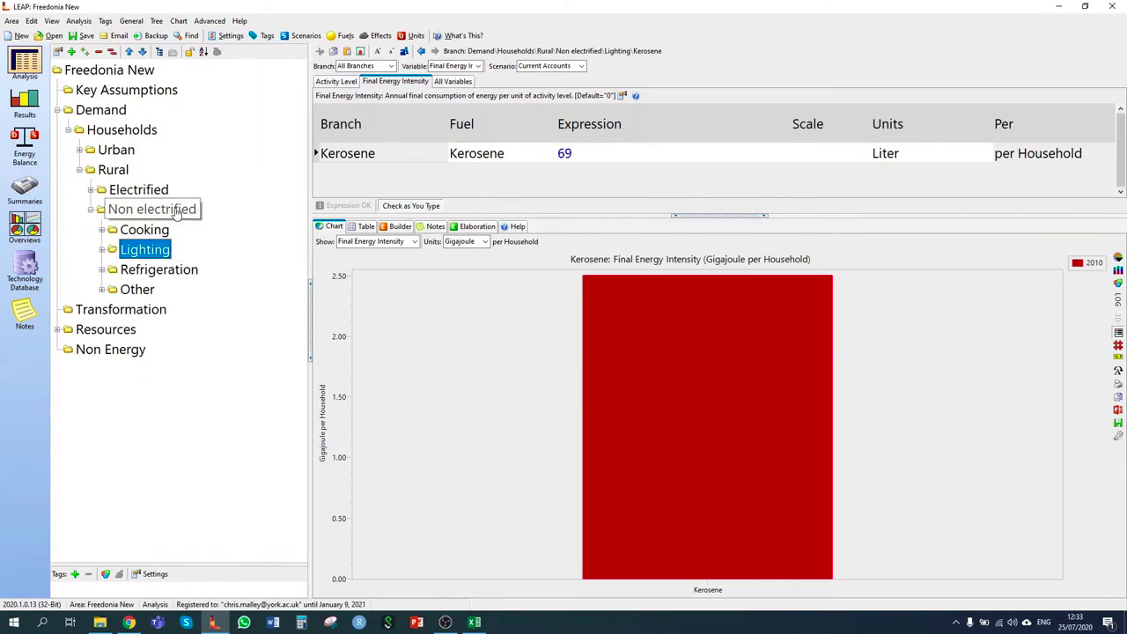
Step: Delete the Refrigeration and Other branches under rural Non electrified
right_click(159, 270)
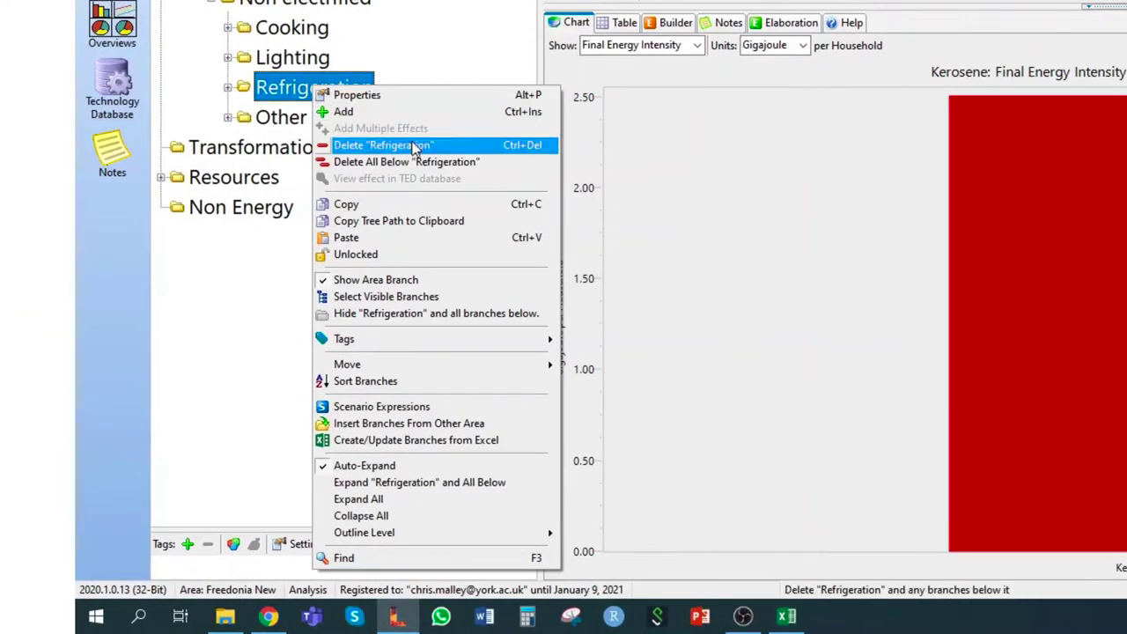
click(413, 147)
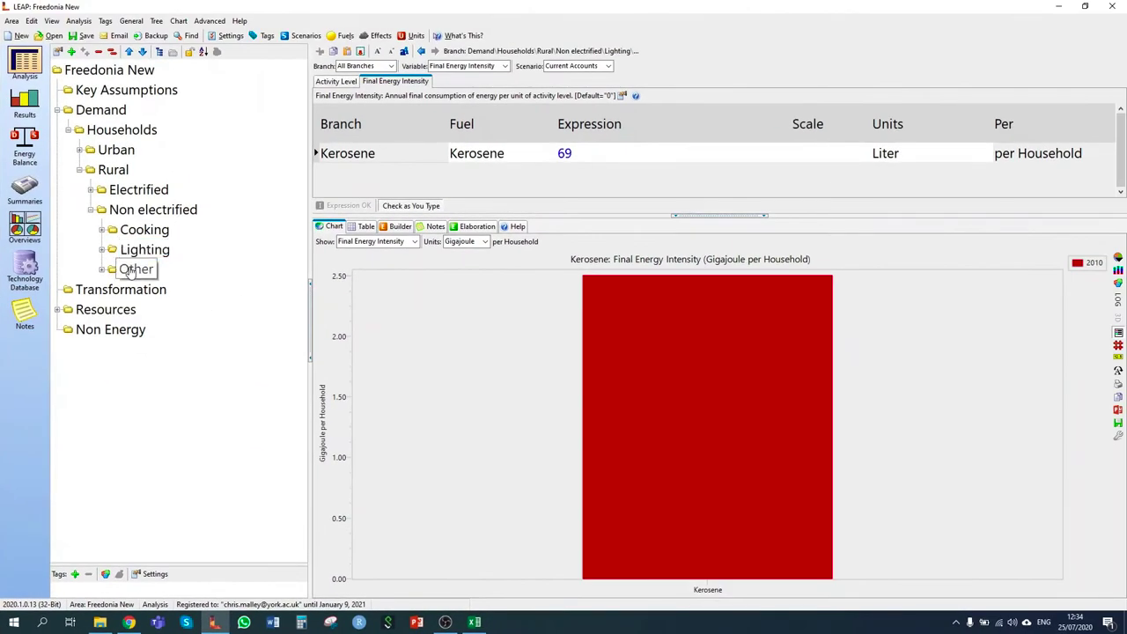
right_click(128, 271)
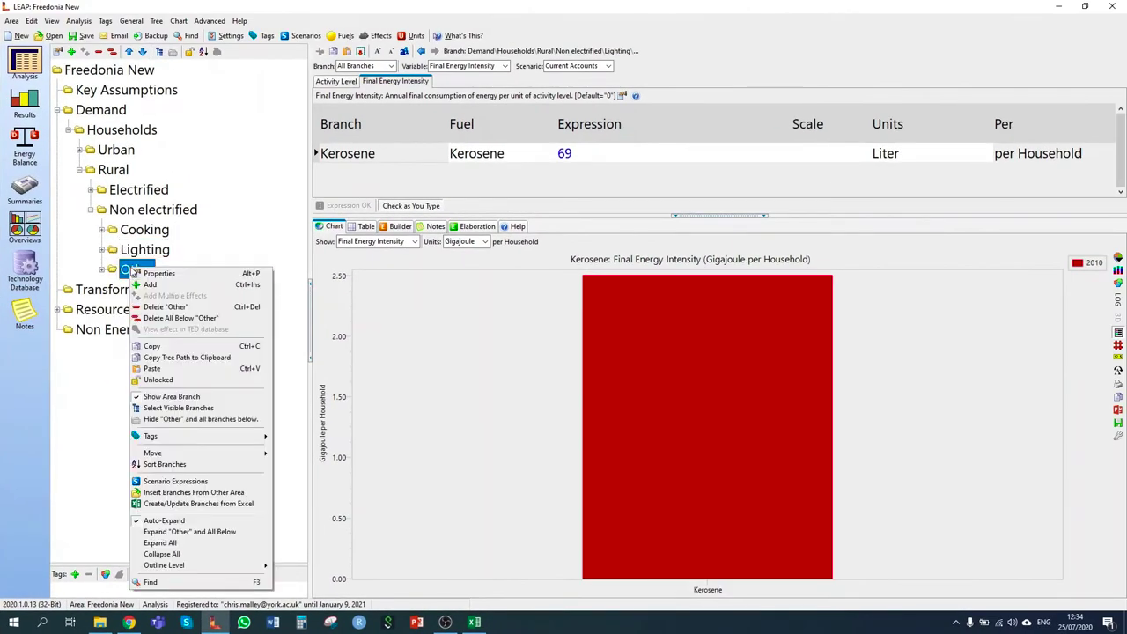
click(189, 307)
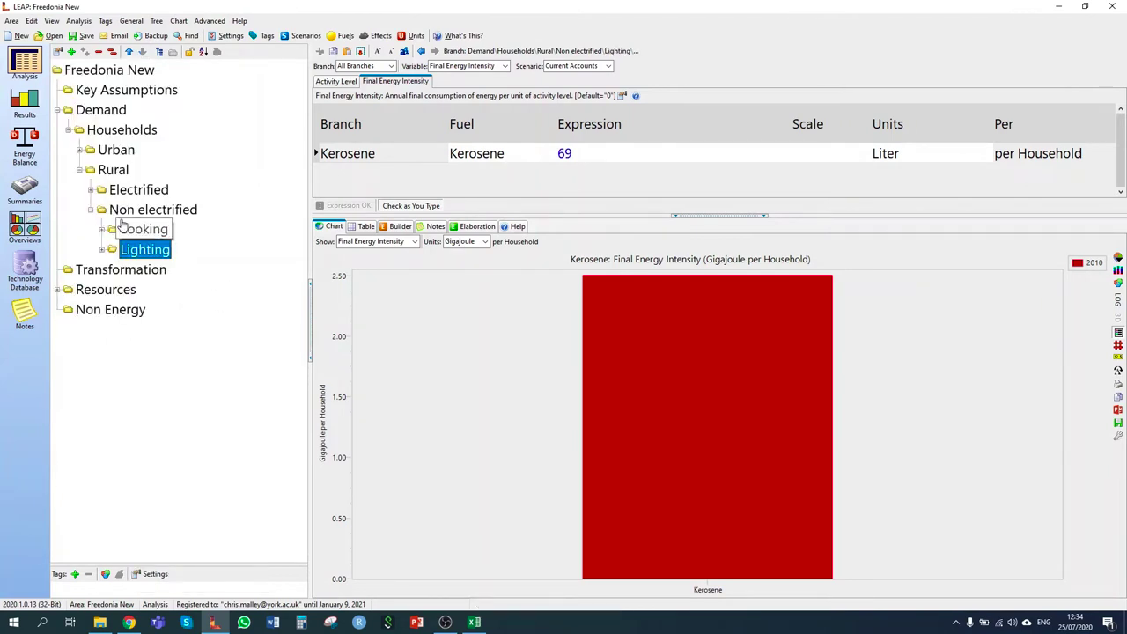
Step: Set the activity level of Non electrified under Rural to Remainder(100)
click(112, 170)
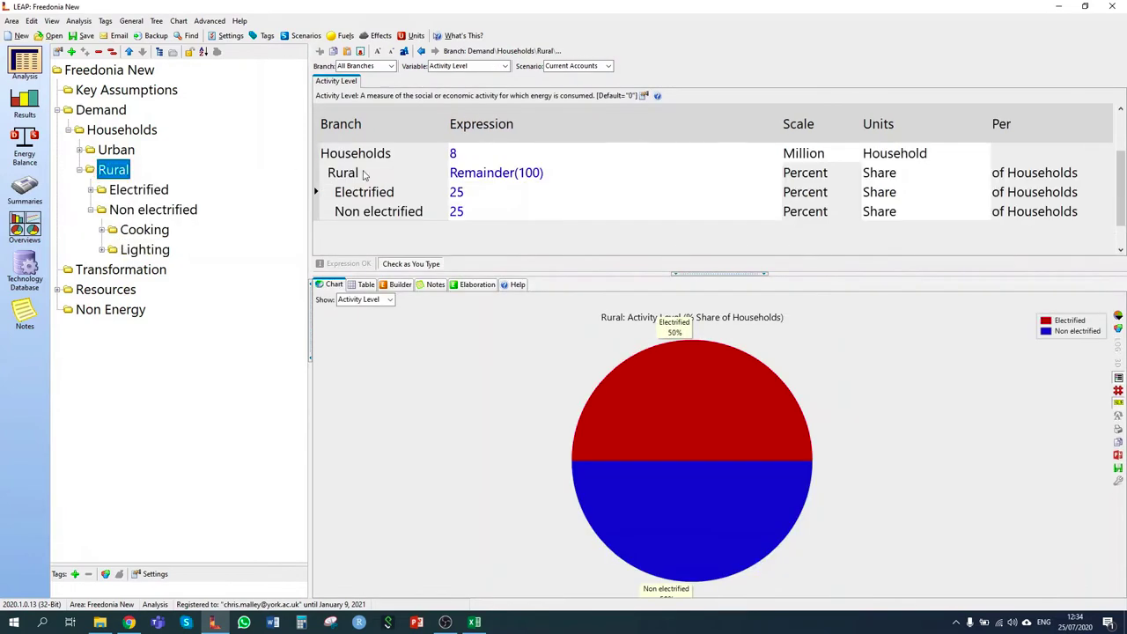
click(459, 212)
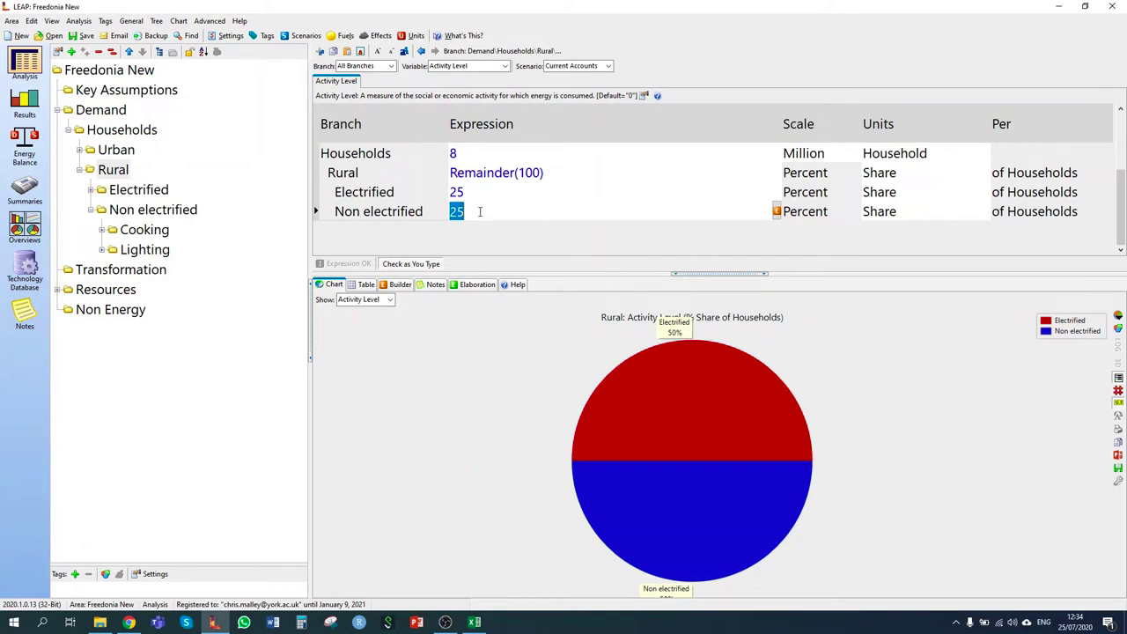
text(Remain)
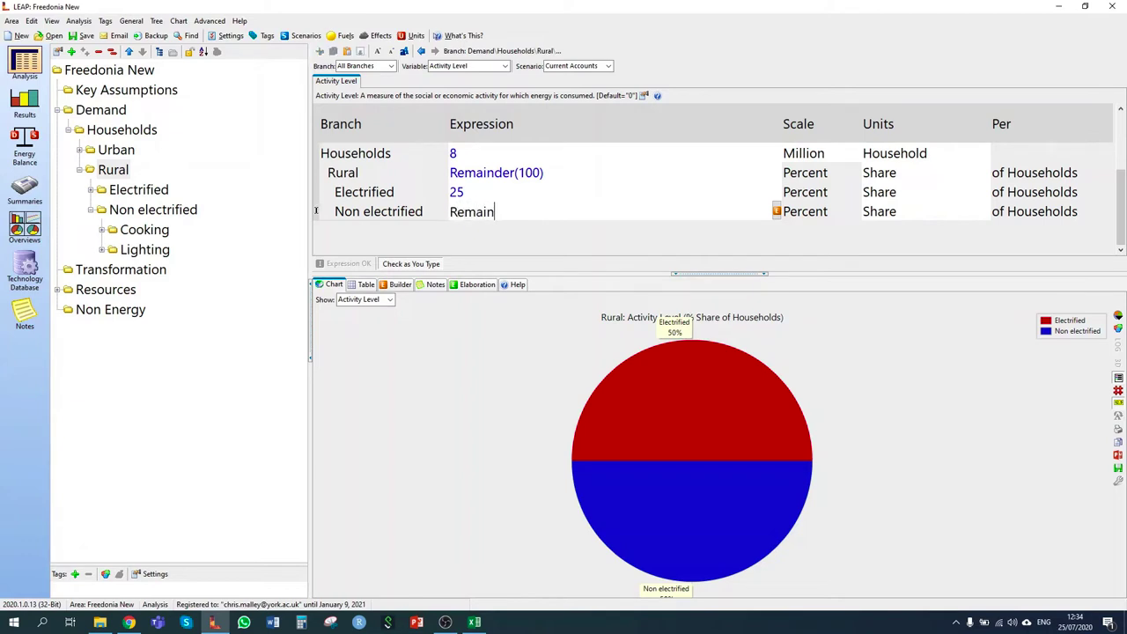
text(der(100))
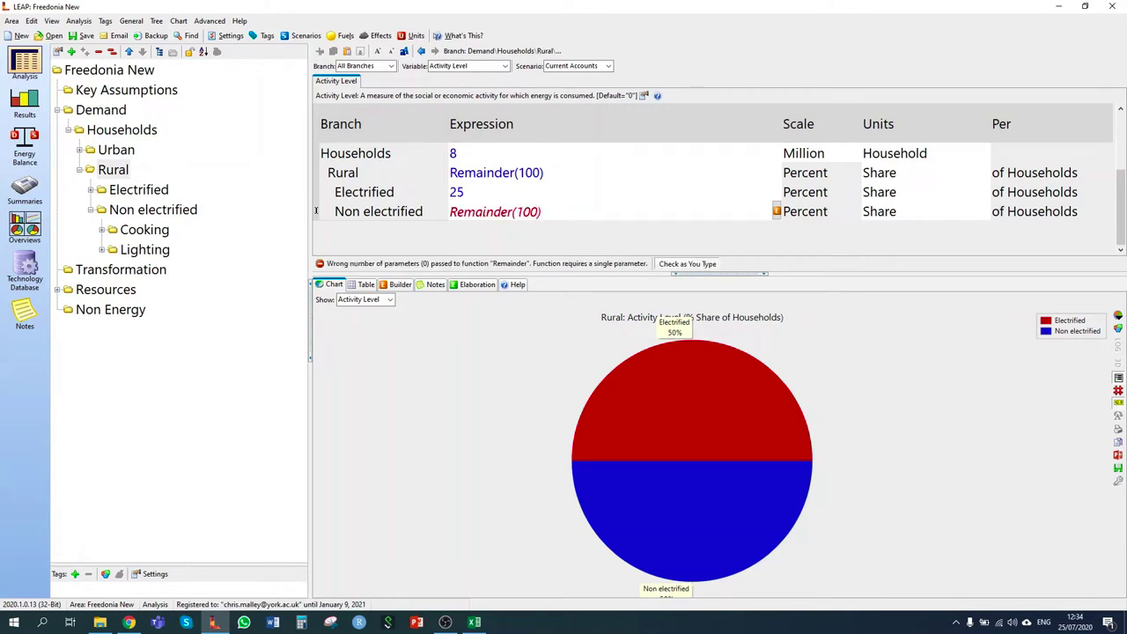
key(Tab)
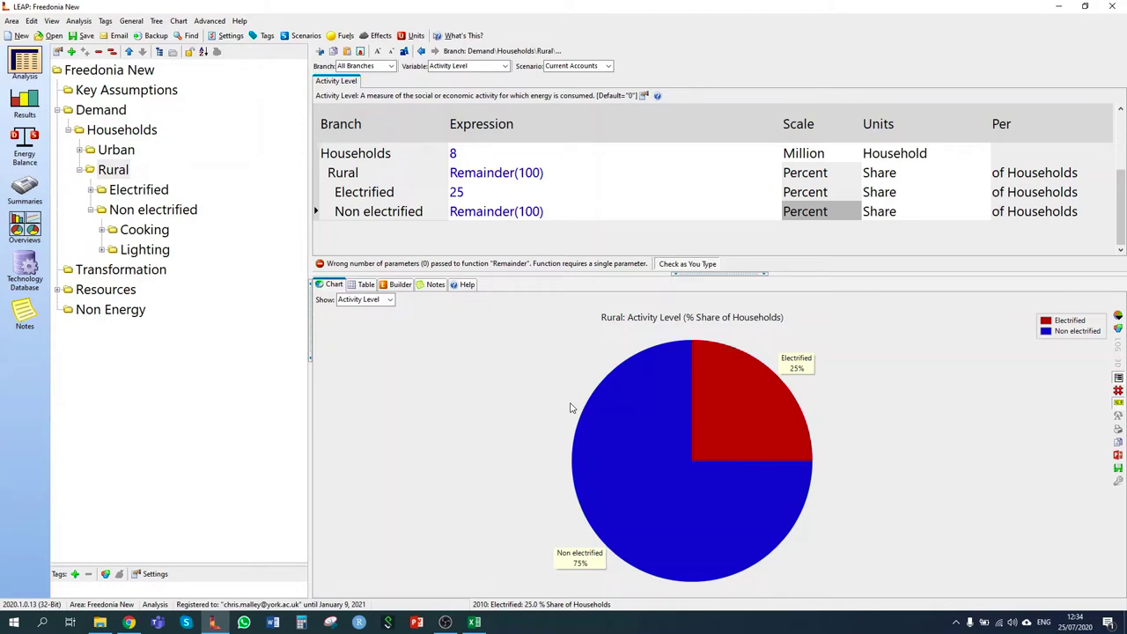
Step: Switch to the training exercise PDF in Chrome and examine the Current Accounts Energy Demand in 2010 table in section 1.3.3
click(129, 622)
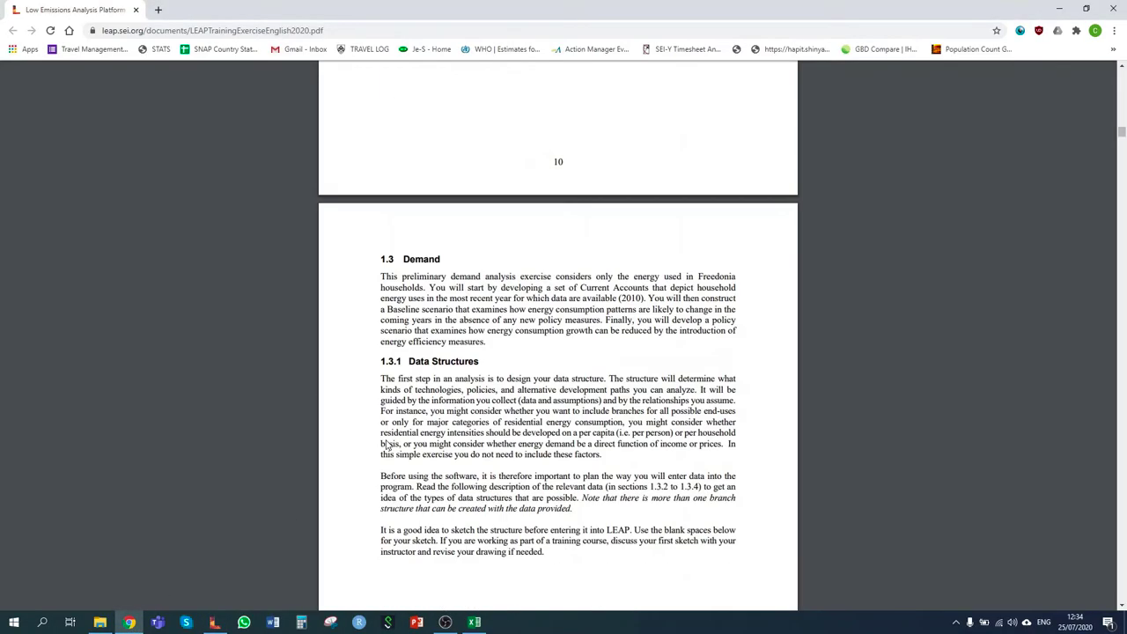
scroll(385, 444, down, 20)
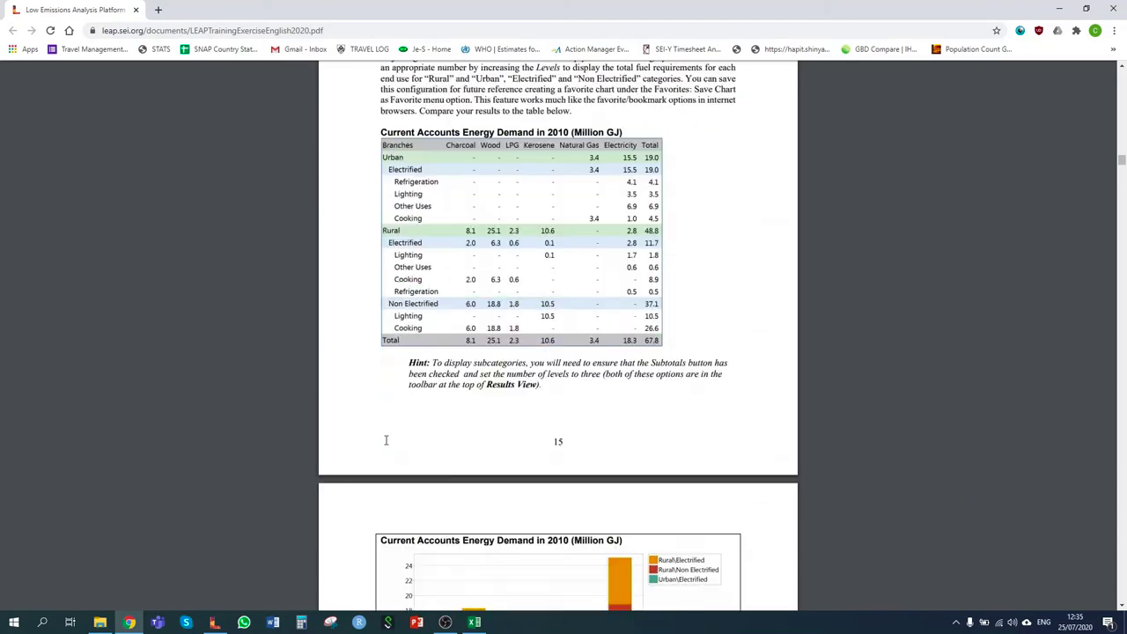
scroll(385, 440, down, 3)
scroll(385, 440, up, 5)
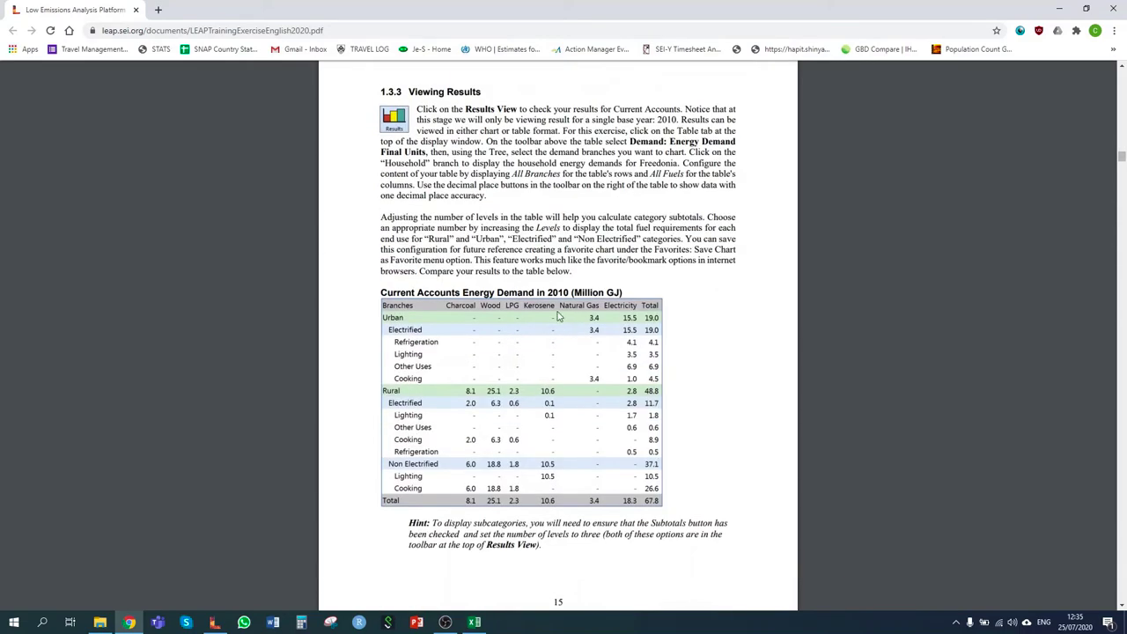
click(1089, 545)
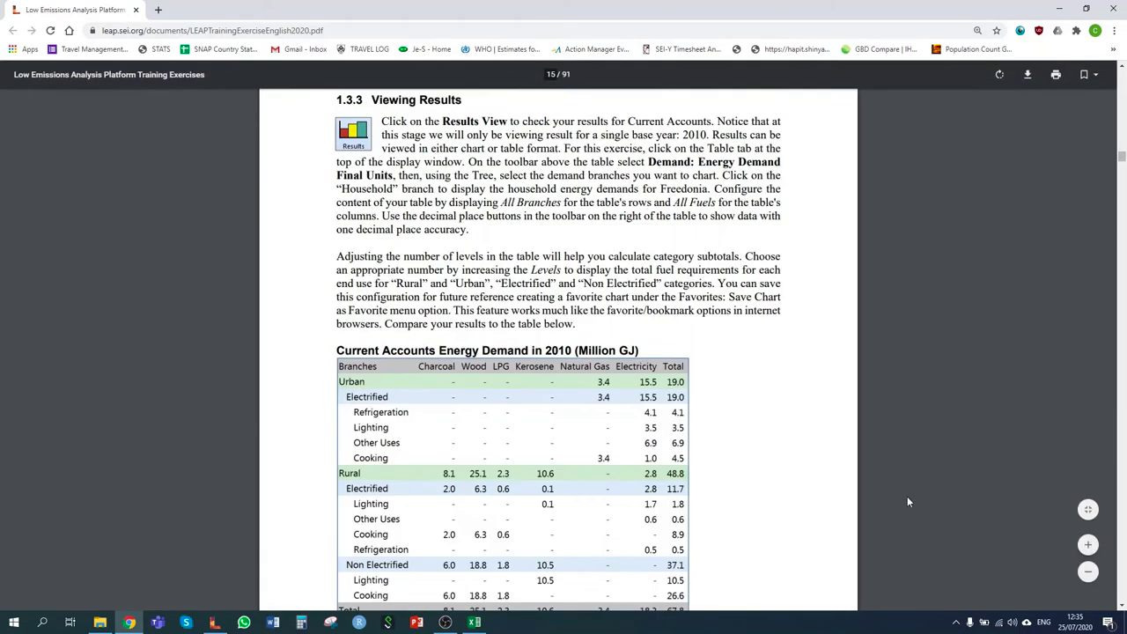
scroll(907, 502, down, 1)
scroll(676, 421, up, 1)
click(1088, 571)
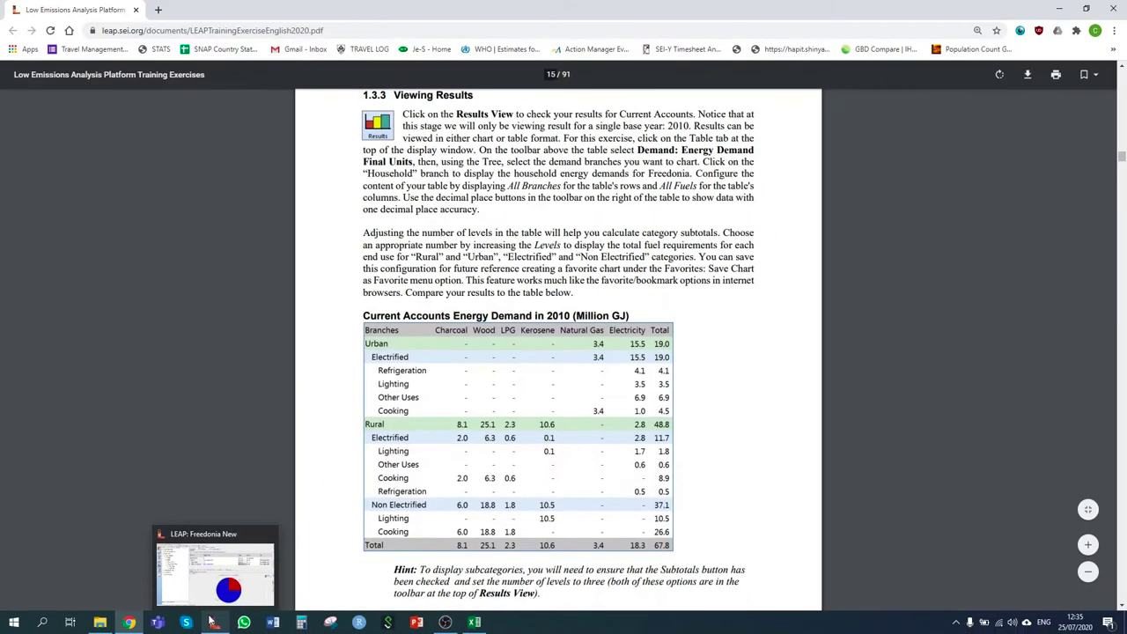
Step: Switch back to LEAP, save the Freedonia New area, and show the Households energy demand results as a table
click(211, 622)
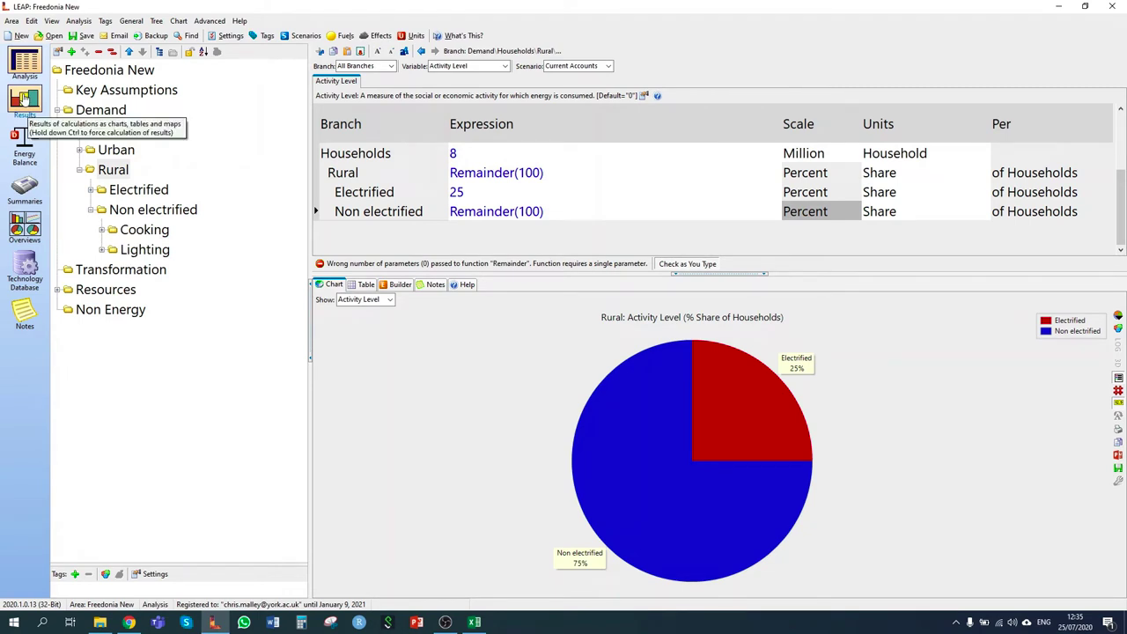
click(85, 35)
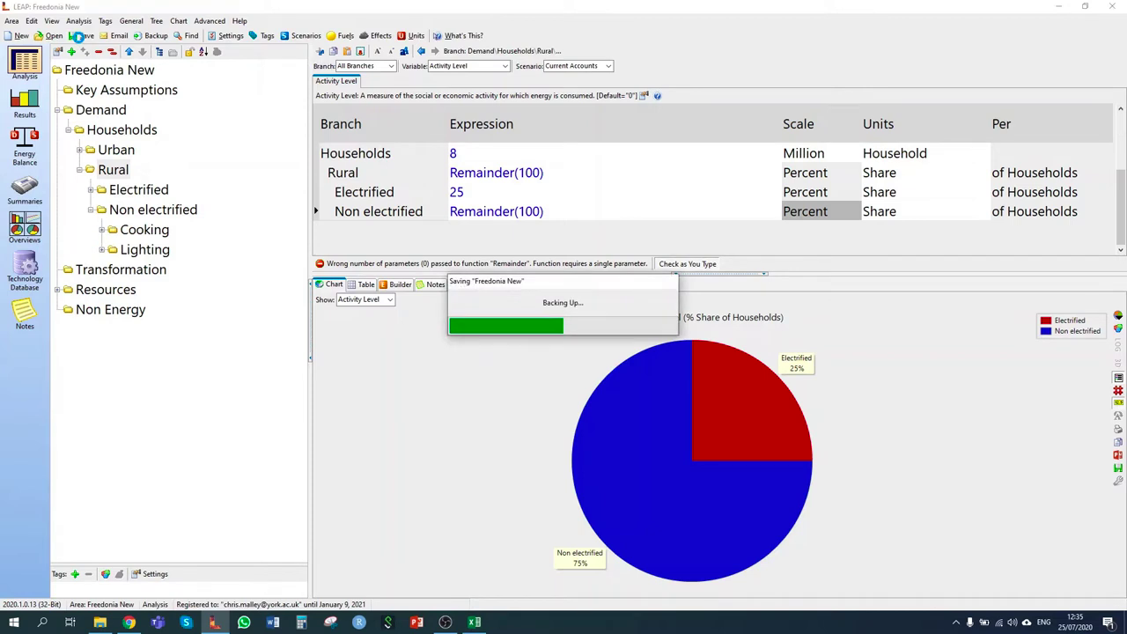
click(24, 104)
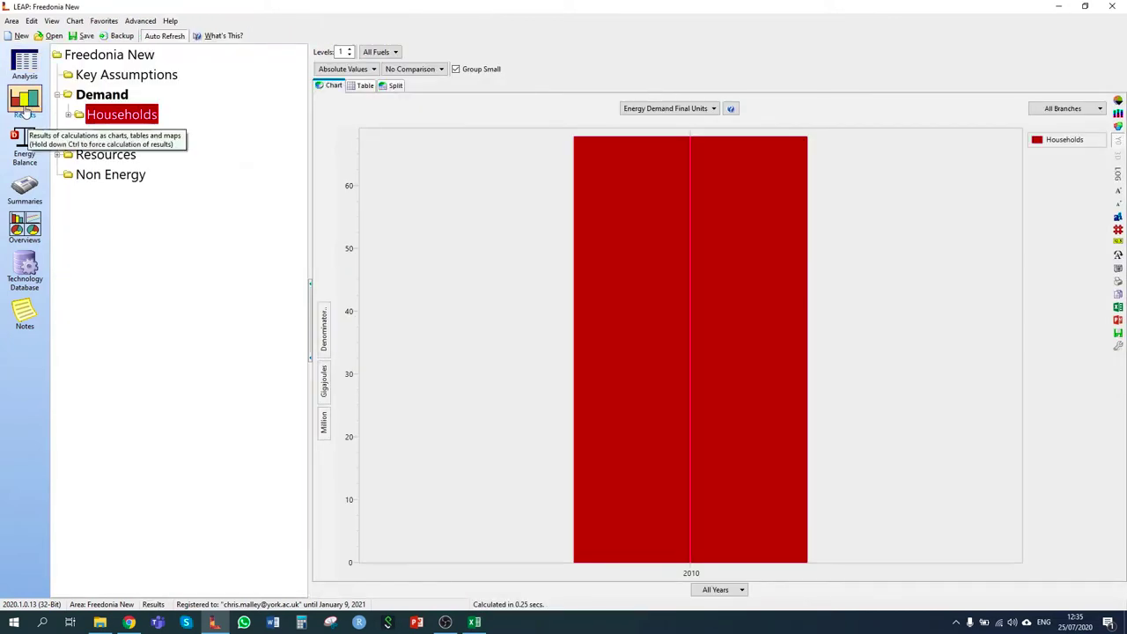
click(360, 89)
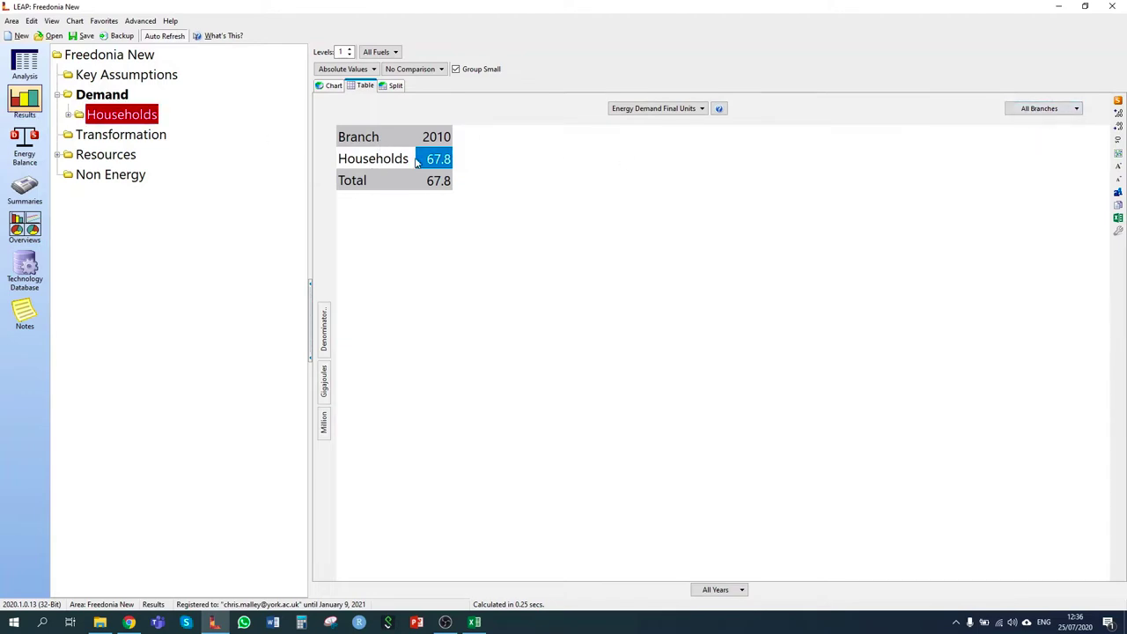
Step: Expand the results table to four branch levels and include subtotals
click(350, 51)
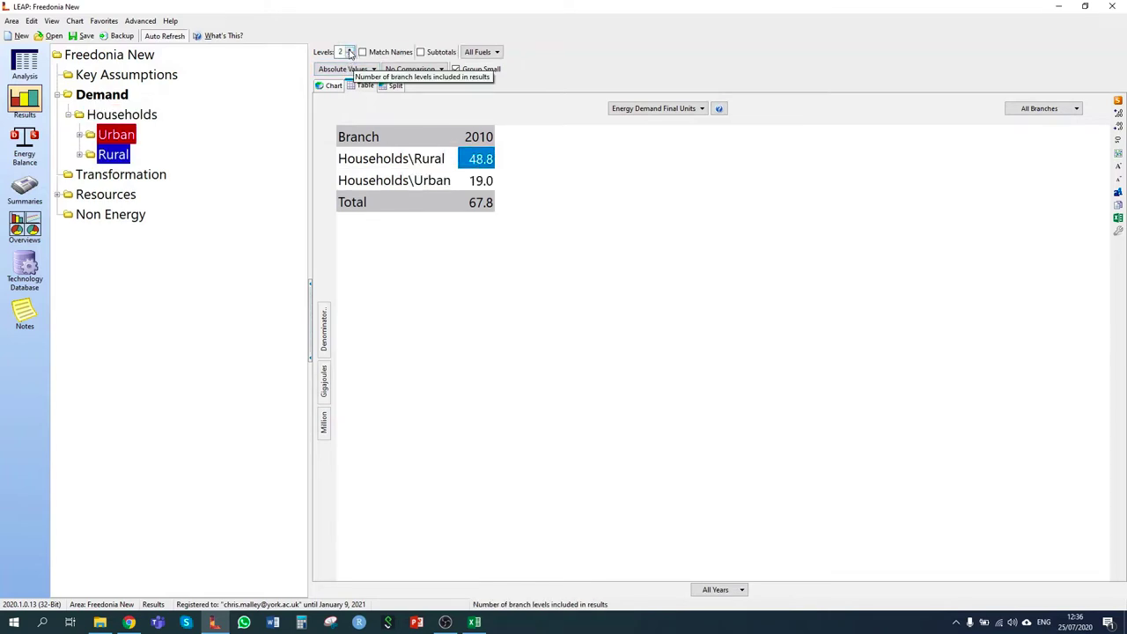
click(349, 51)
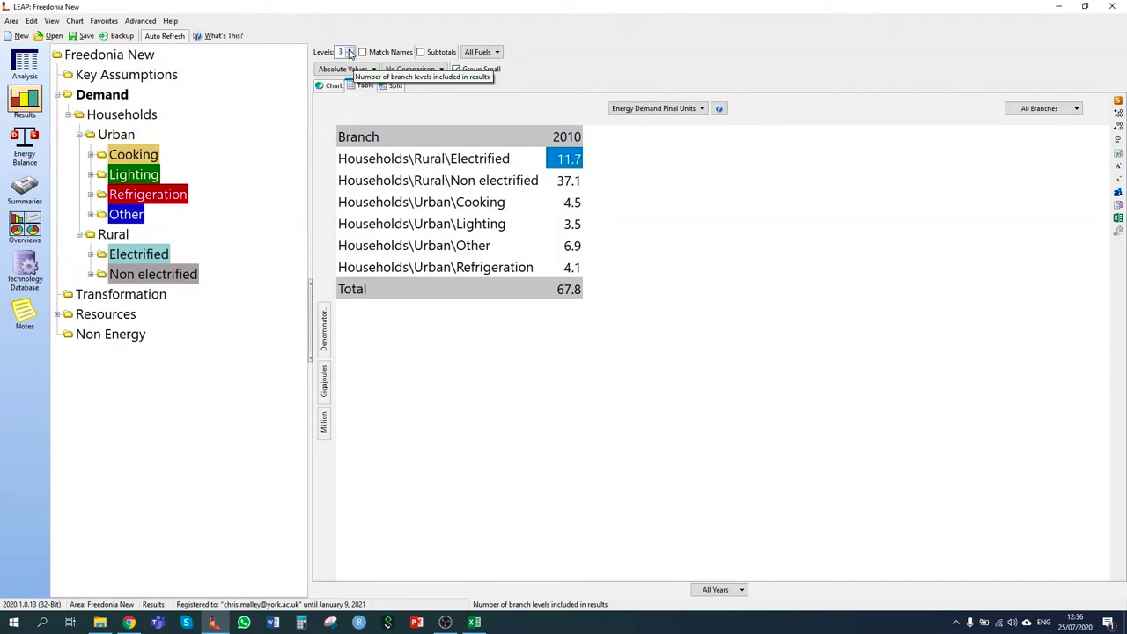
click(350, 51)
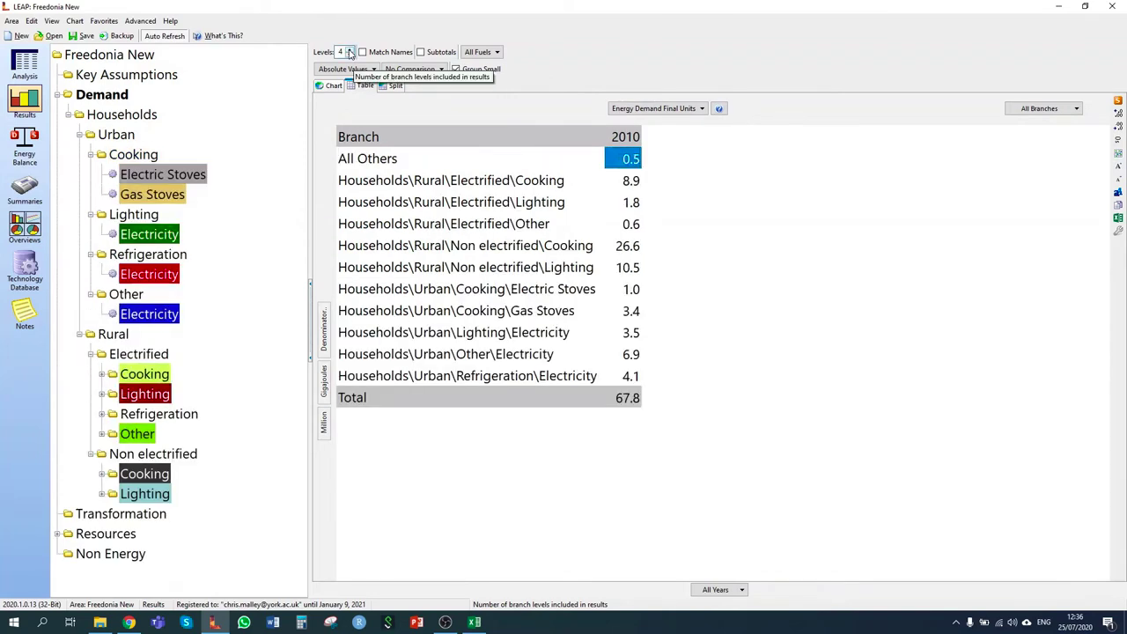
click(421, 52)
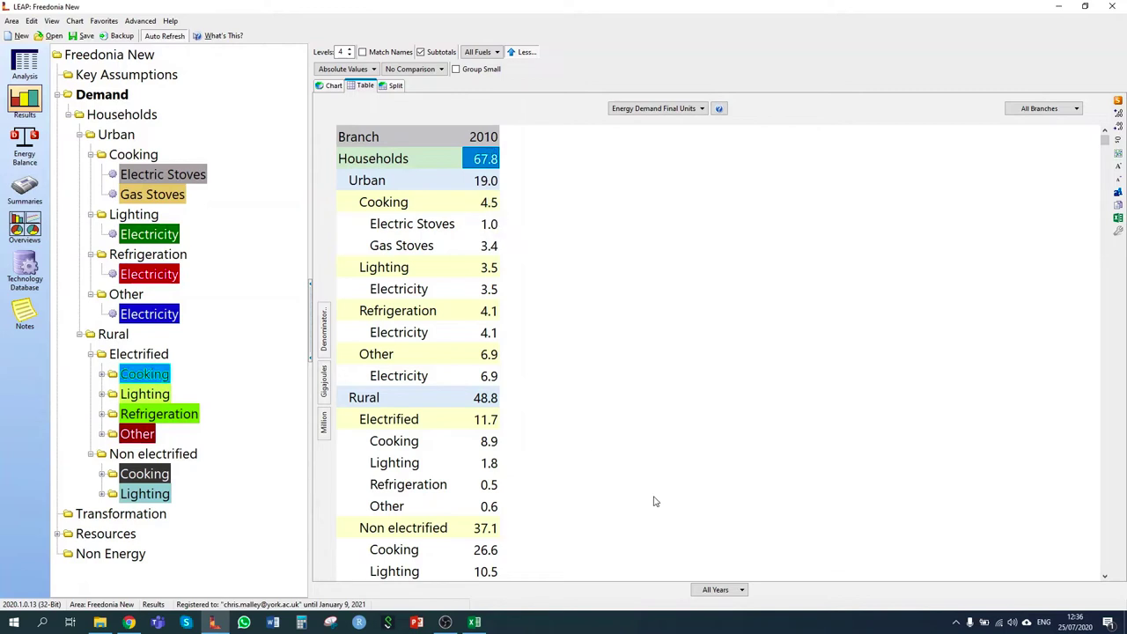
Step: Show all fuels as the columns of the results table and reduce the branch levels to three
click(743, 590)
mouse_move(727, 577)
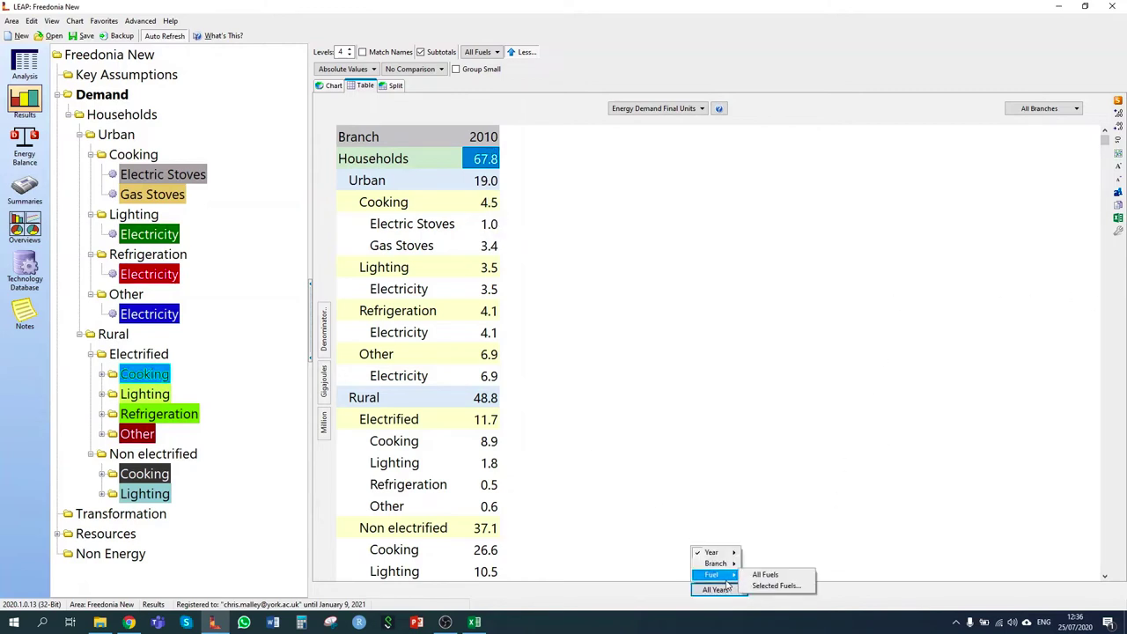
click(765, 575)
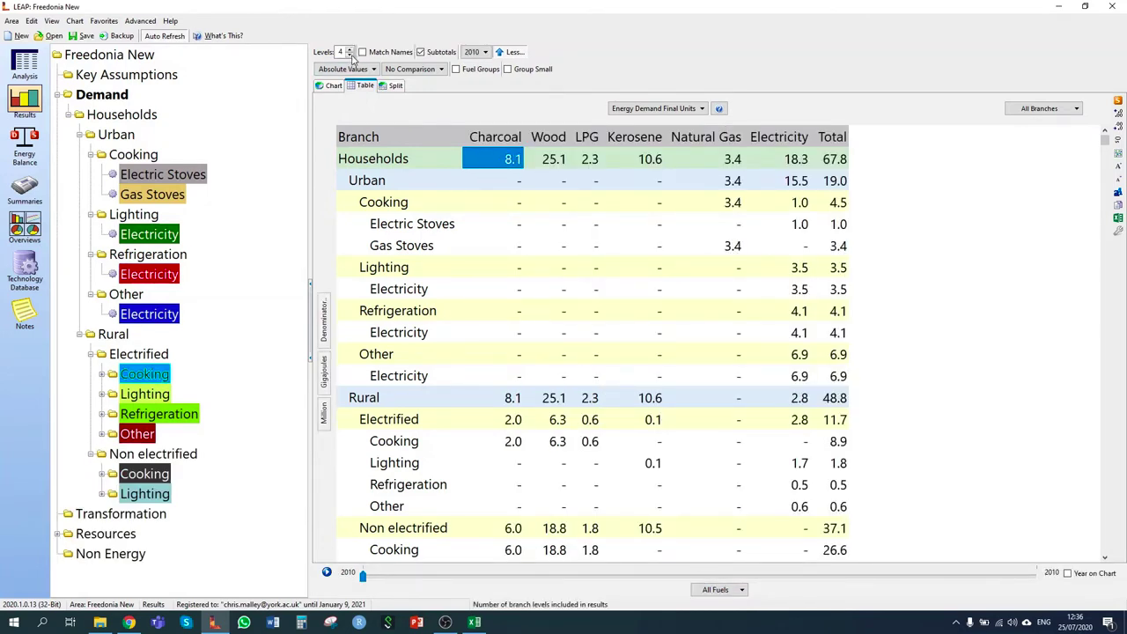
click(349, 54)
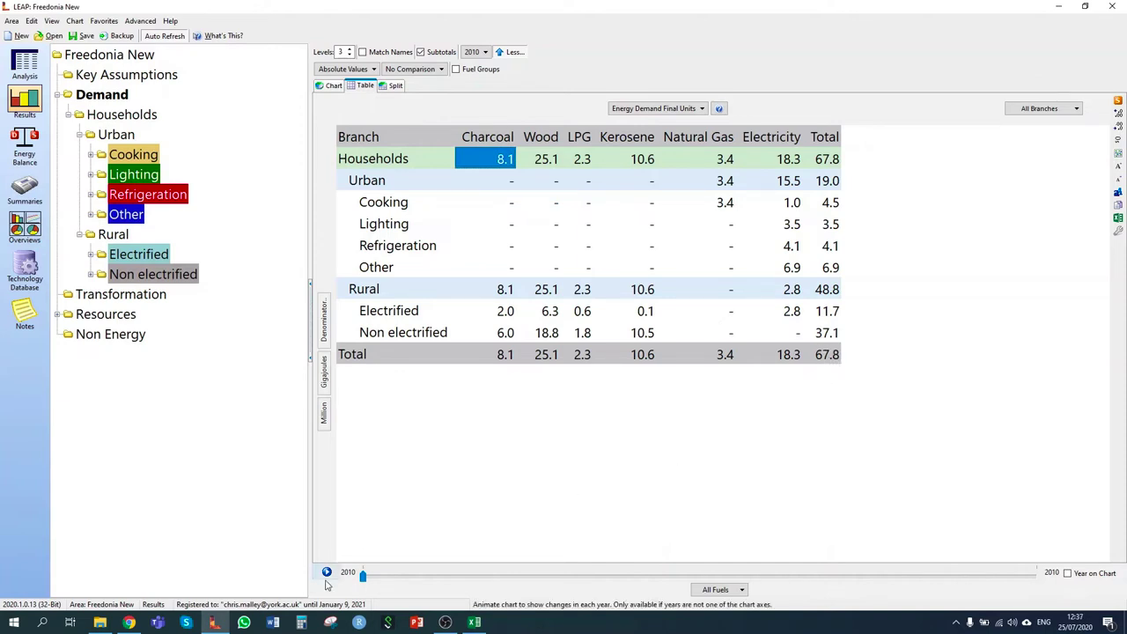
Step: Switch to the training exercise PDF in Chrome to compare its 2010 energy demand table with the calculated results
click(129, 623)
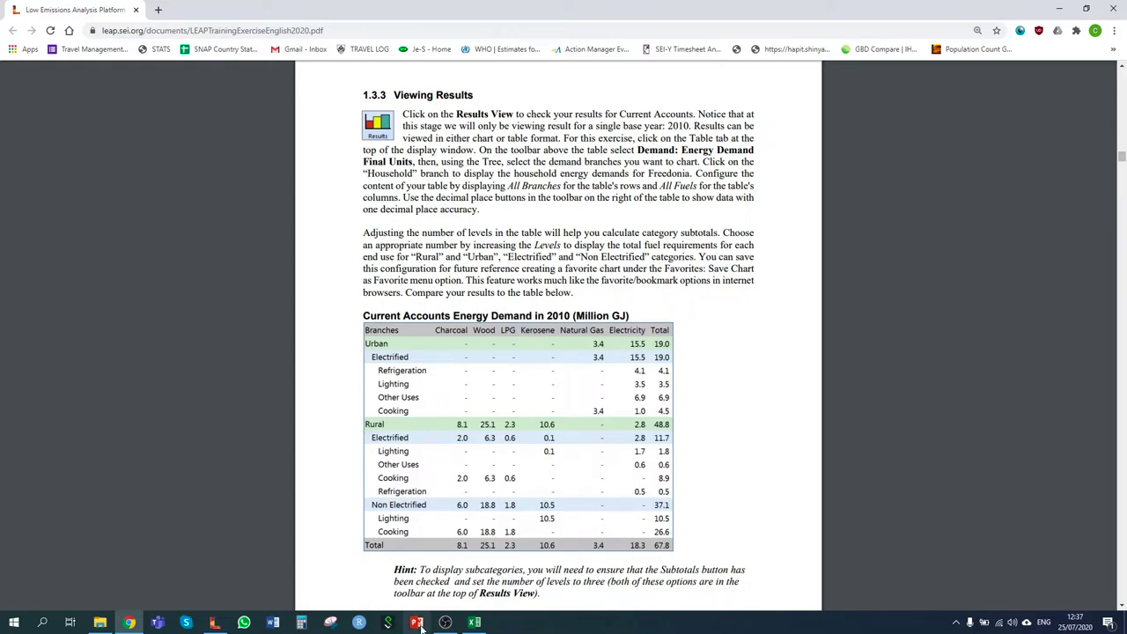
Step: Switch back to LEAP, return to the Analysis view, and add a scenario named Baseline under Current Accounts
click(216, 623)
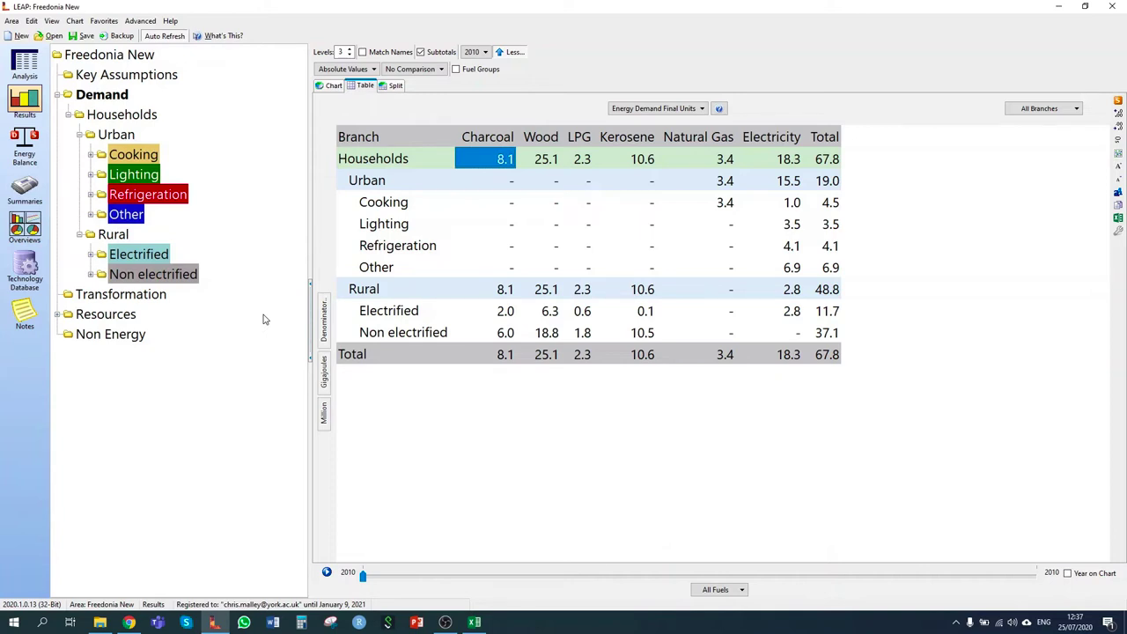
click(18, 60)
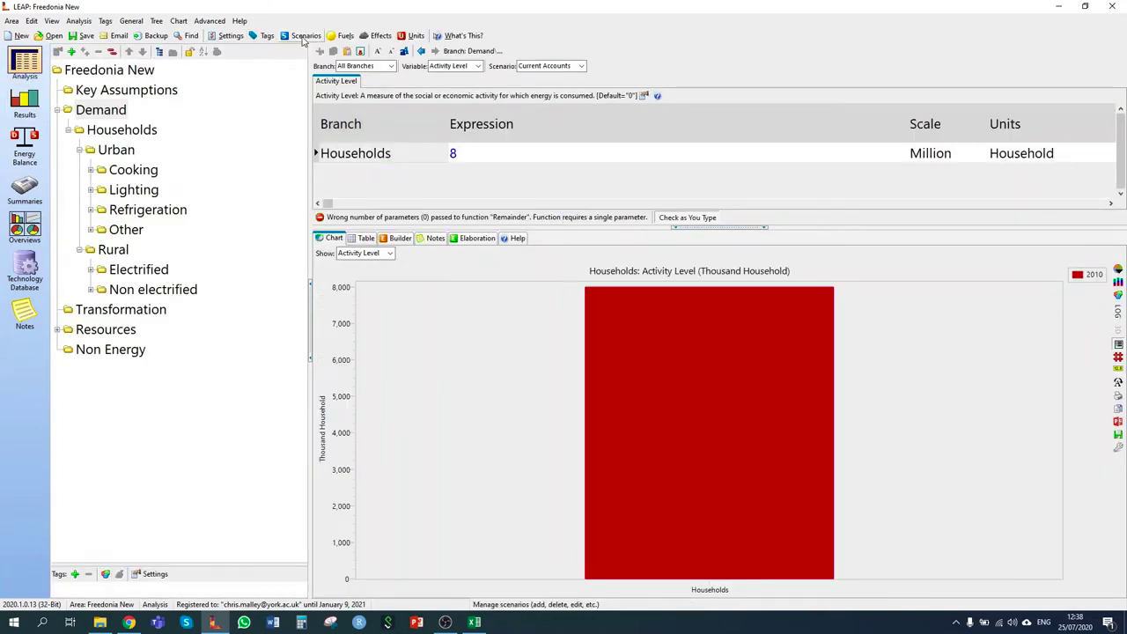
click(304, 39)
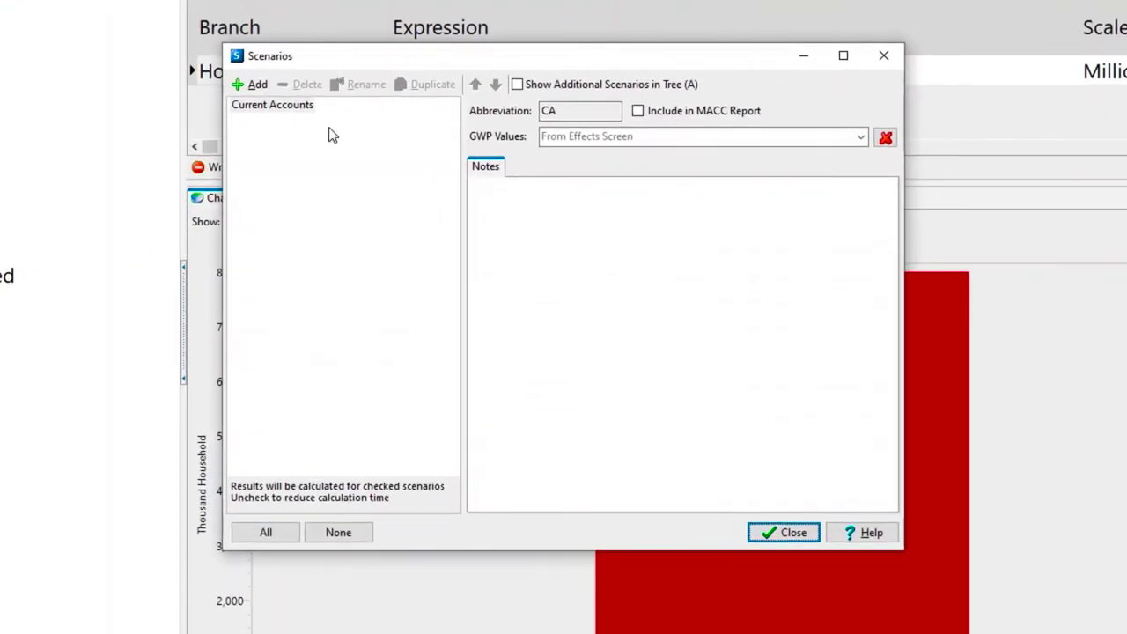
click(290, 106)
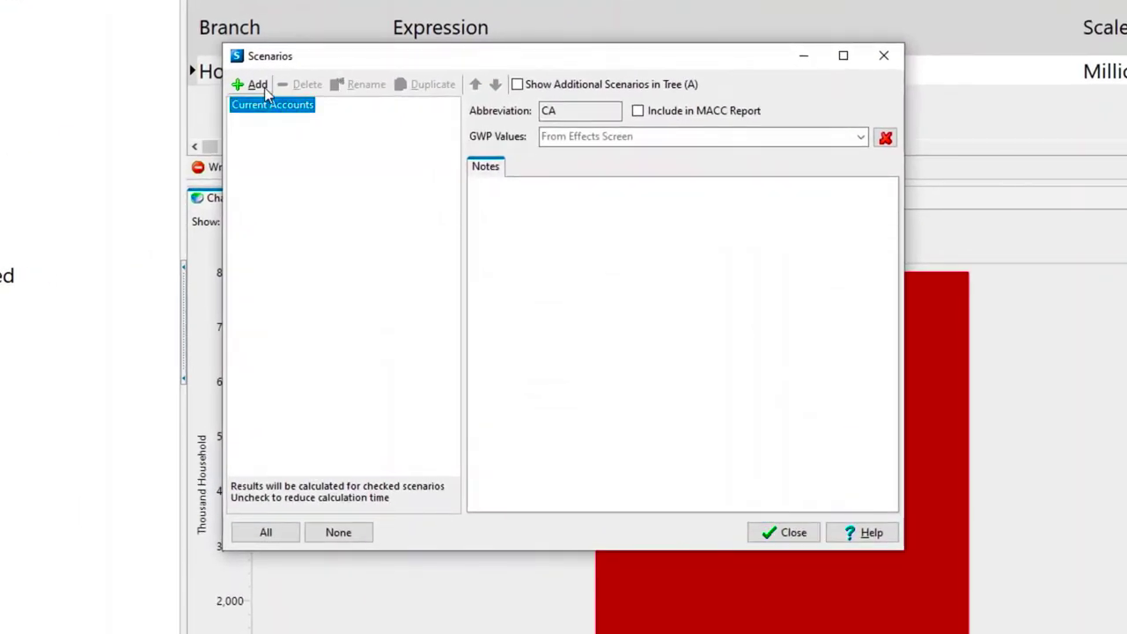
click(256, 85)
text(Baseline)
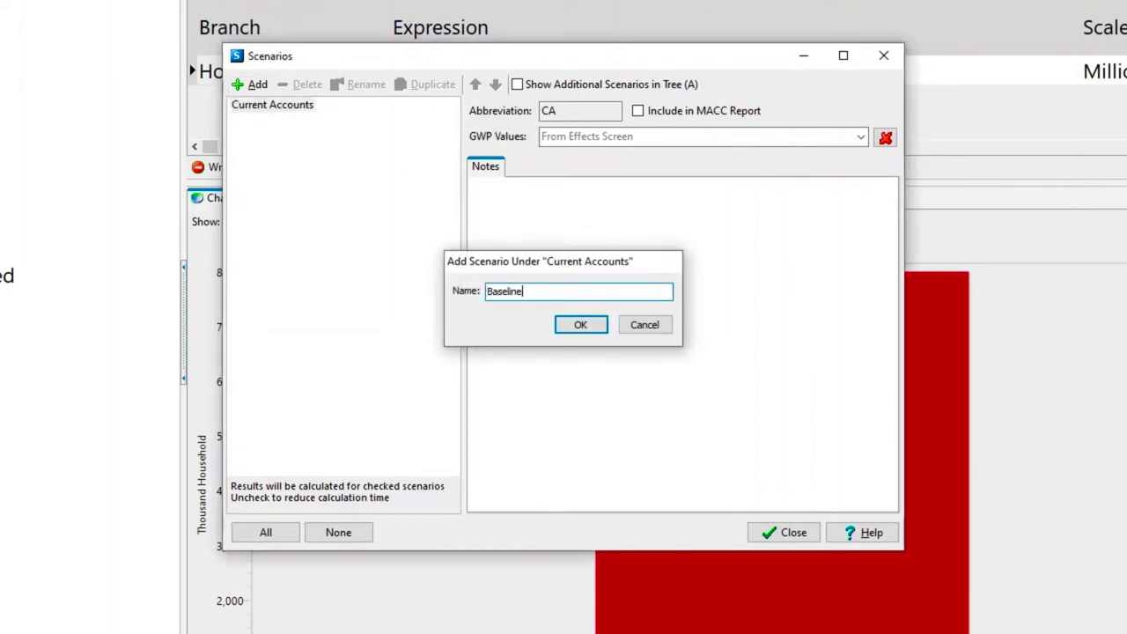
key(Return)
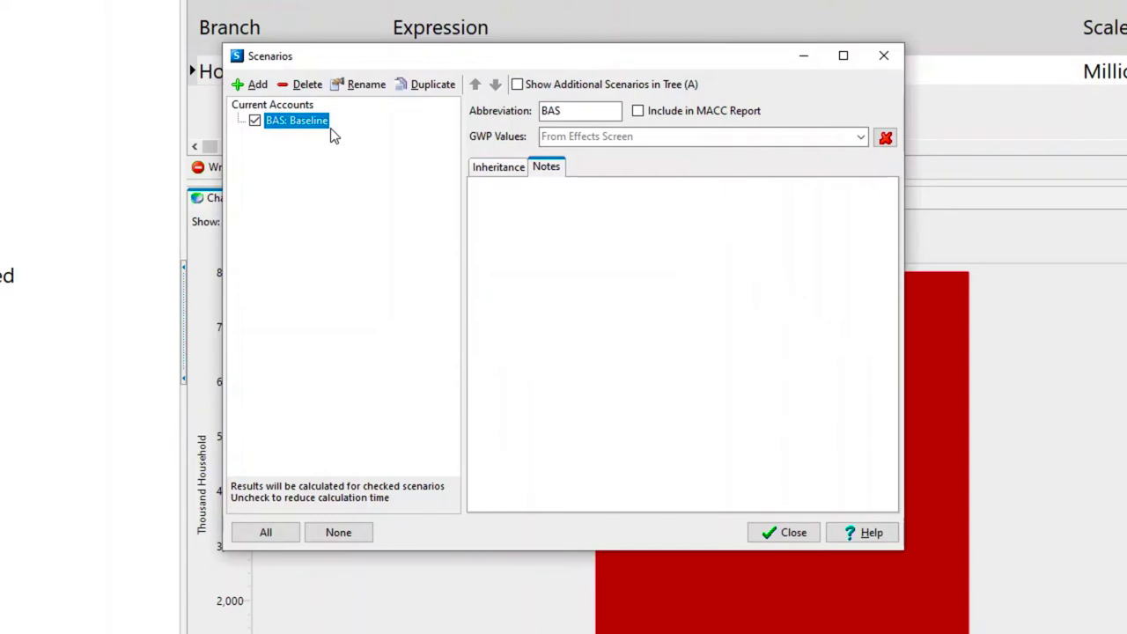
Step: Enter the Baseline scenario note "Business-as-usual development; official GDP and population projections; no new policy measures" and close the scenario manager
click(592, 227)
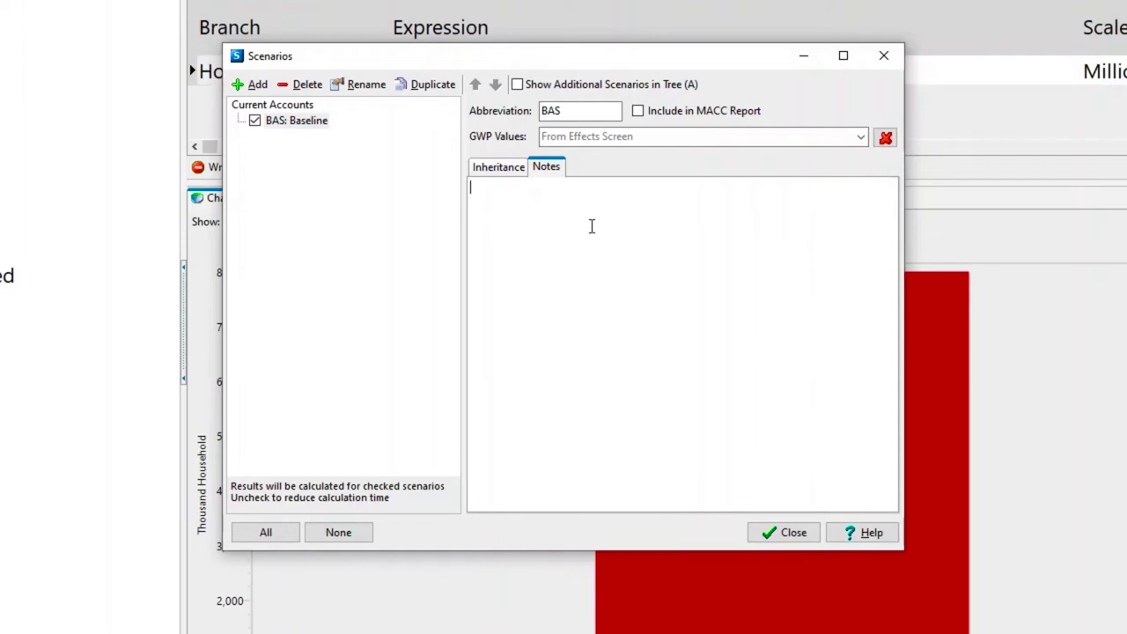
text(Business-as-usual development)
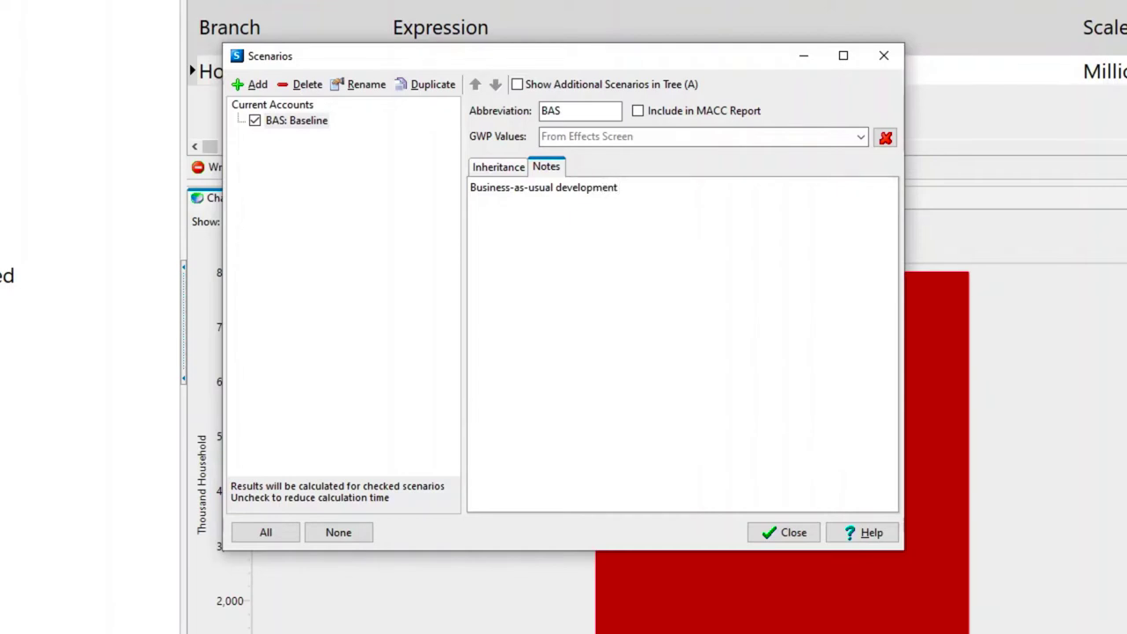
text(; official GDP and population pro)
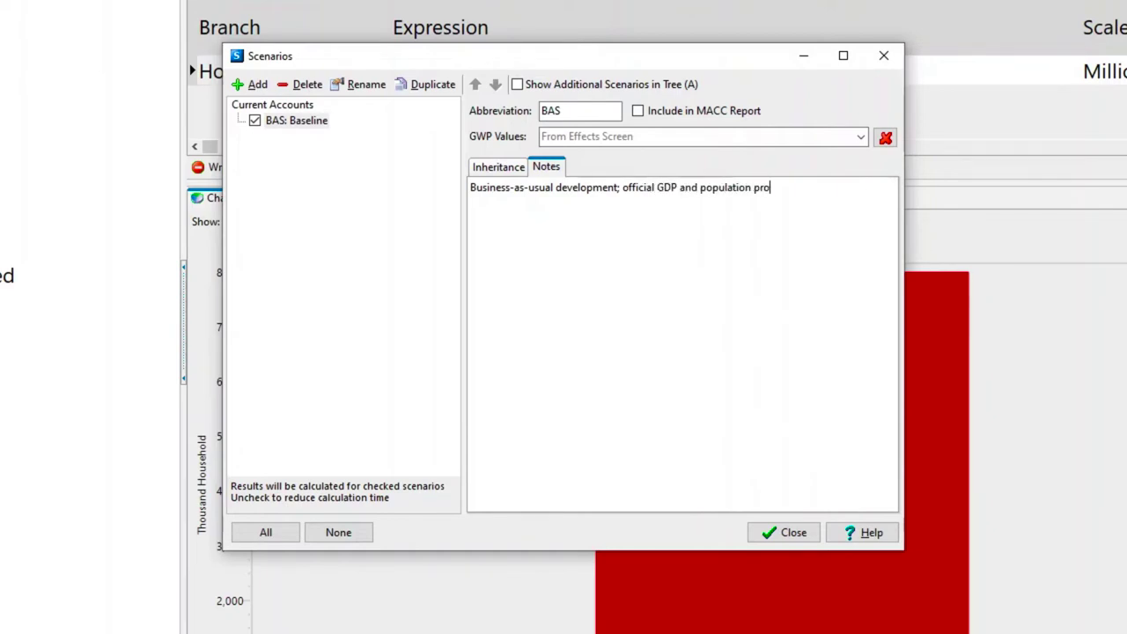
text(jections; no new pol)
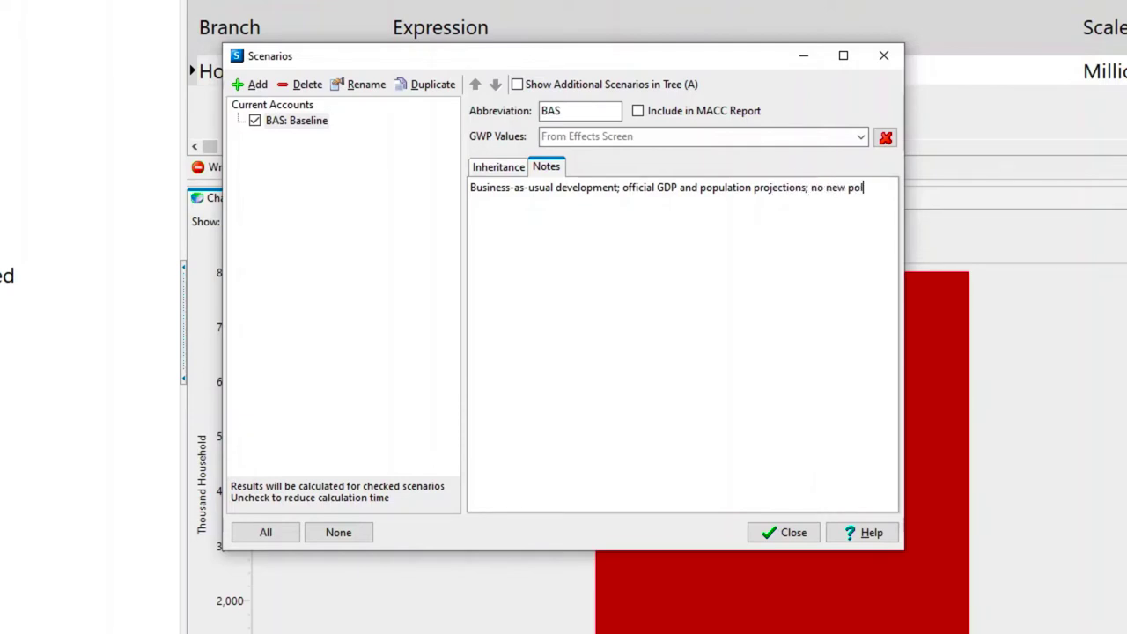
text(icy measures)
click(759, 537)
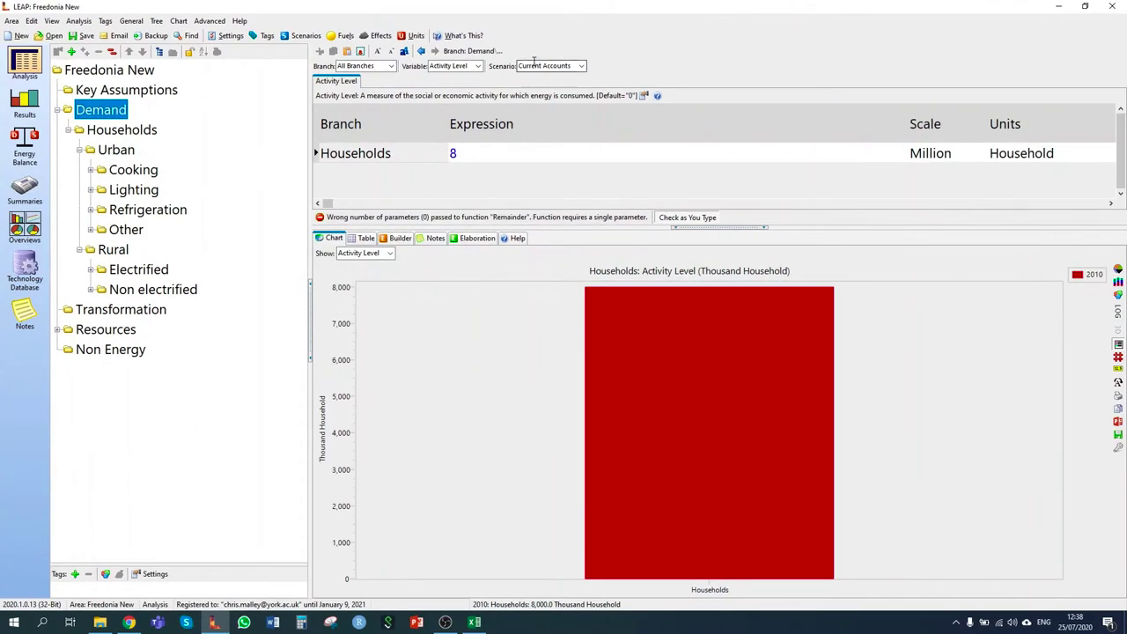
Step: Select the Baseline scenario for editing and set the Households activity level expression to Growth(3%)
click(533, 64)
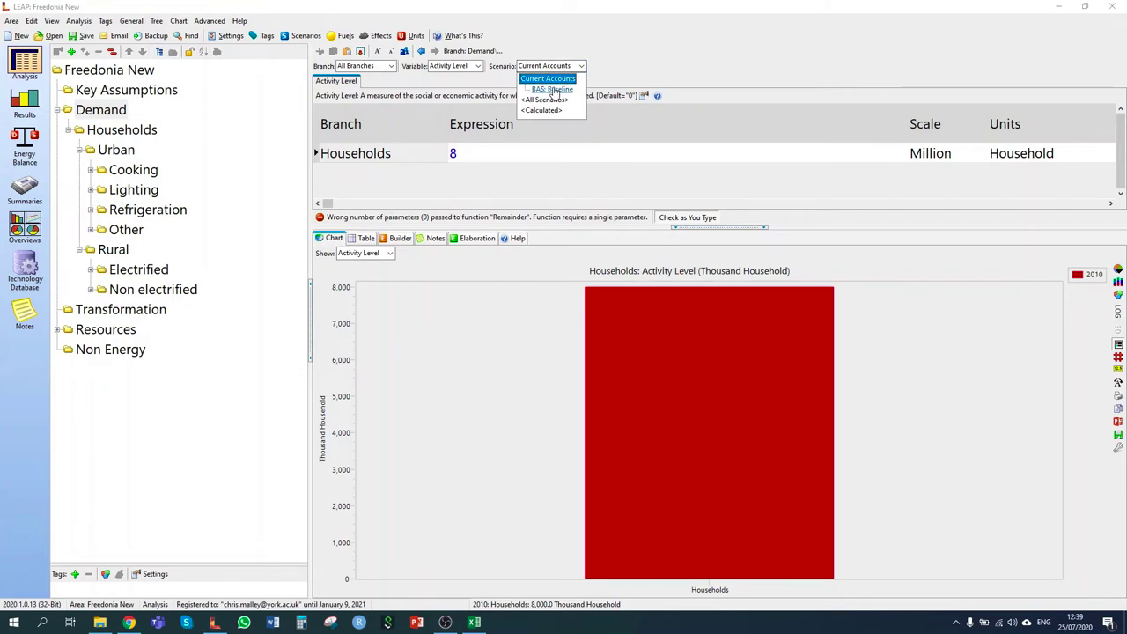
click(552, 91)
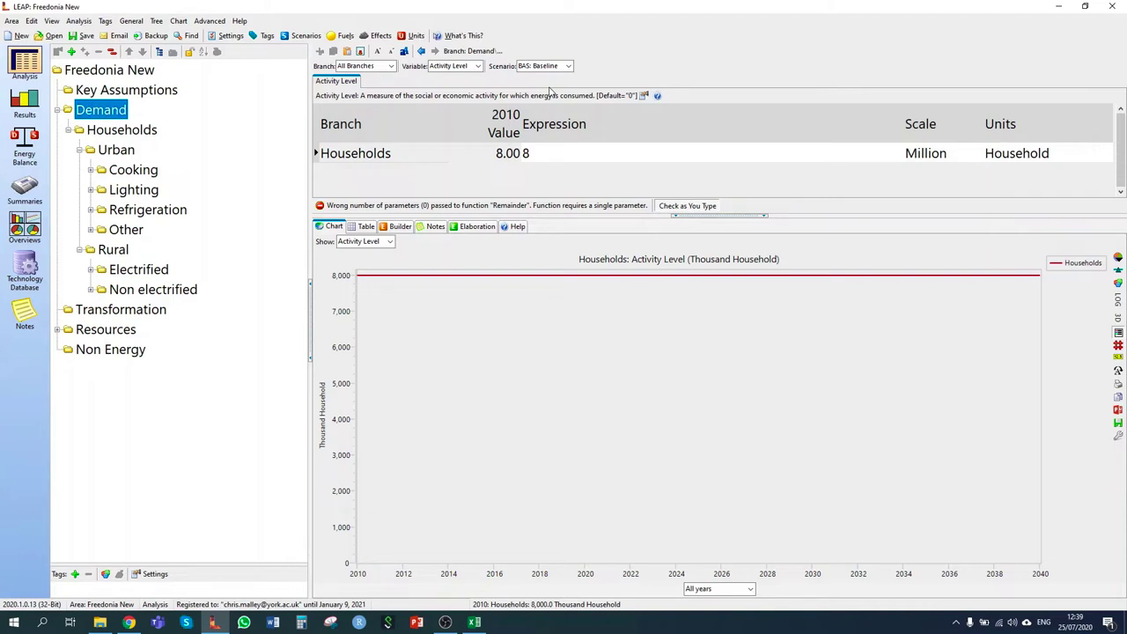
click(534, 152)
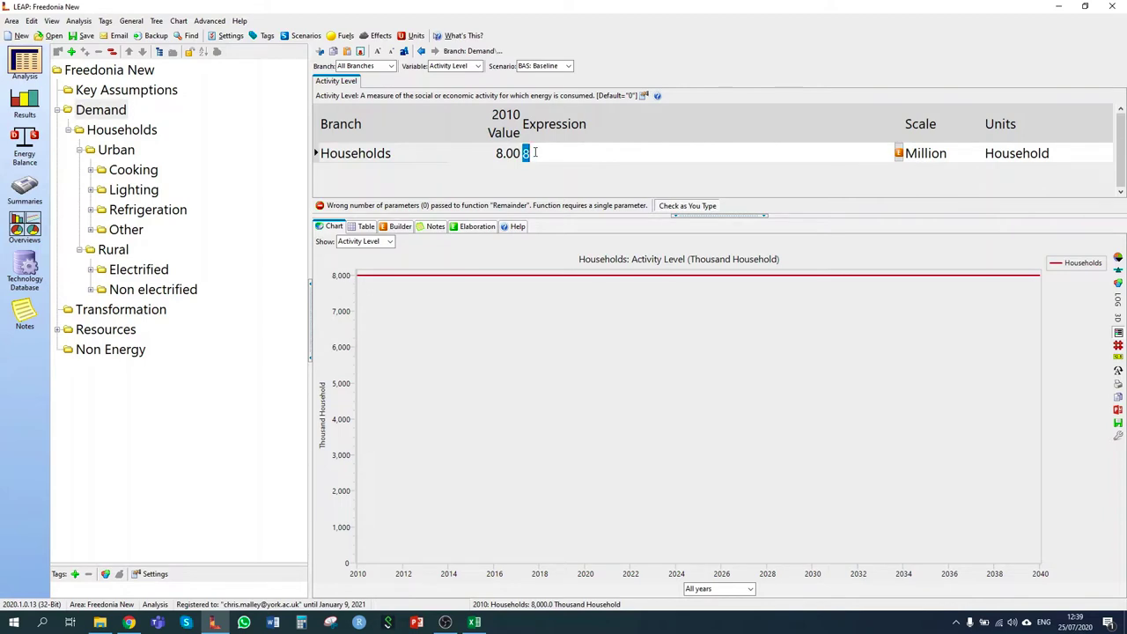
text(Growth)
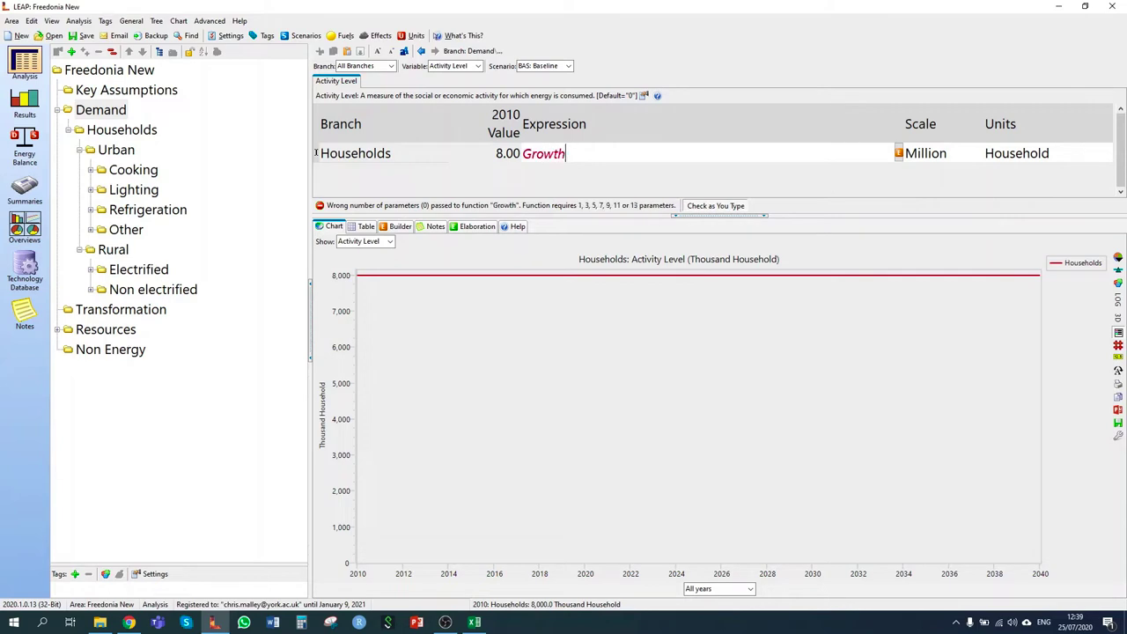
text((3%))
key(Tab)
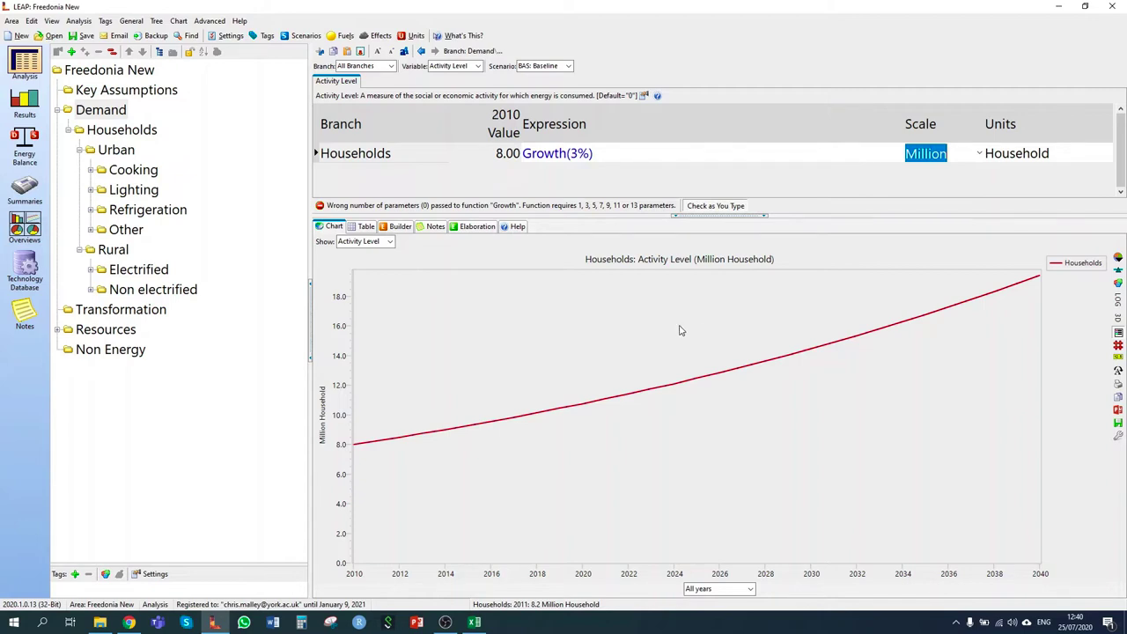
Step: Set the Urban share of Households in the Baseline scenario to Interp(2040, 45)
click(121, 133)
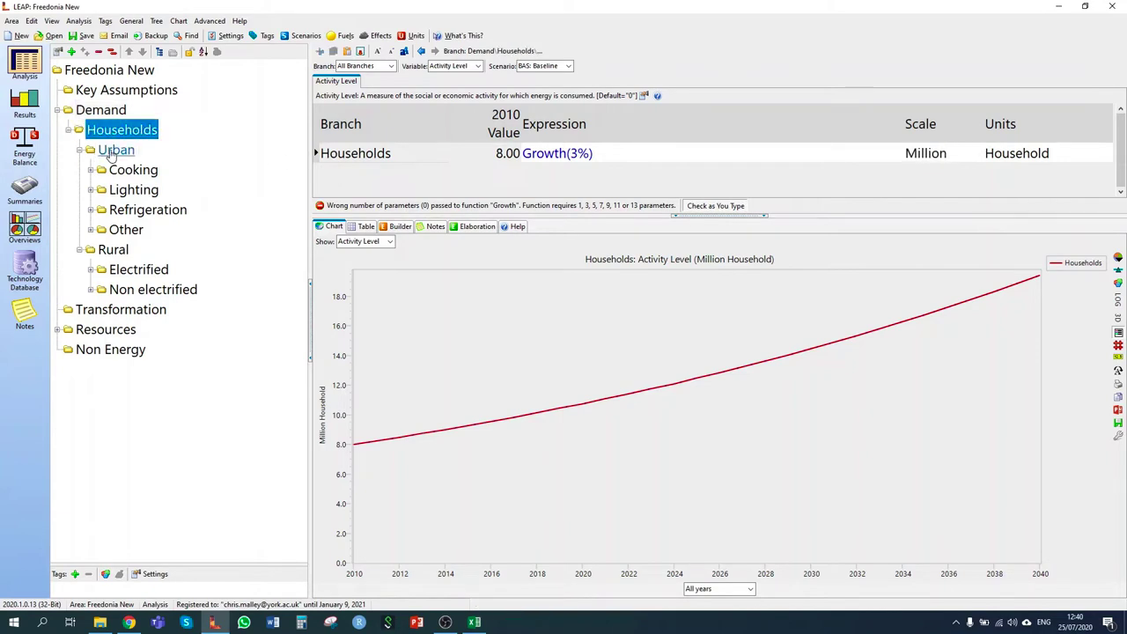
click(112, 151)
click(122, 130)
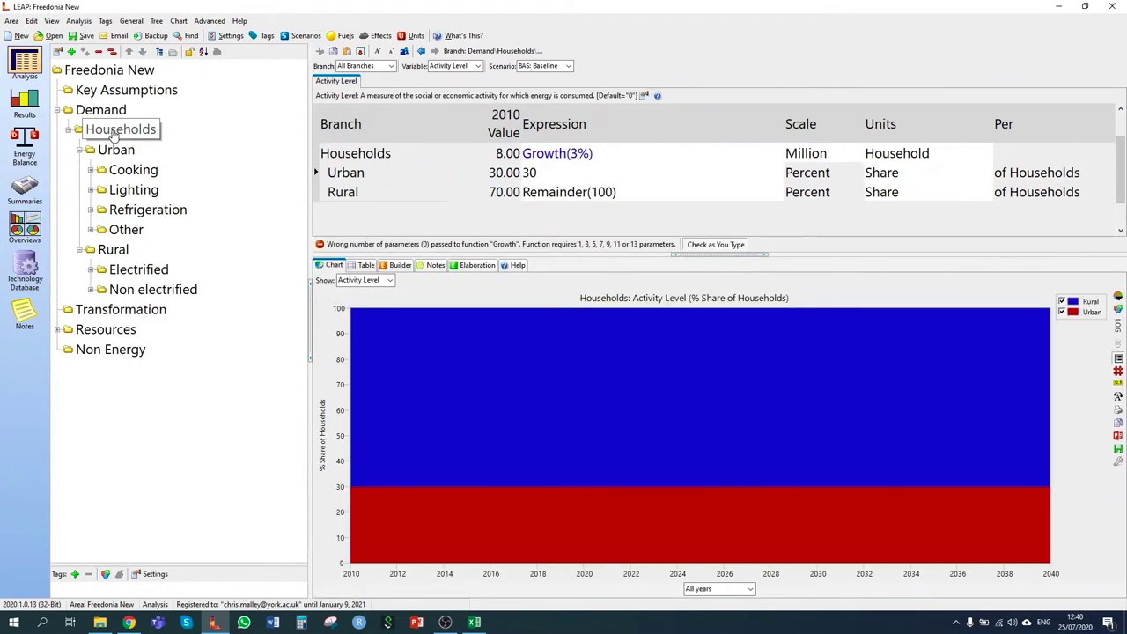
click(548, 173)
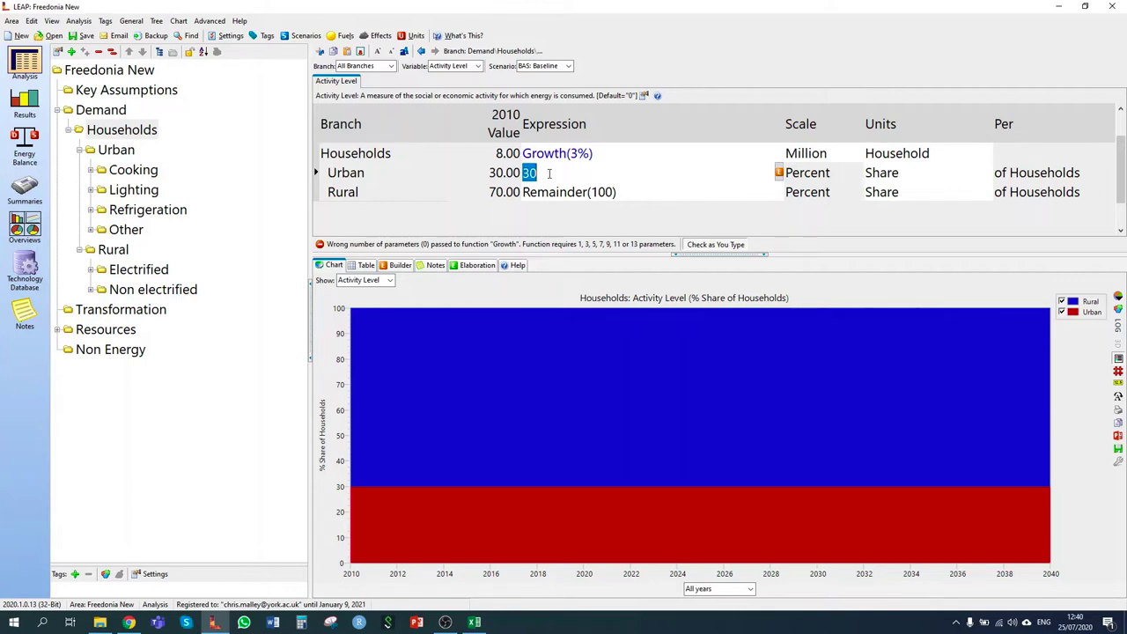
text(Interp()
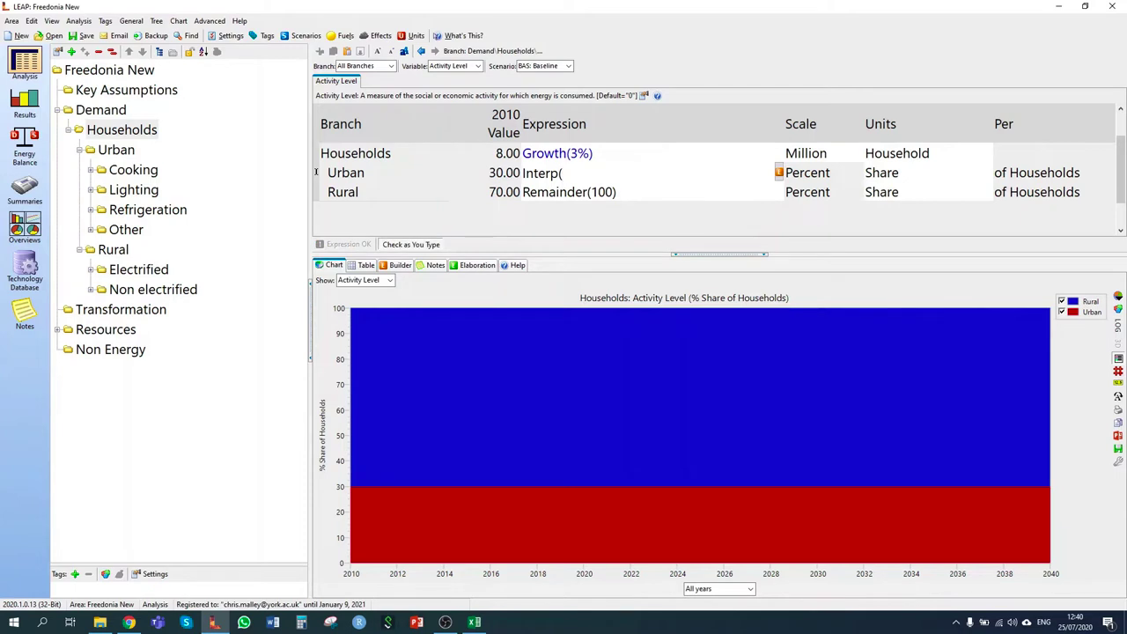
text(2040,)
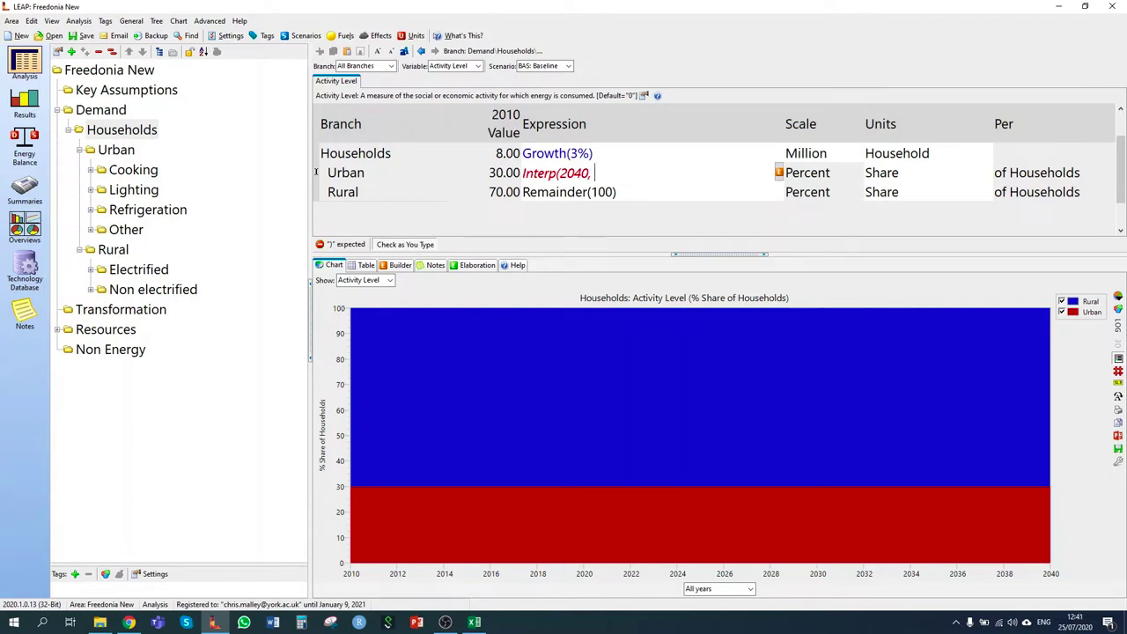
text(45))
key(Return)
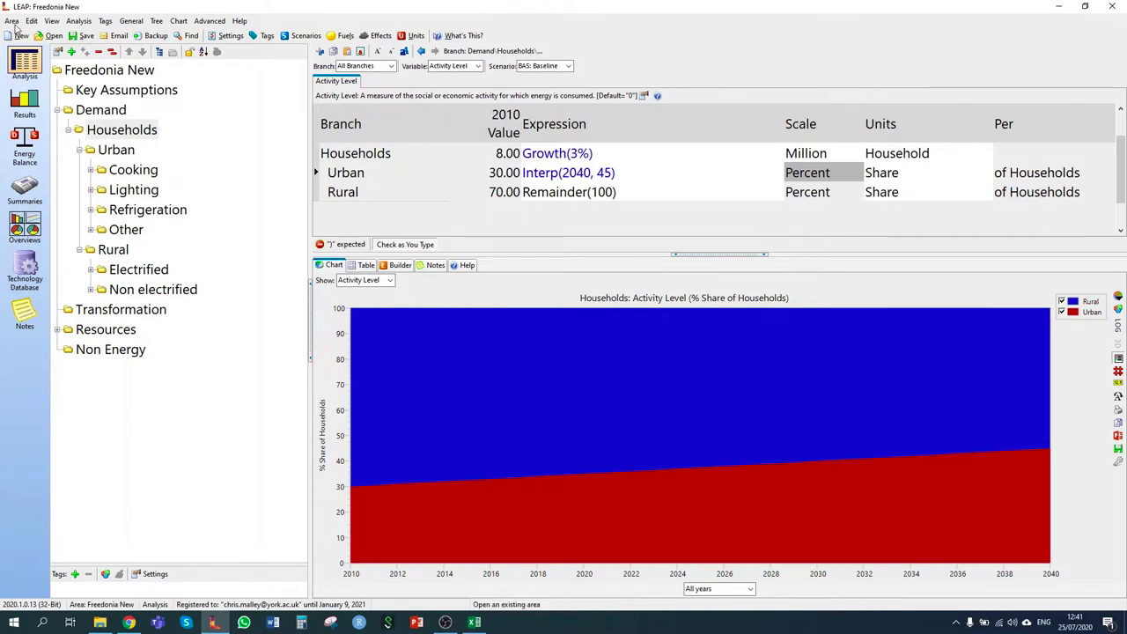
Step: Set the activity share of Electric Stoves under Urban Cooking to Interp(2040, 55)
click(116, 149)
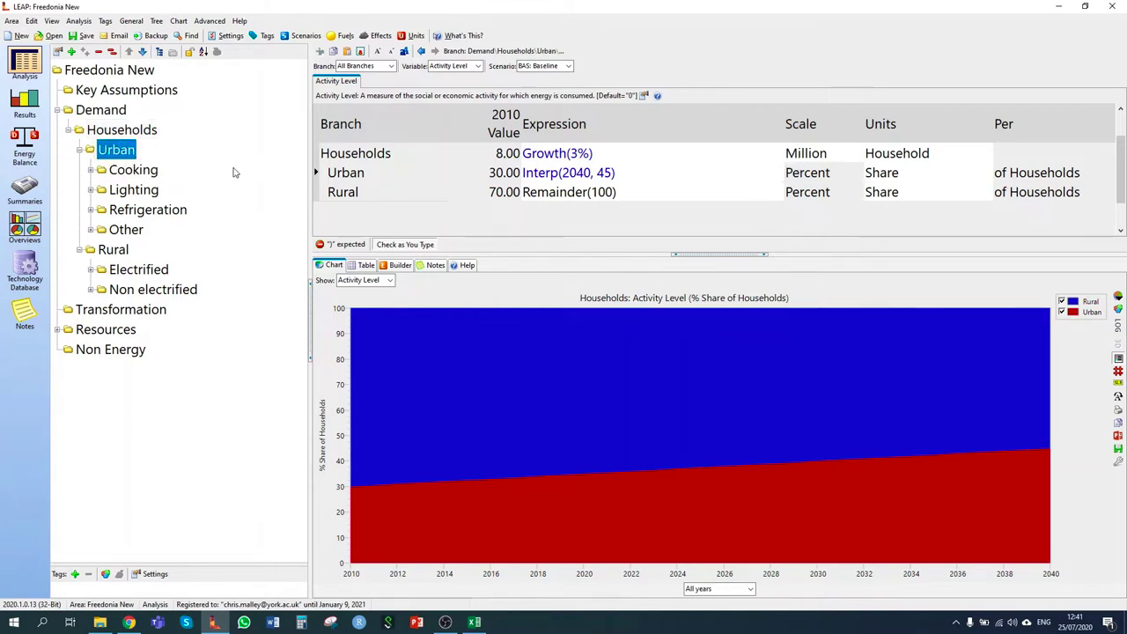
click(132, 170)
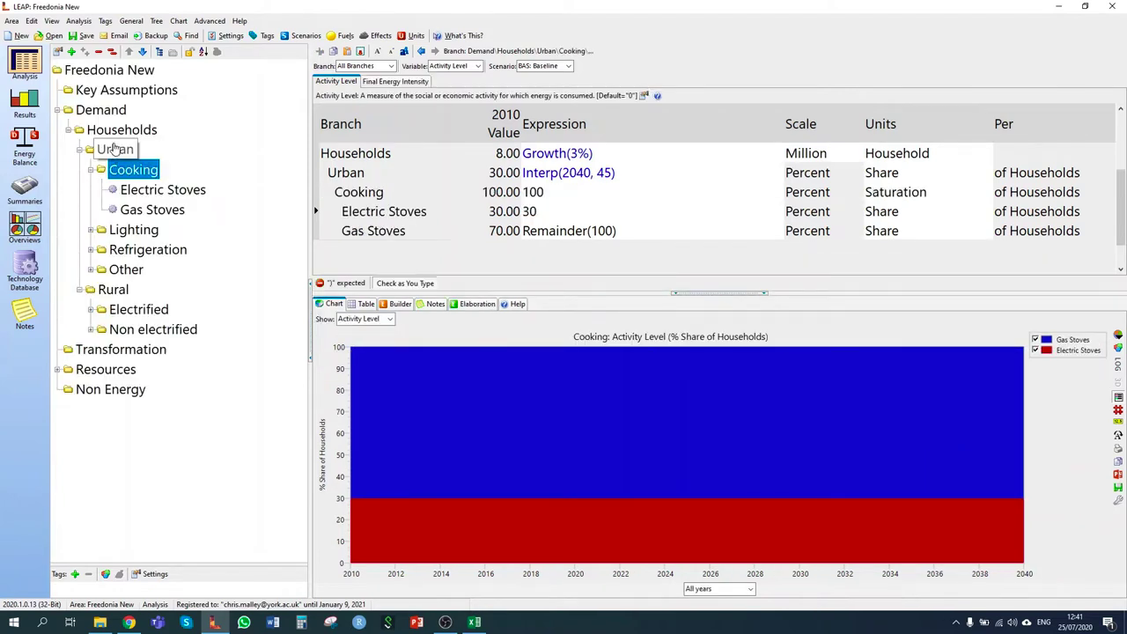
click(115, 149)
click(90, 170)
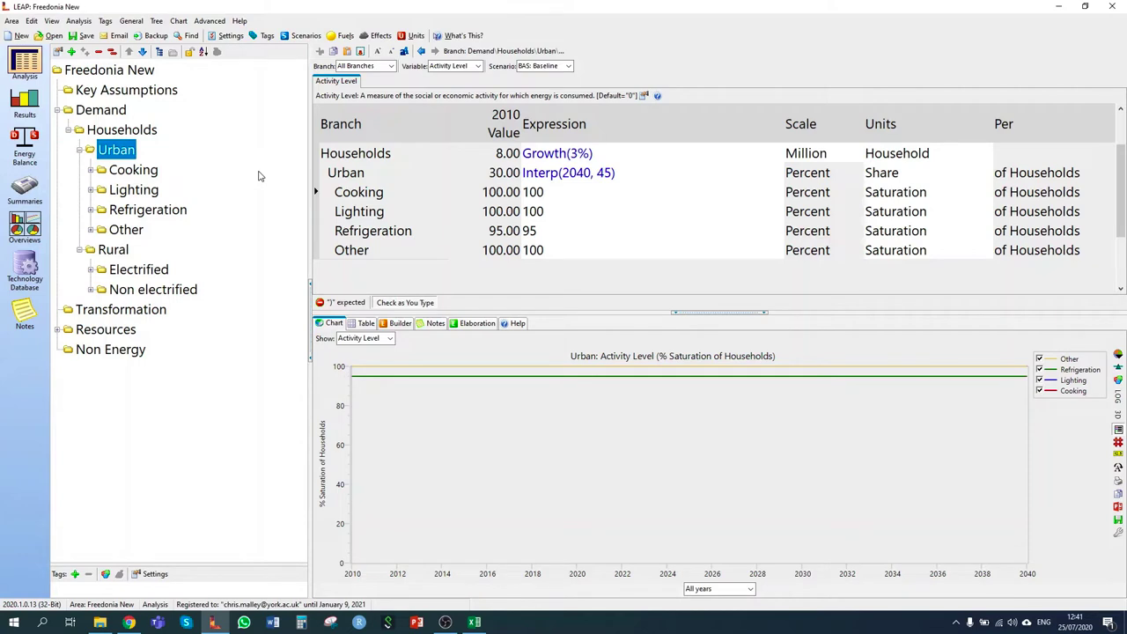
click(132, 170)
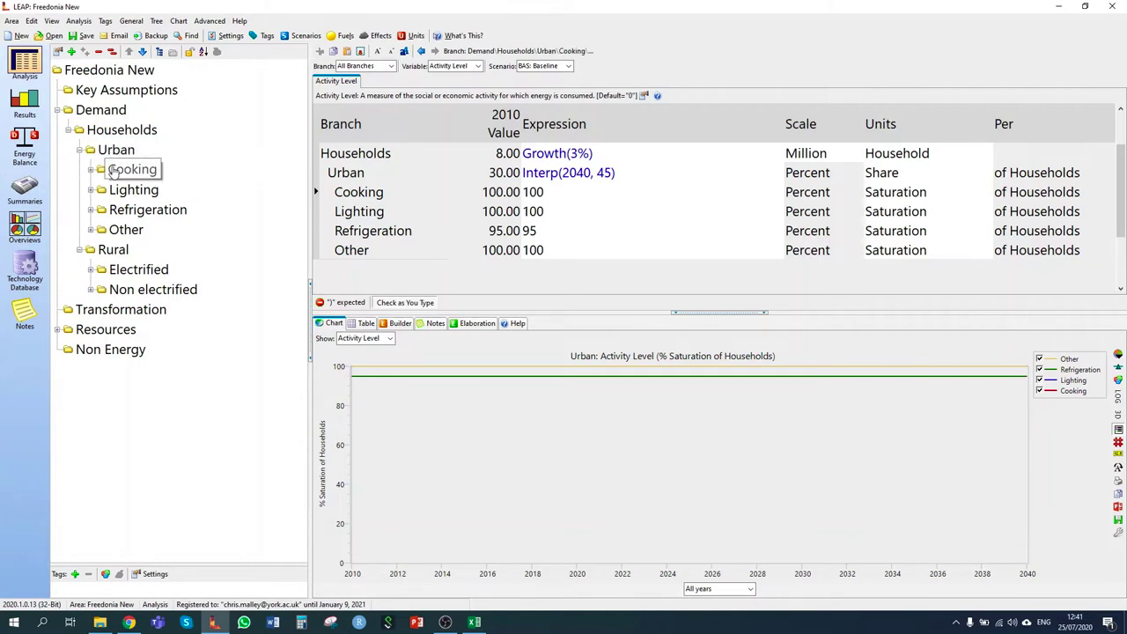
click(534, 211)
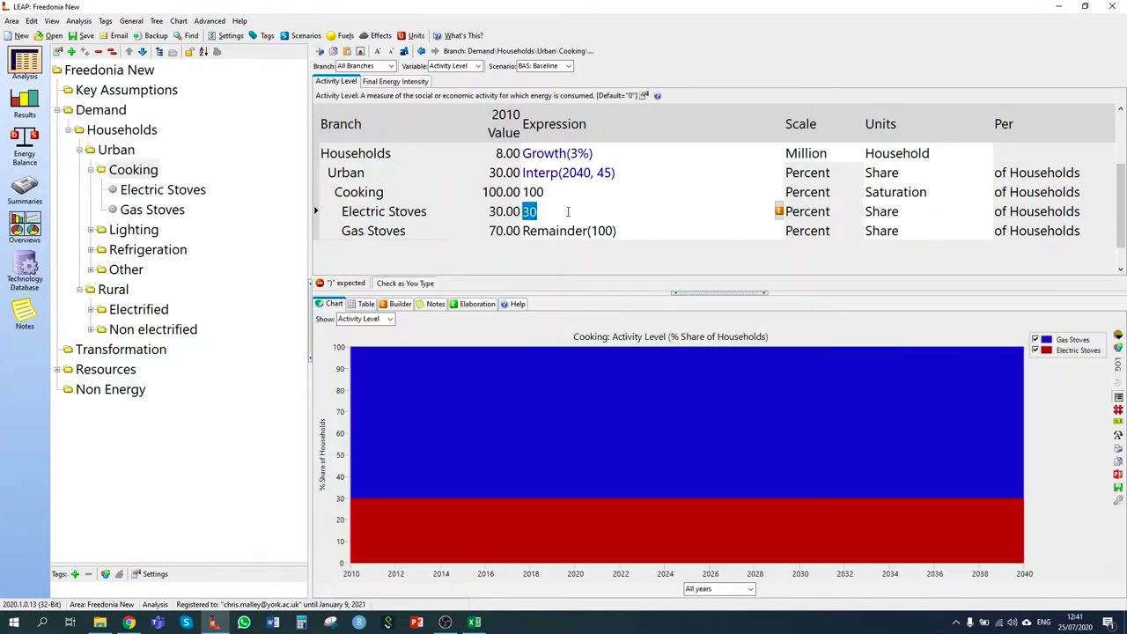
text(Interp()
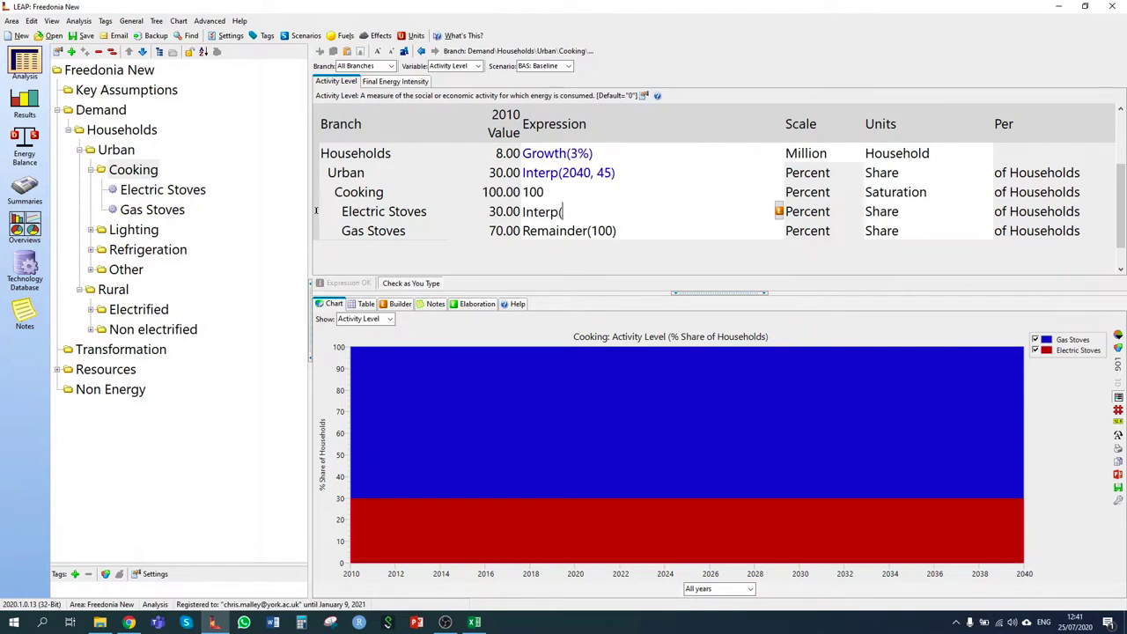
text(2040, 5)
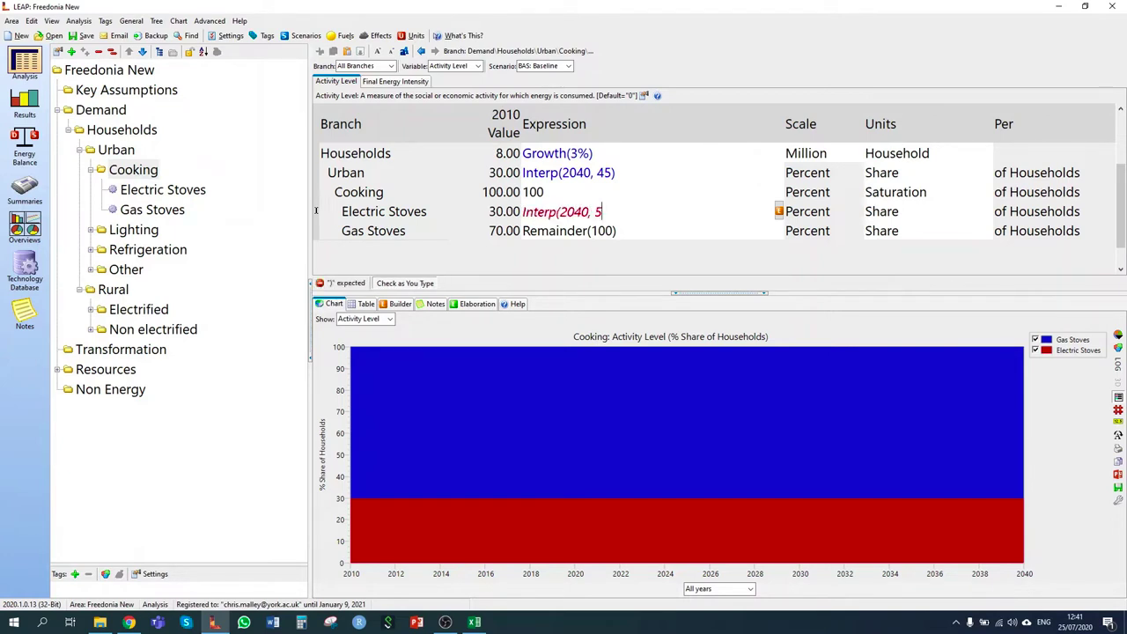
text(5))
key(Return)
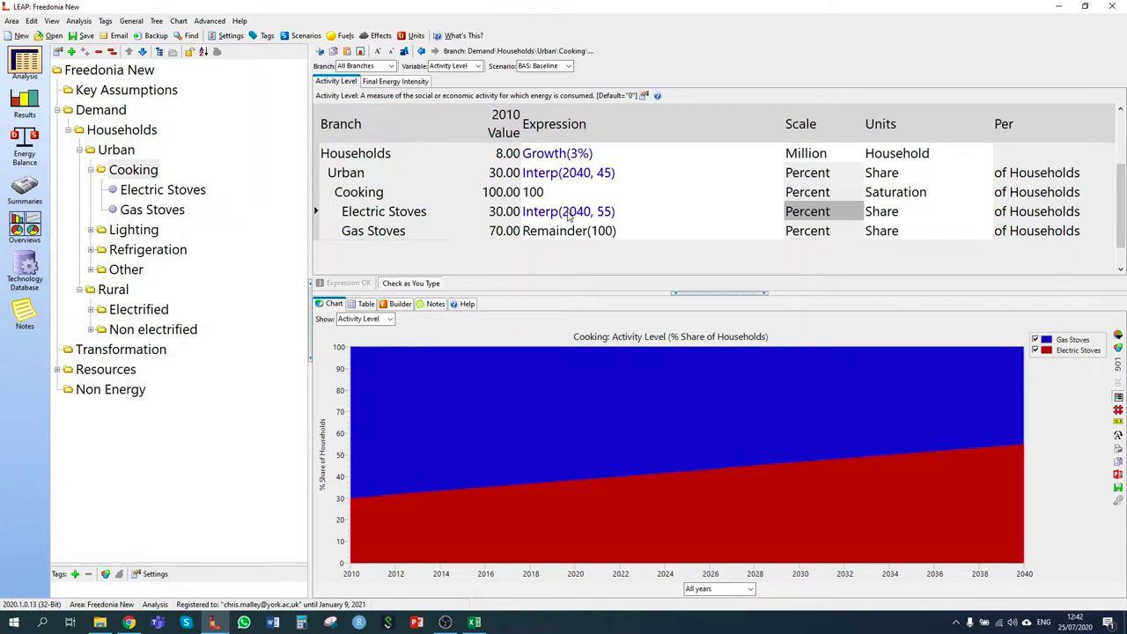
Step: Set the final energy intensity of the urban Electric Stoves to Growth(-0.5%)
click(396, 81)
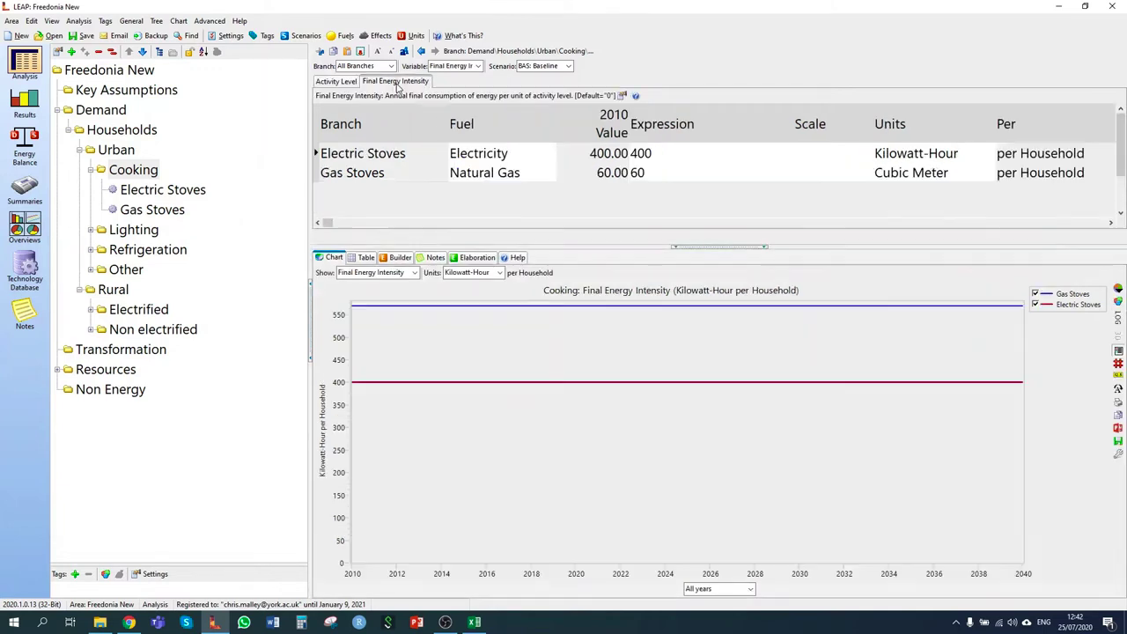
click(658, 152)
text(Growth)
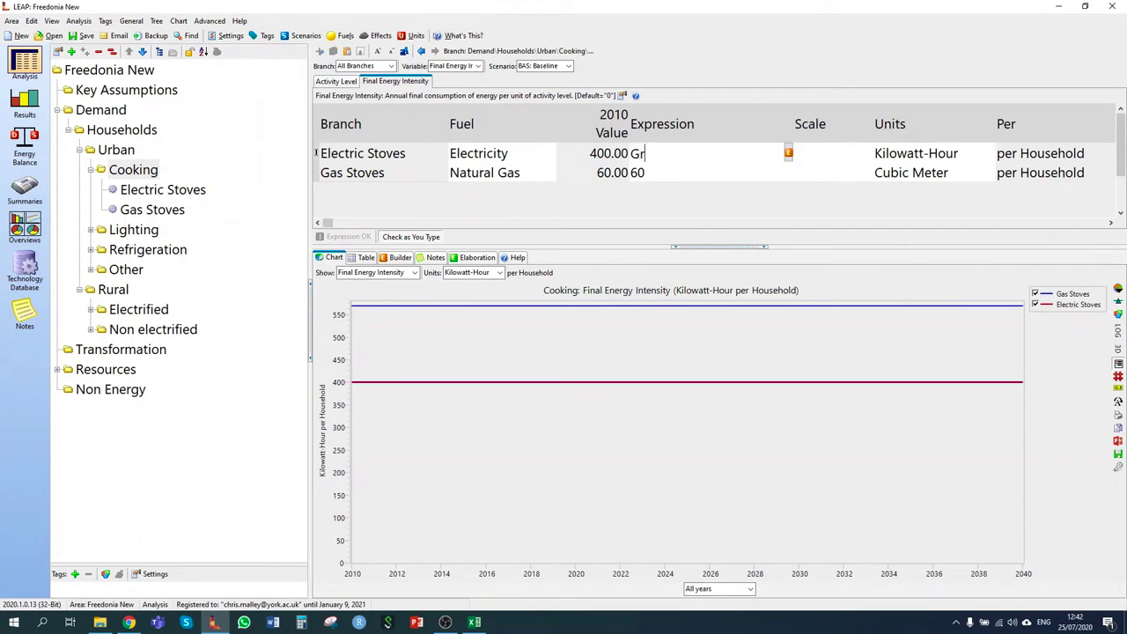
text(()
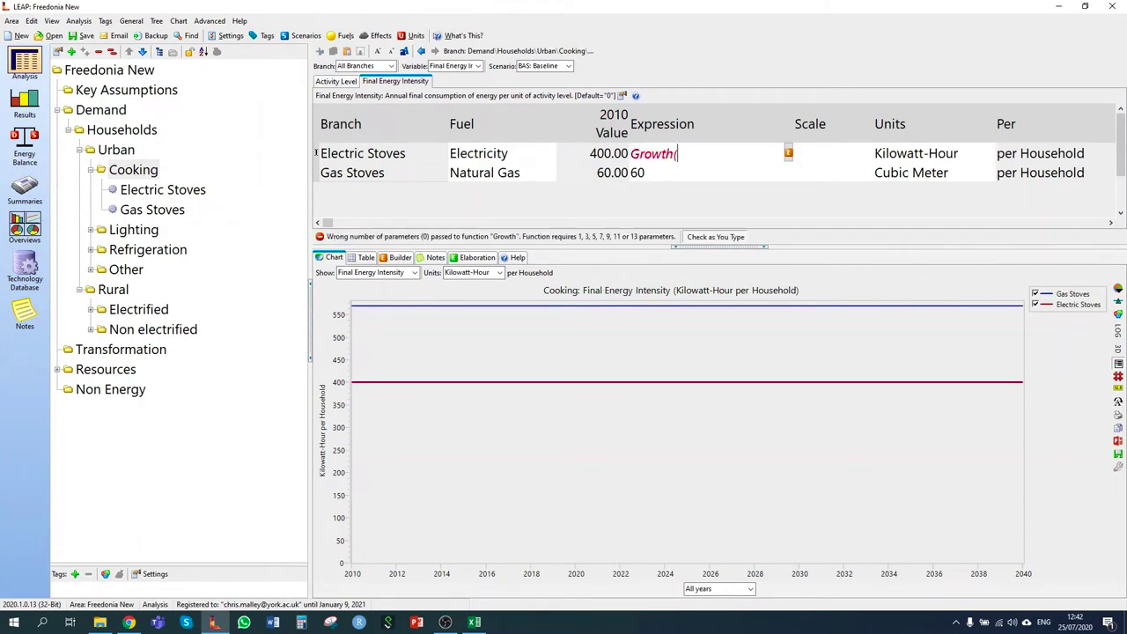
text(-0.5%))
key(Return)
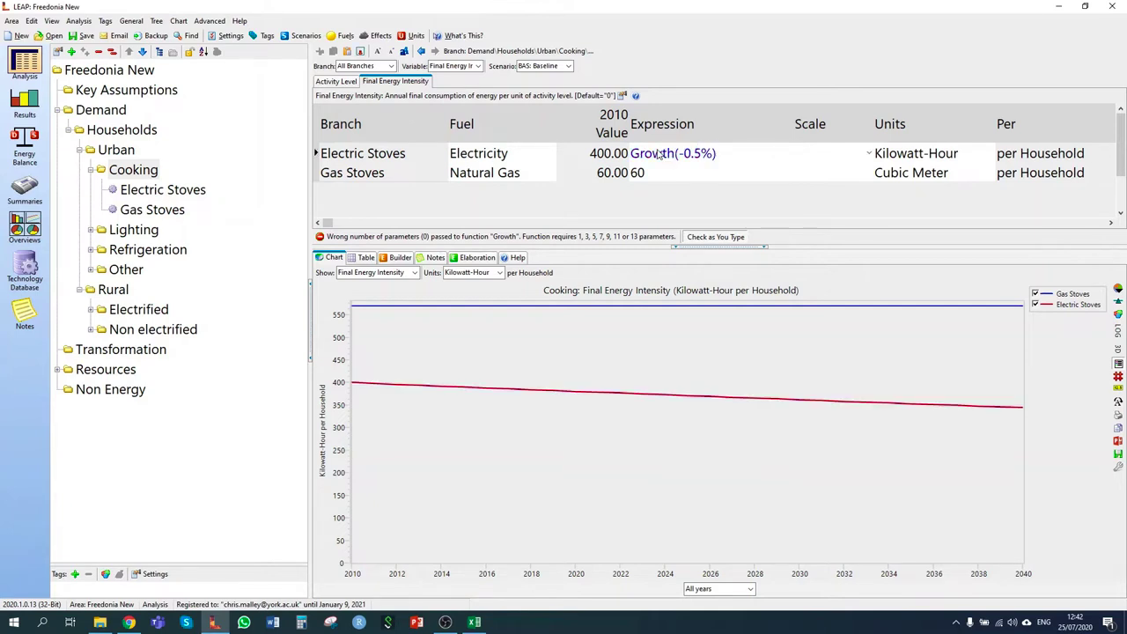
Step: Set the final energy intensity of the urban Gas Stoves to Growth(-0.5%)
click(660, 172)
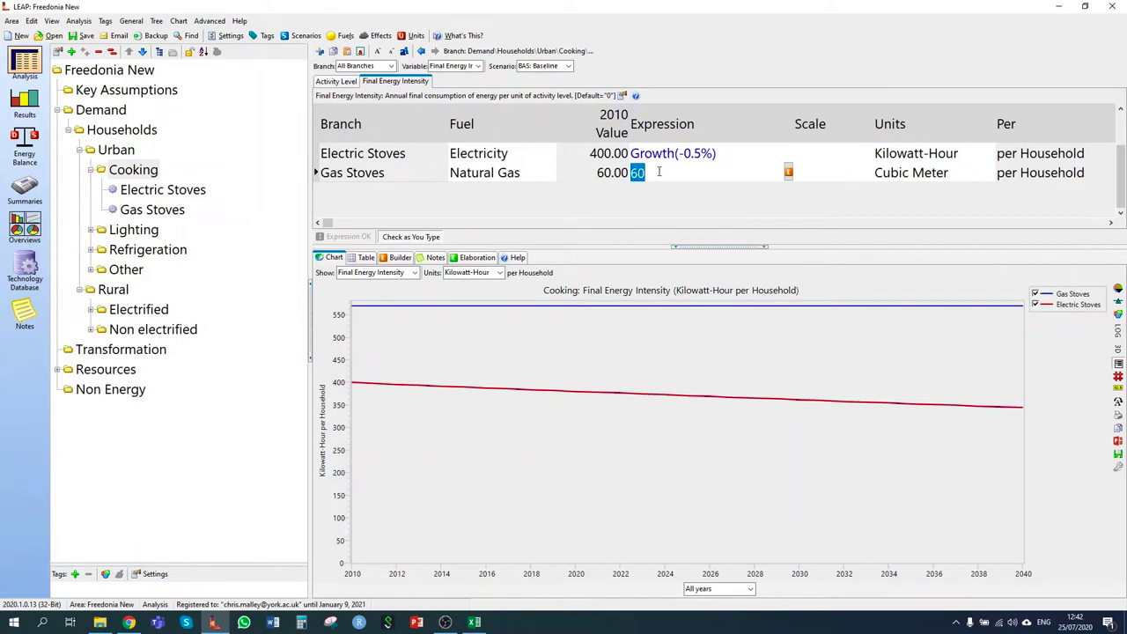
text(Growth(-0)
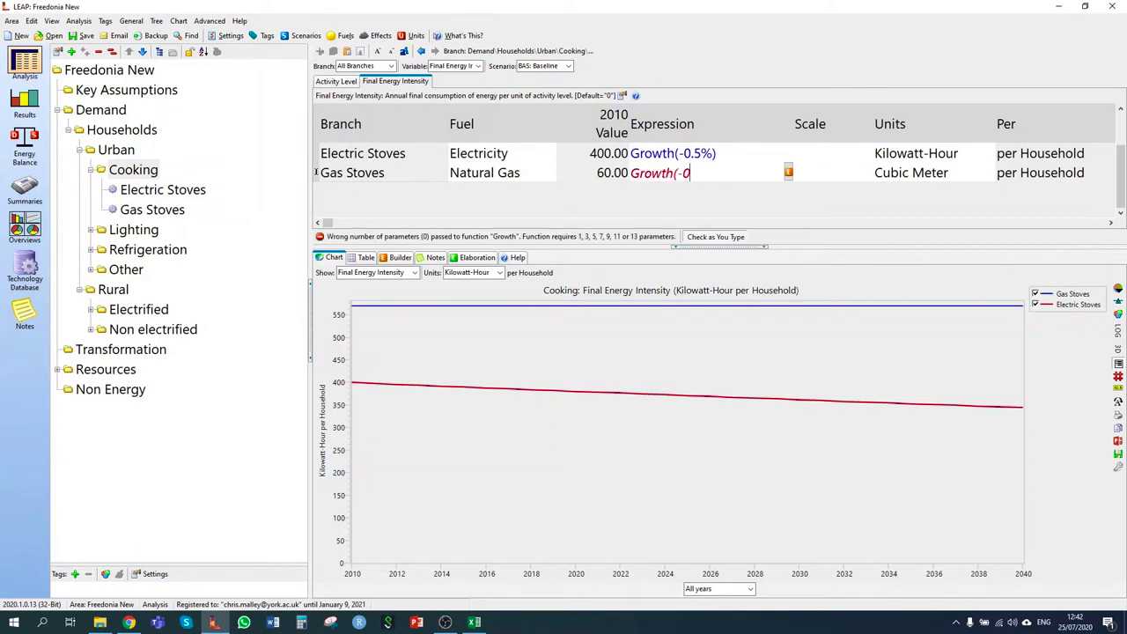
text(.5%))
key(Return)
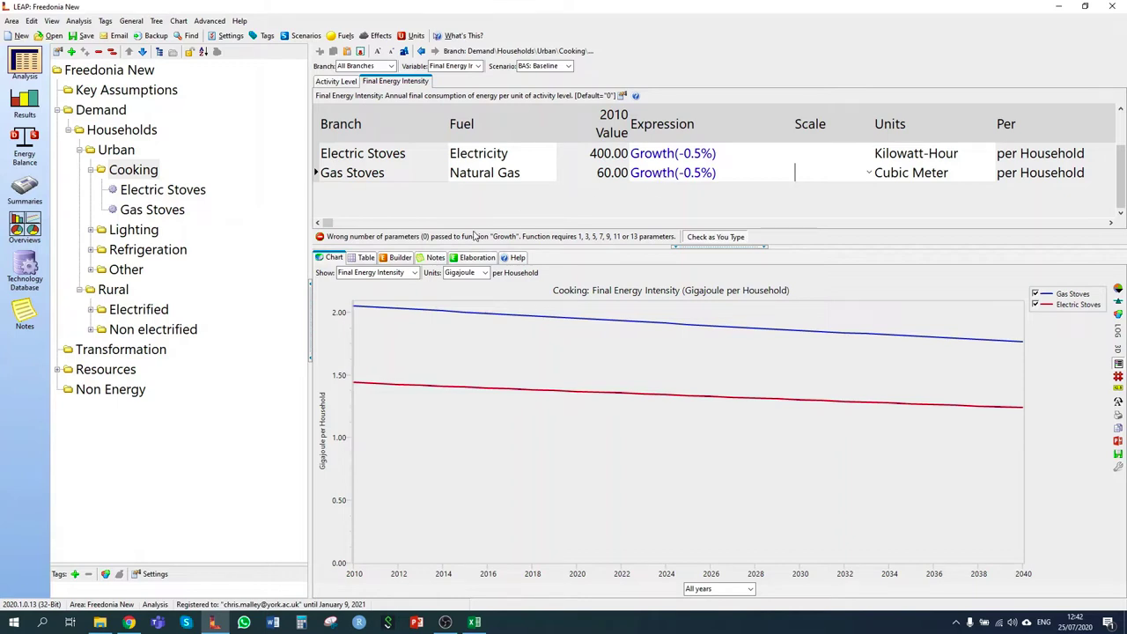
Step: Set the final energy intensity of Electricity under Urban Refrigeration to Interp(2040, 600)
click(158, 249)
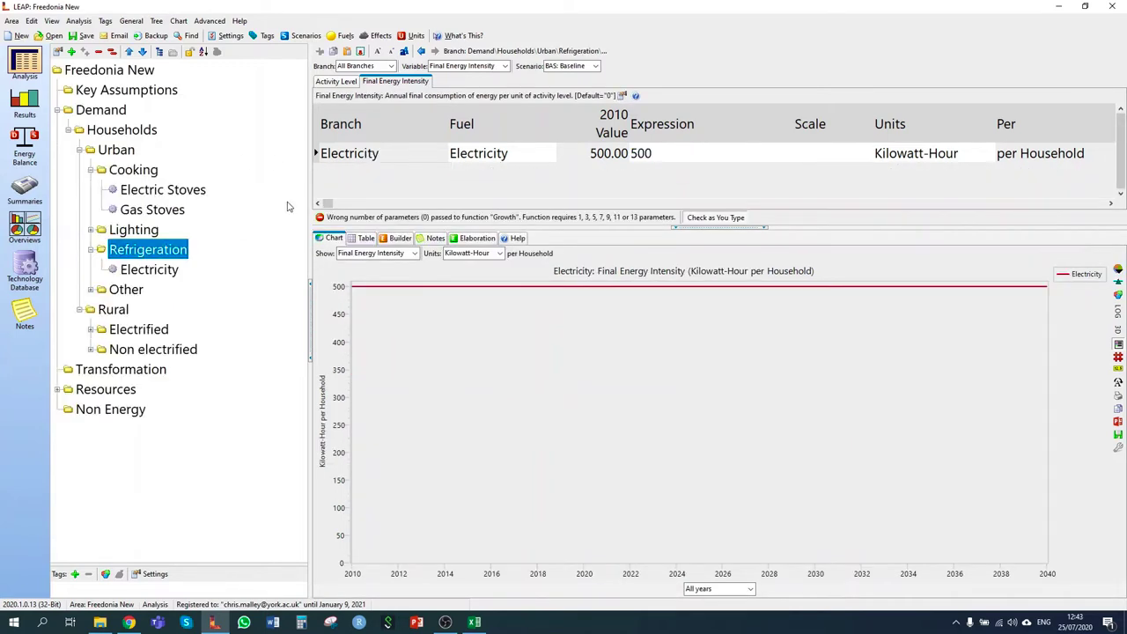
click(353, 82)
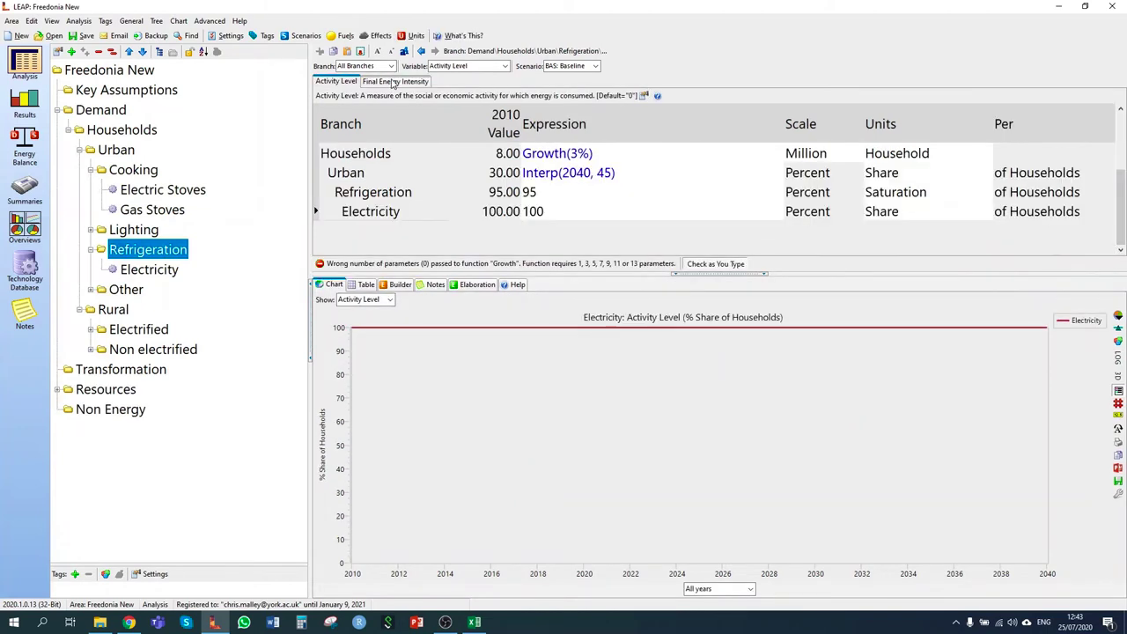
click(394, 81)
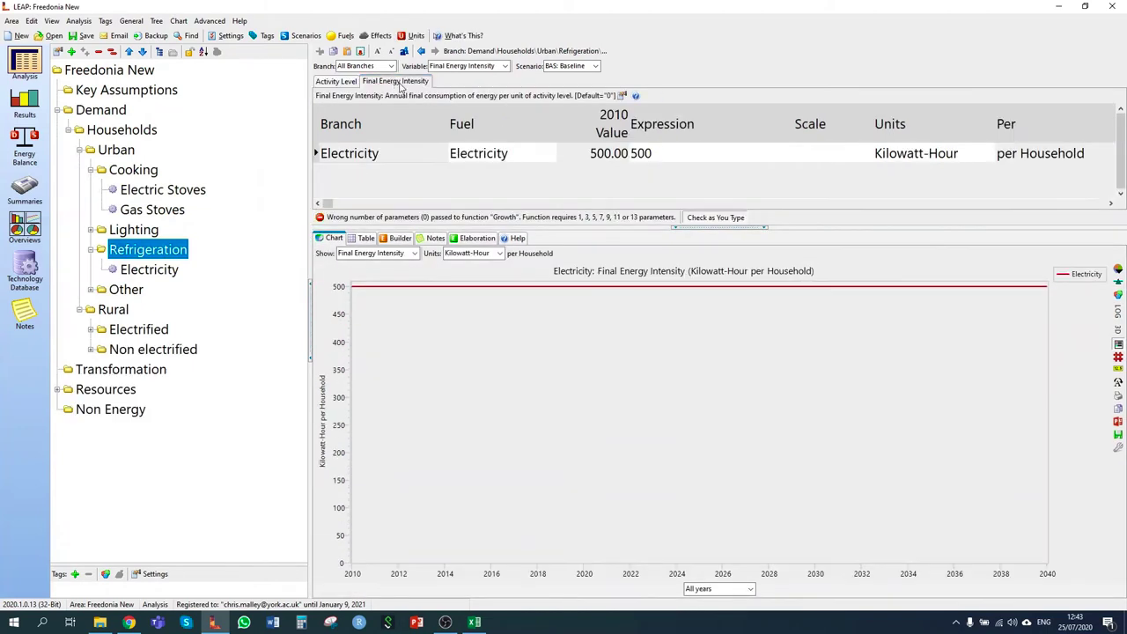
click(665, 160)
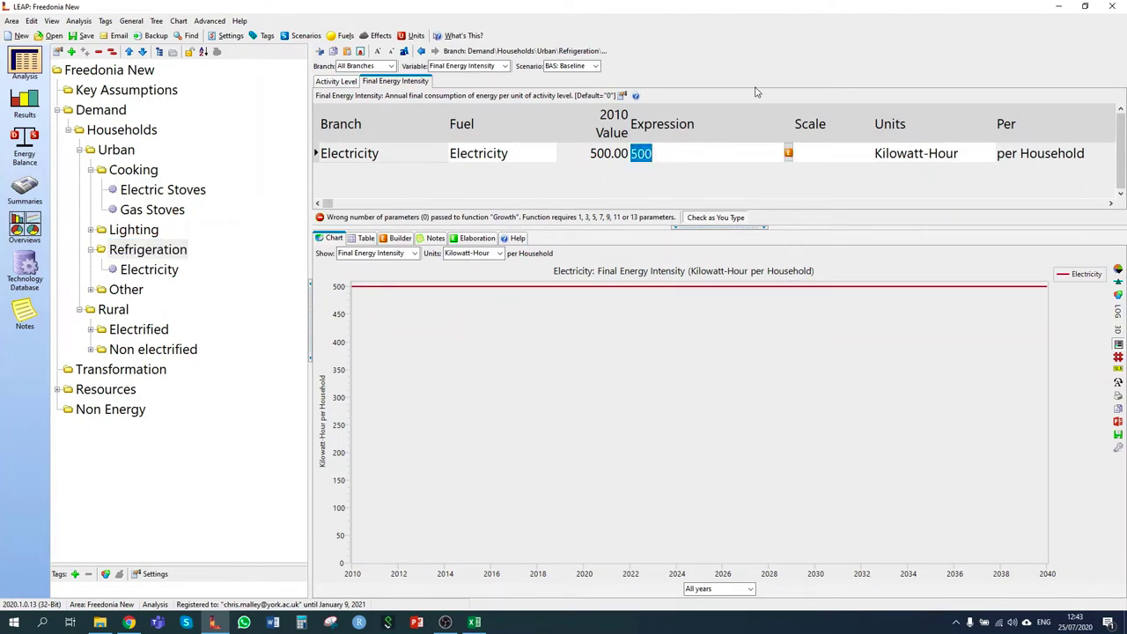
text(Interp(2040, 600)
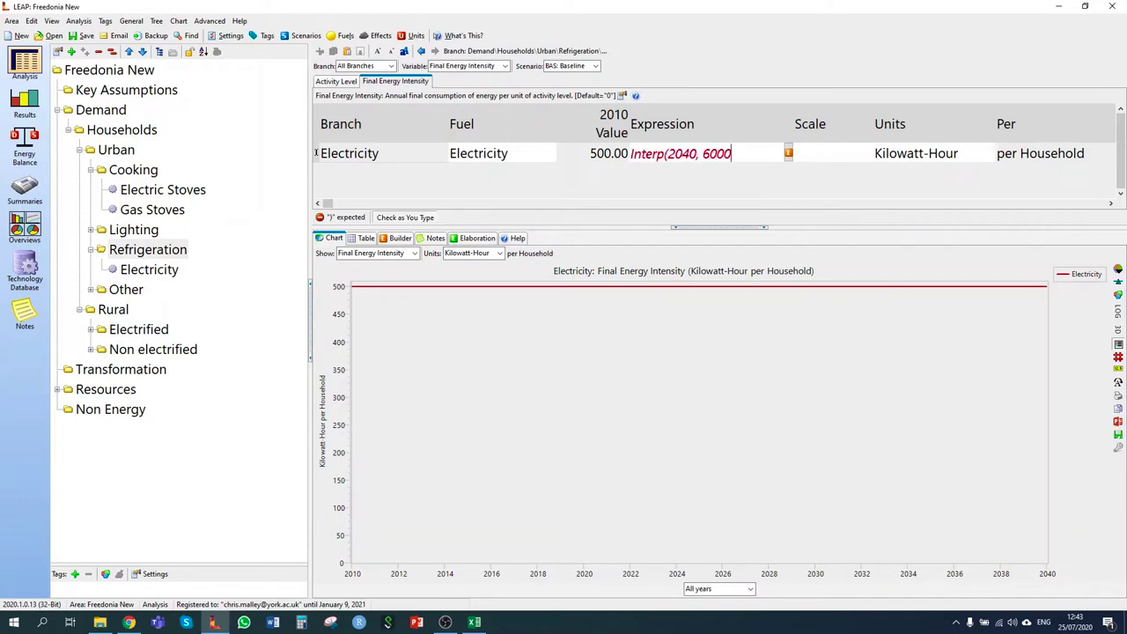
text())
key(Return)
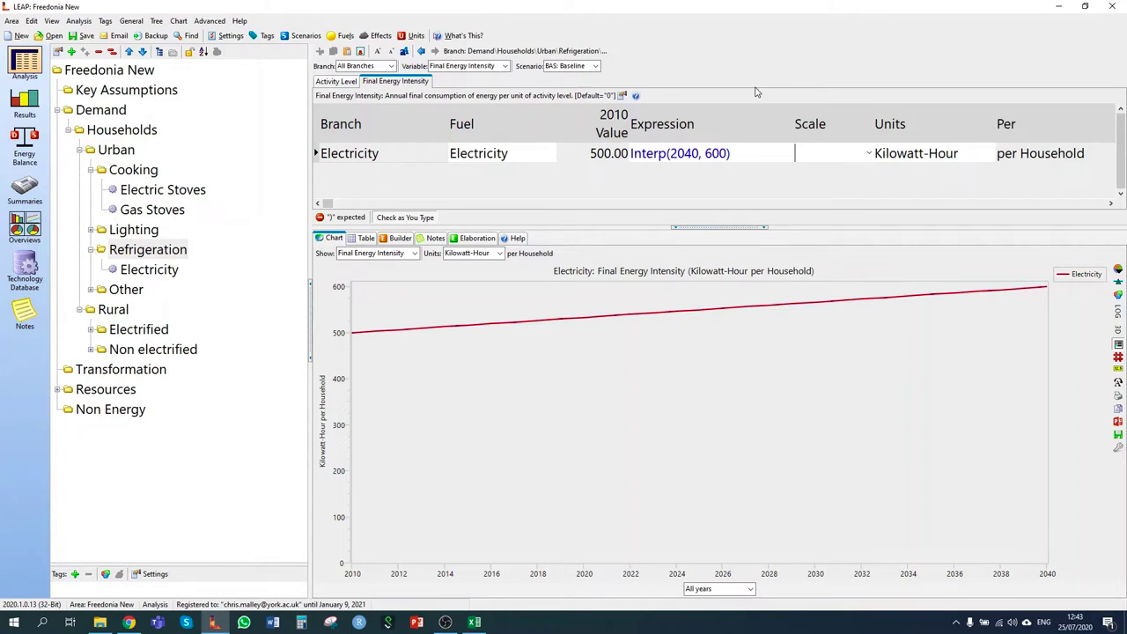
Step: Set the final energy intensity of Electricity under Urban Lighting to Interp(2040, 500)
click(132, 230)
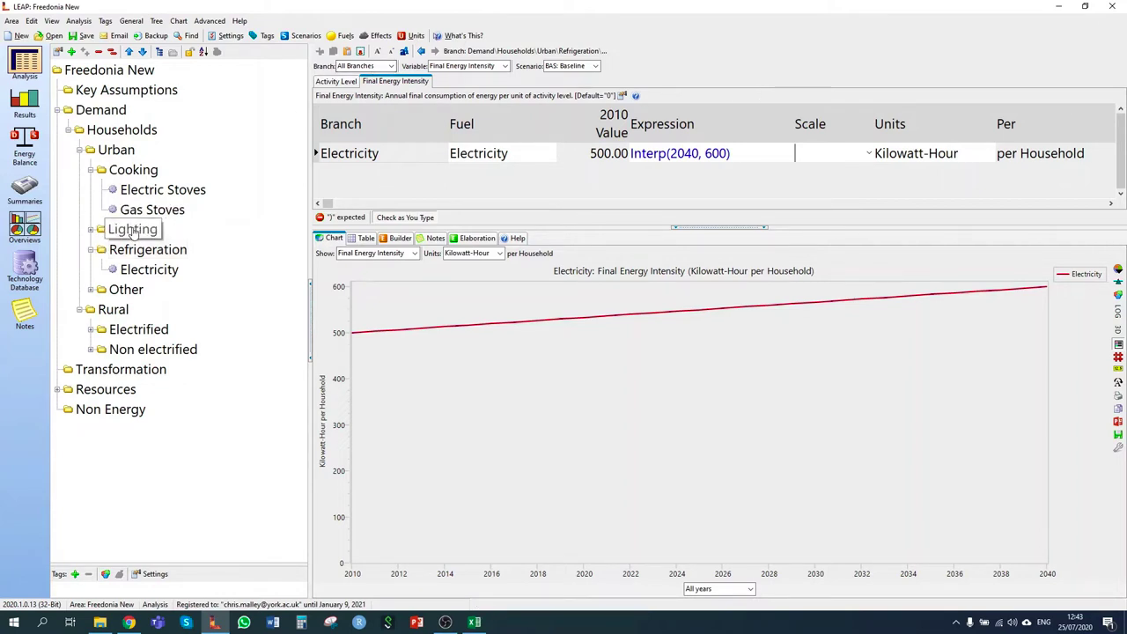
click(648, 154)
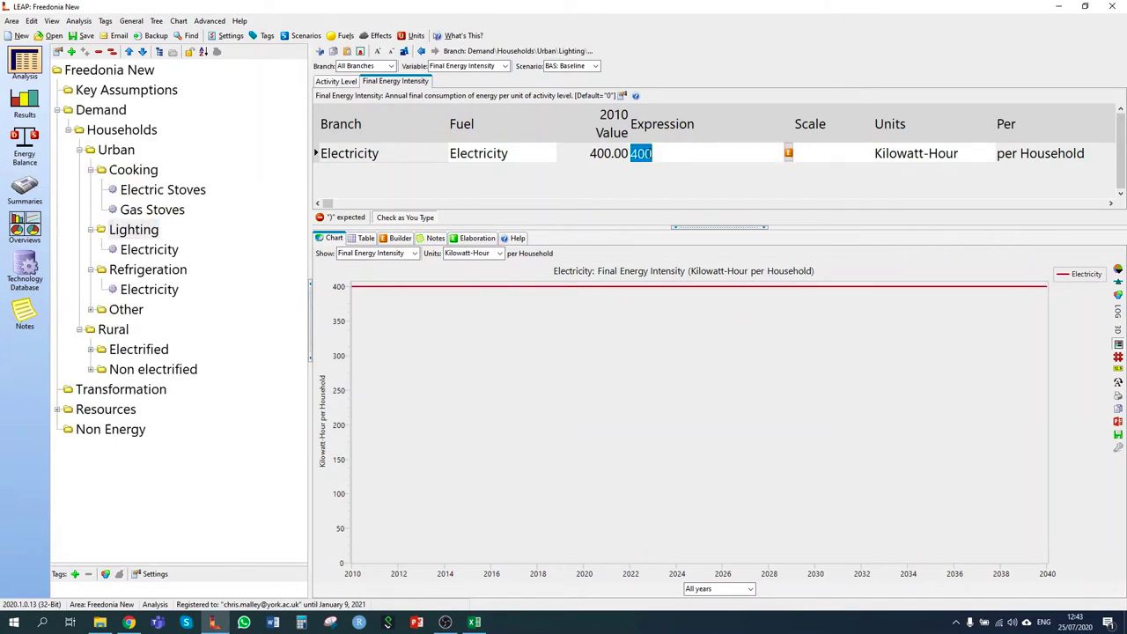
text(Interp(2)
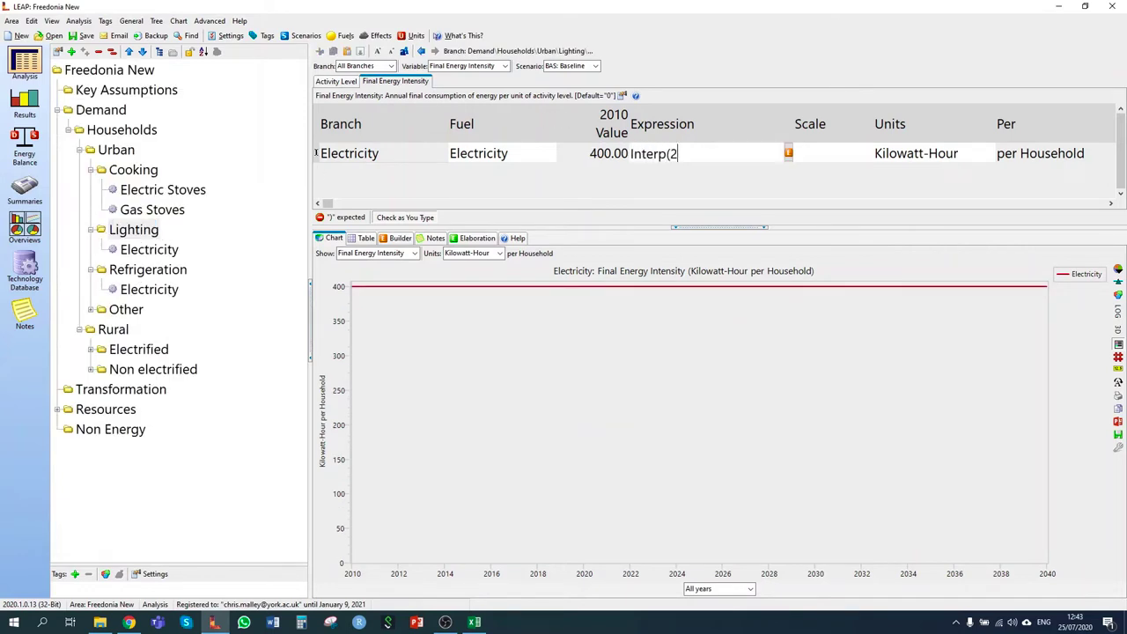
text(040, 500)
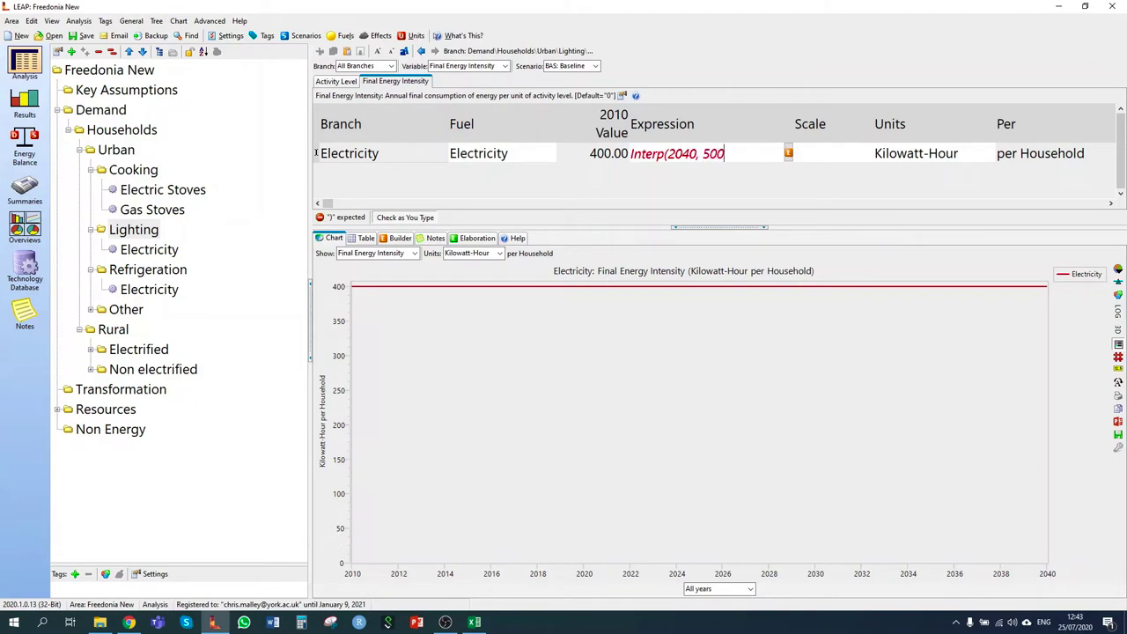
text())
key(Return)
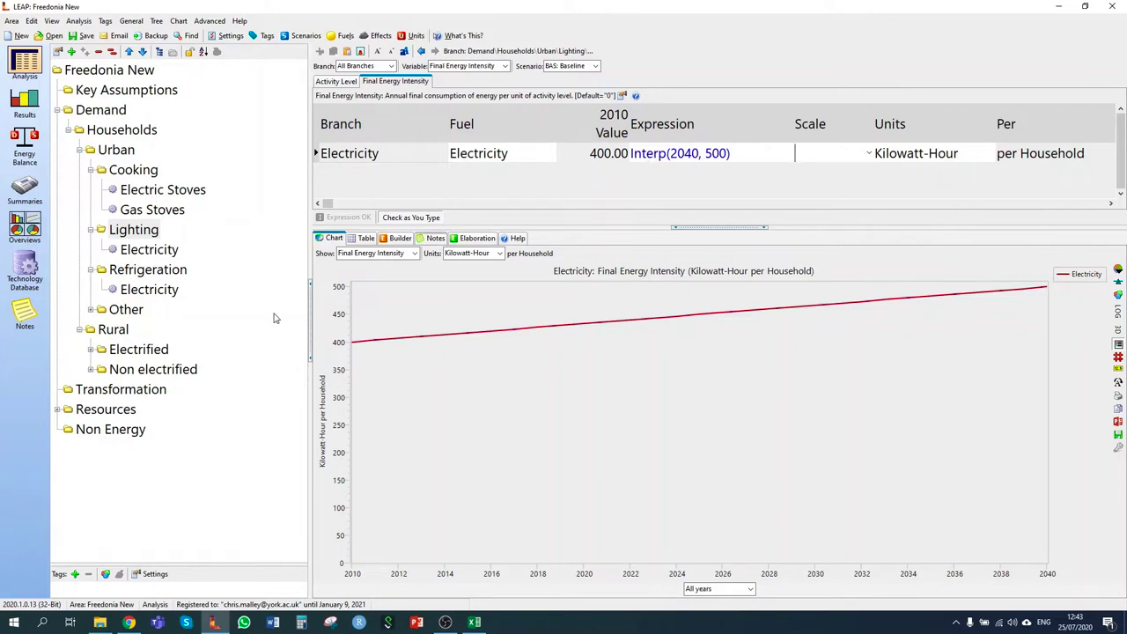
Step: Set the final energy intensity of Electricity under Urban Other to Growth(2.5%)
click(126, 309)
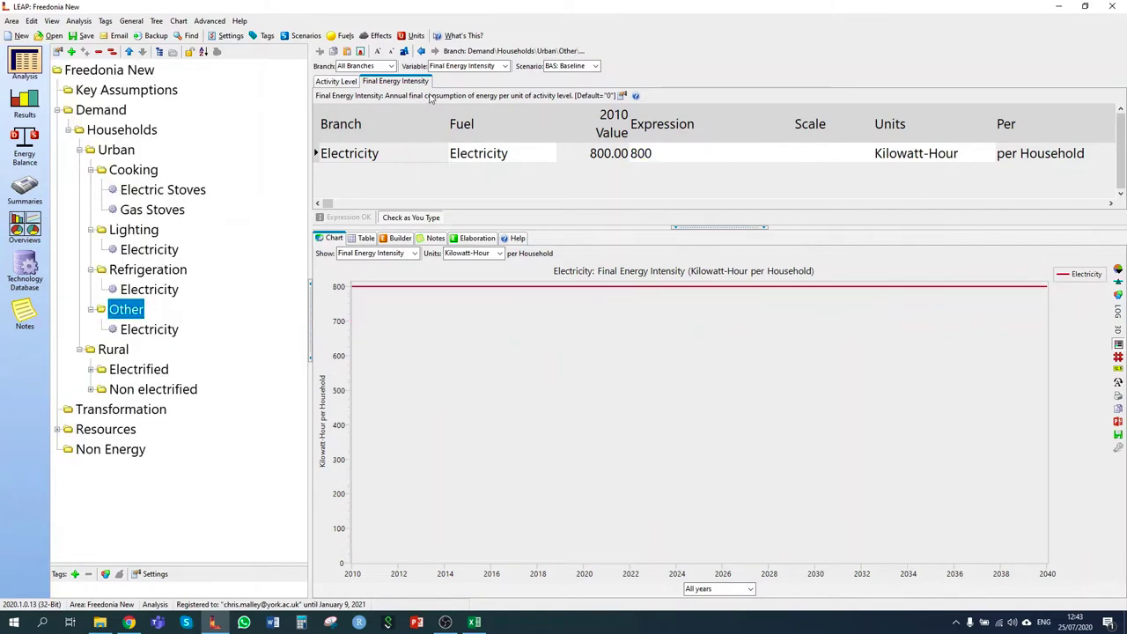
click(641, 155)
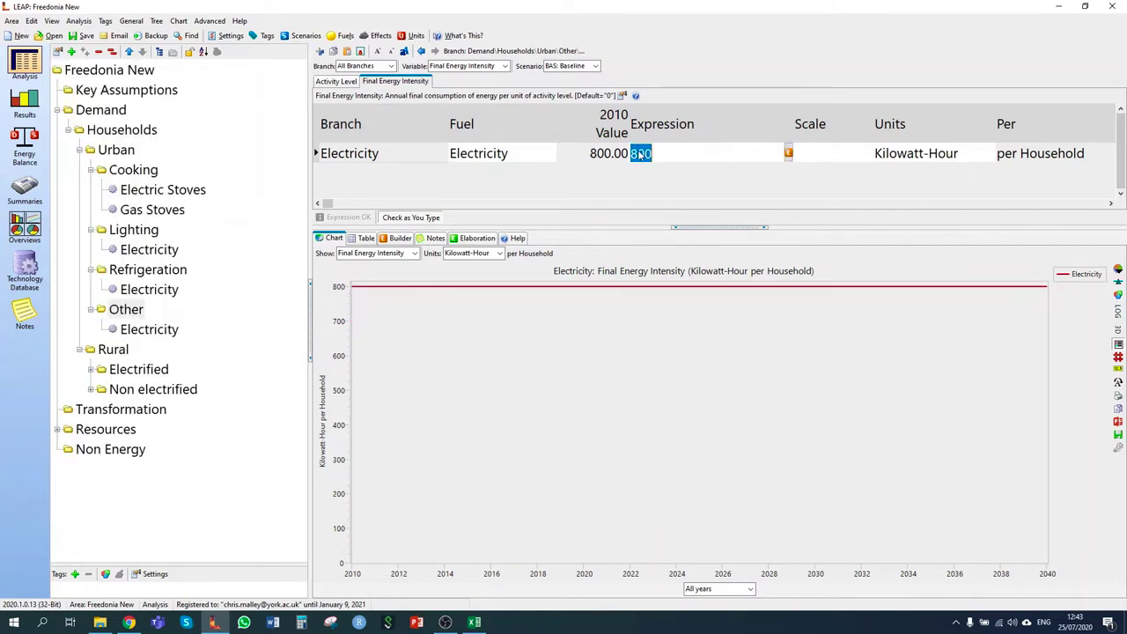
text(Gr)
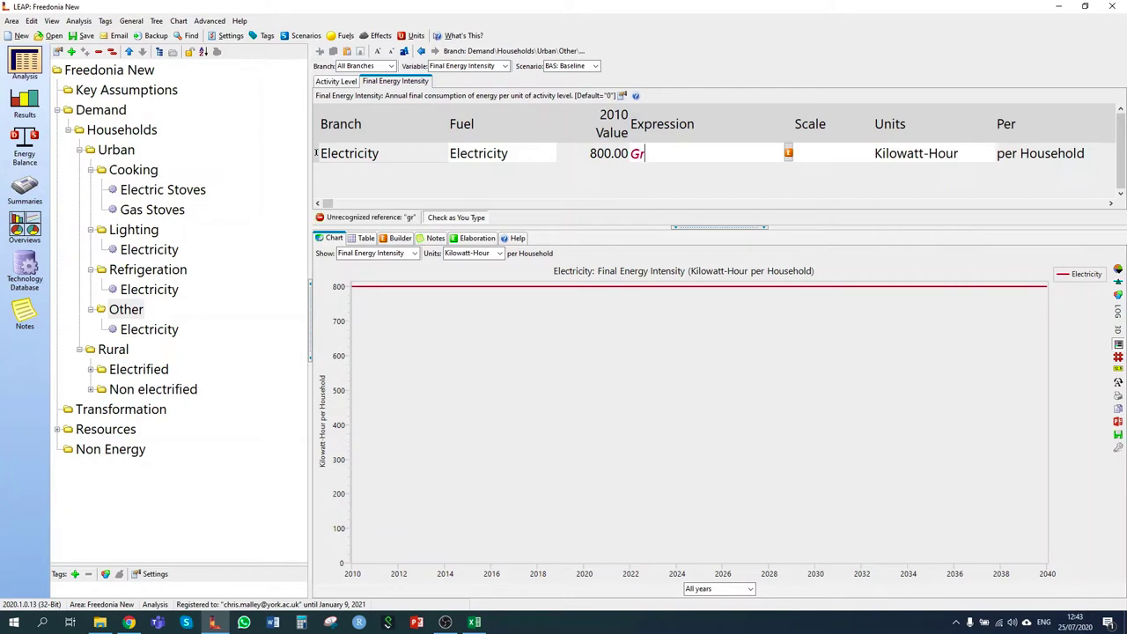
text(owth()
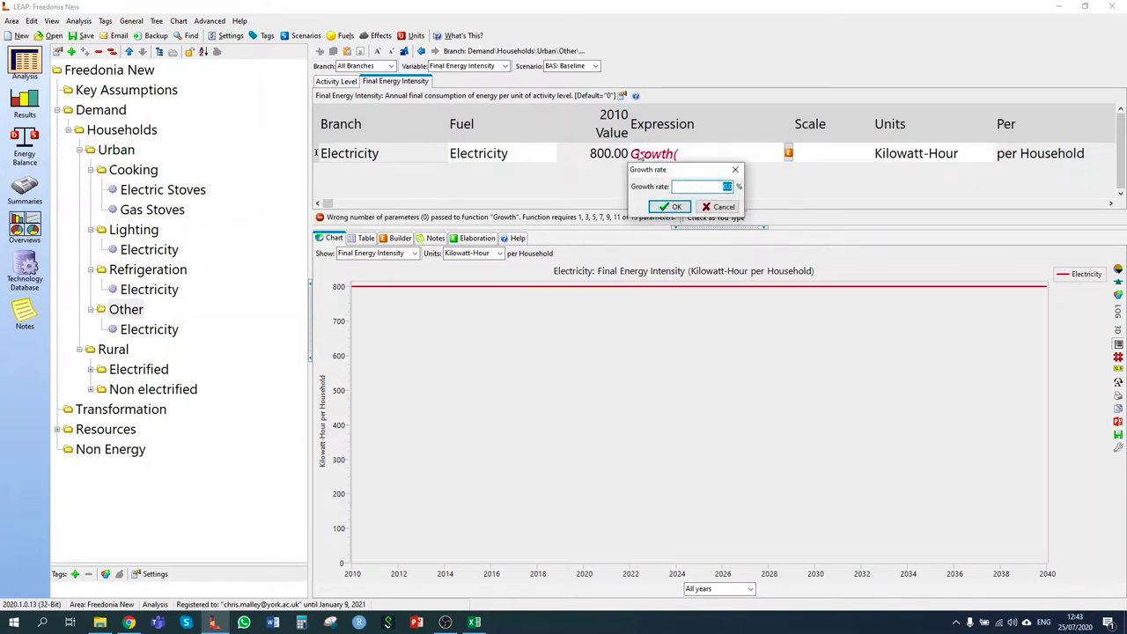
text(2.5)
key(Return)
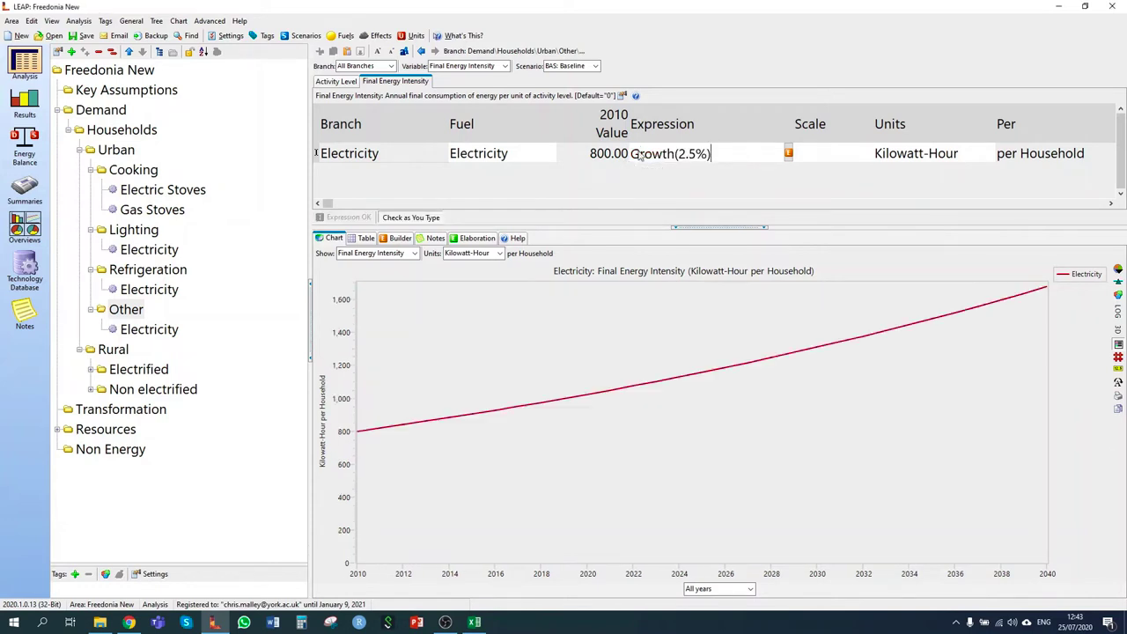
key(Tab)
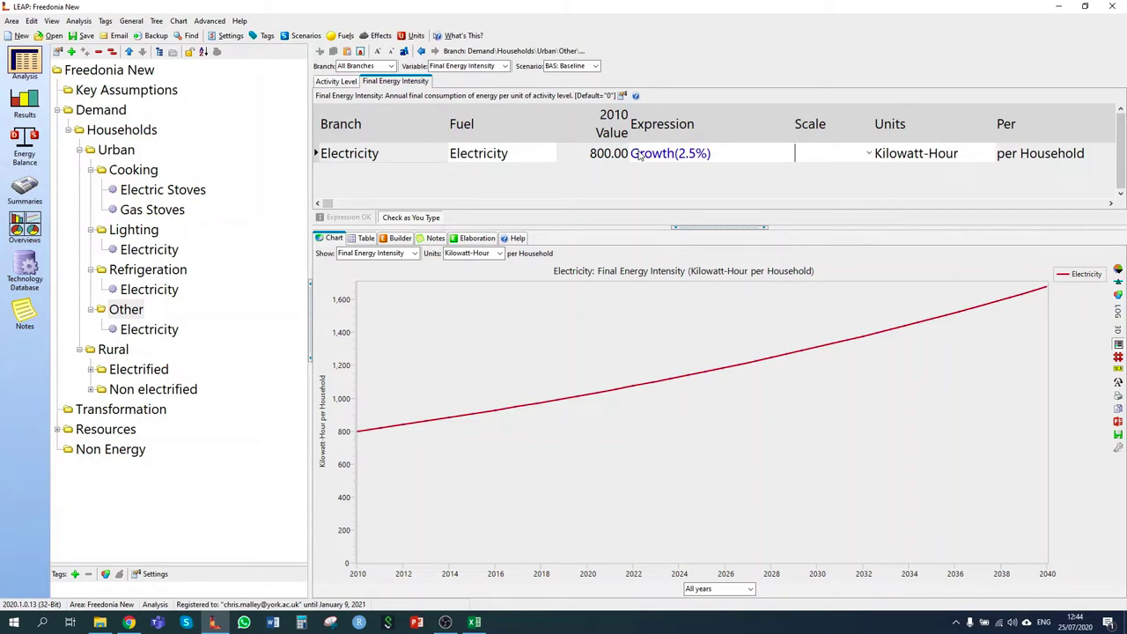
Step: Set the activity share of Electrified households under Rural to Interp(2020, 28, 2040, 50)
click(108, 350)
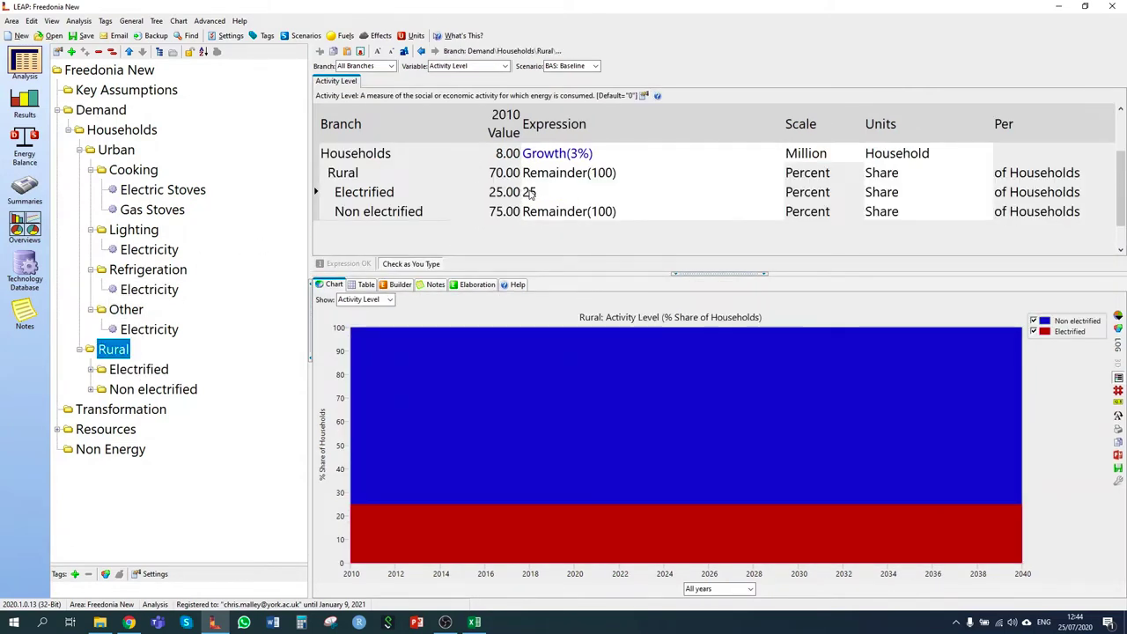
click(529, 192)
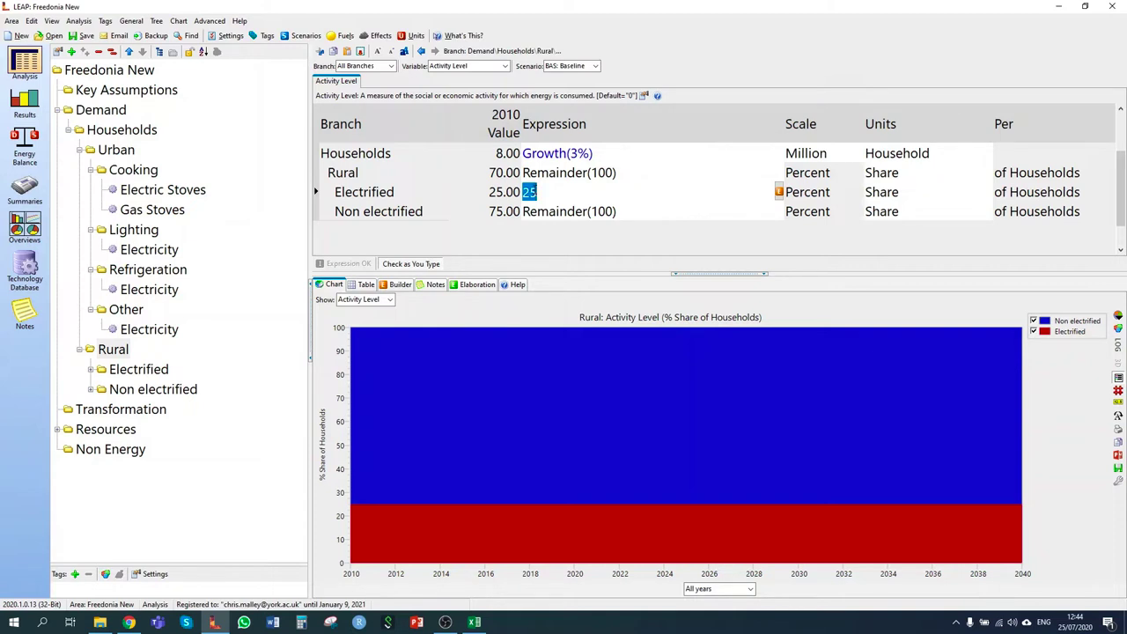
text(Interp()
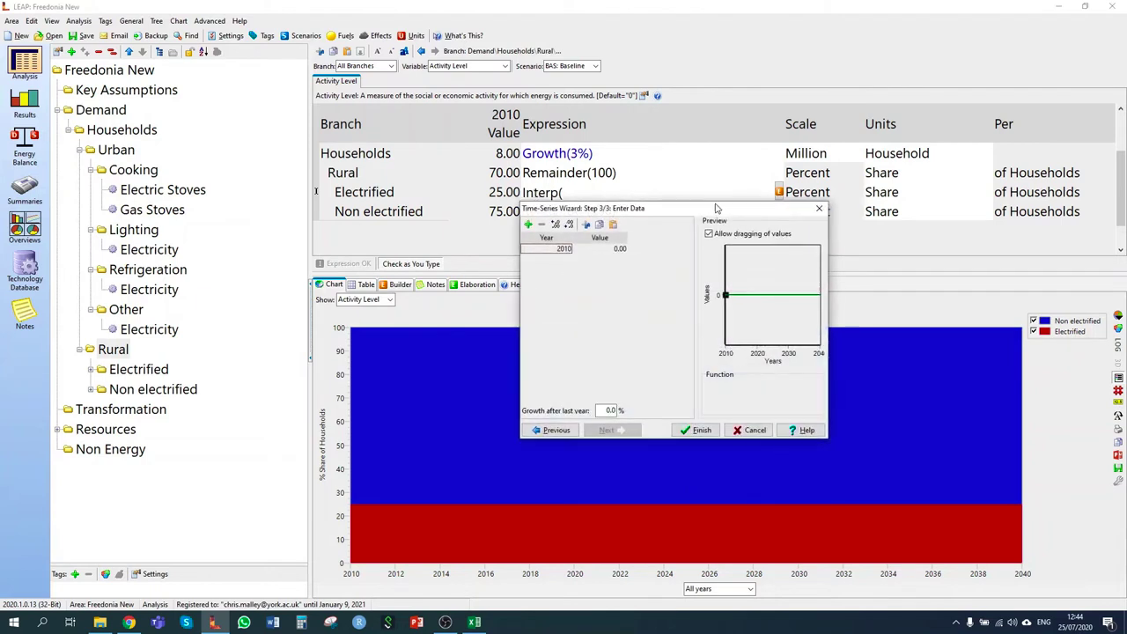
click(819, 209)
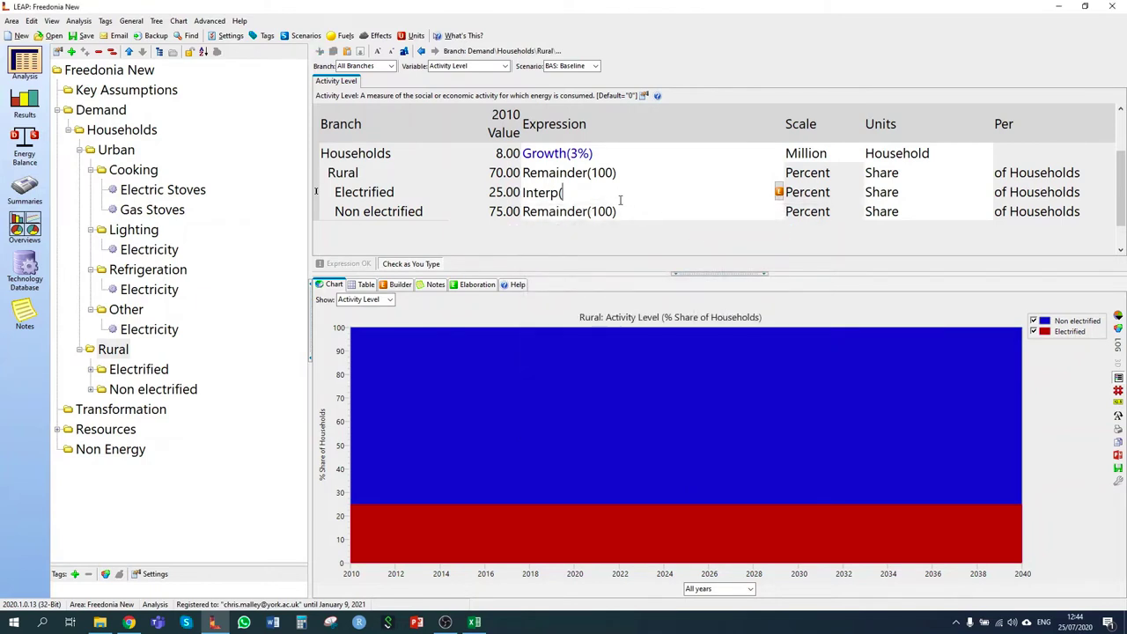
text(2020, )
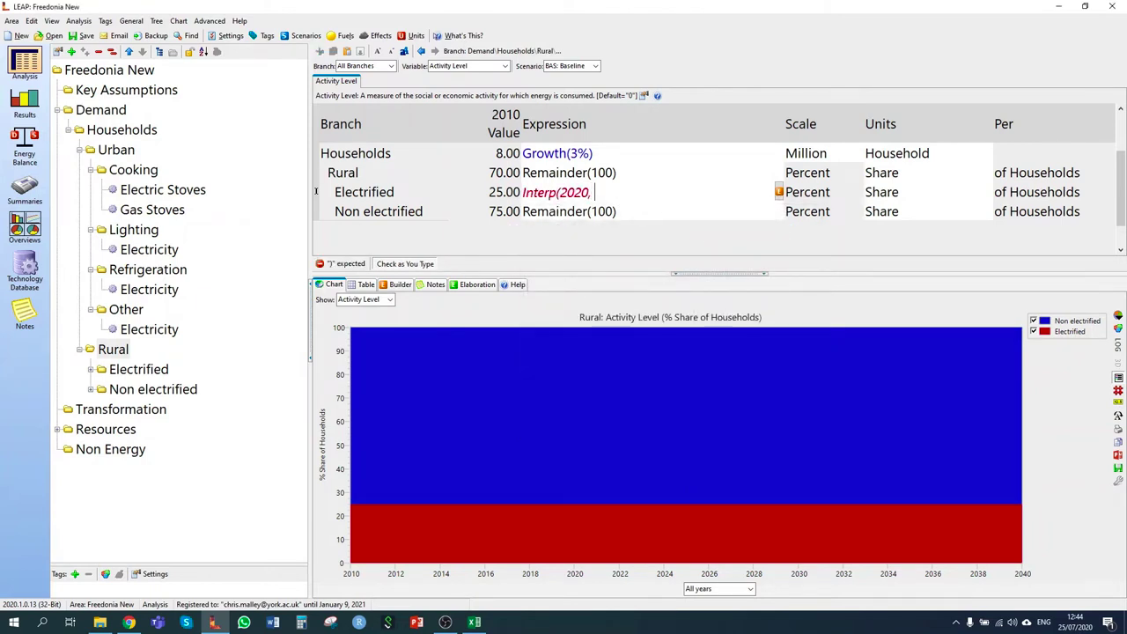
text(28, 2040, 50))
key(Return)
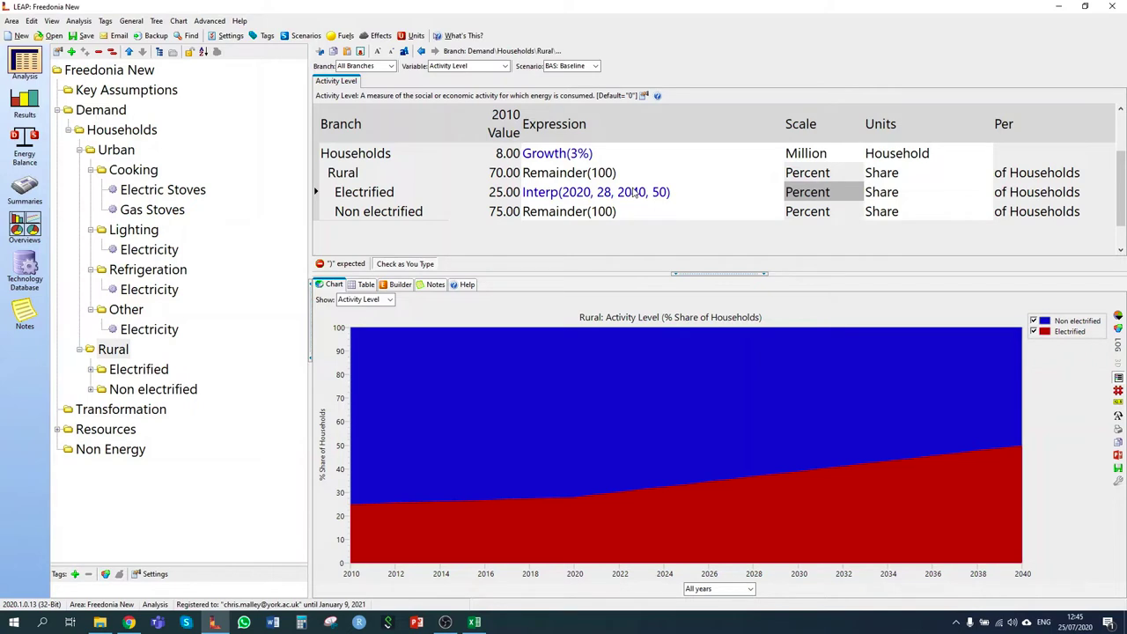
Step: Set the final energy intensity of Electricity under Rural Electrified Lighting to Growth(1%)
click(94, 371)
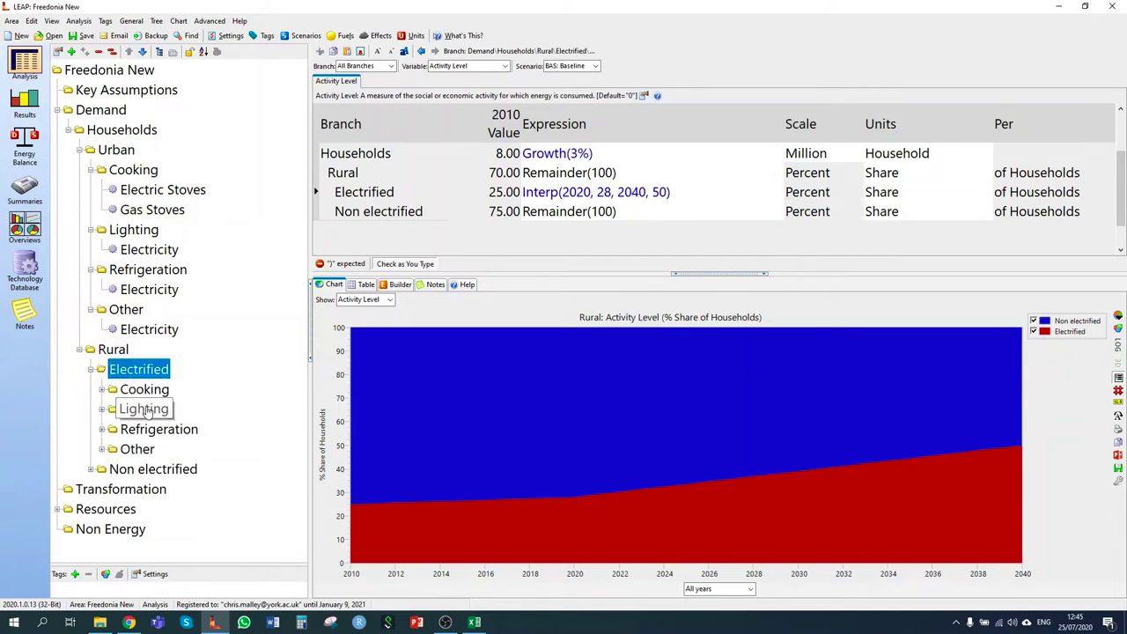
click(144, 410)
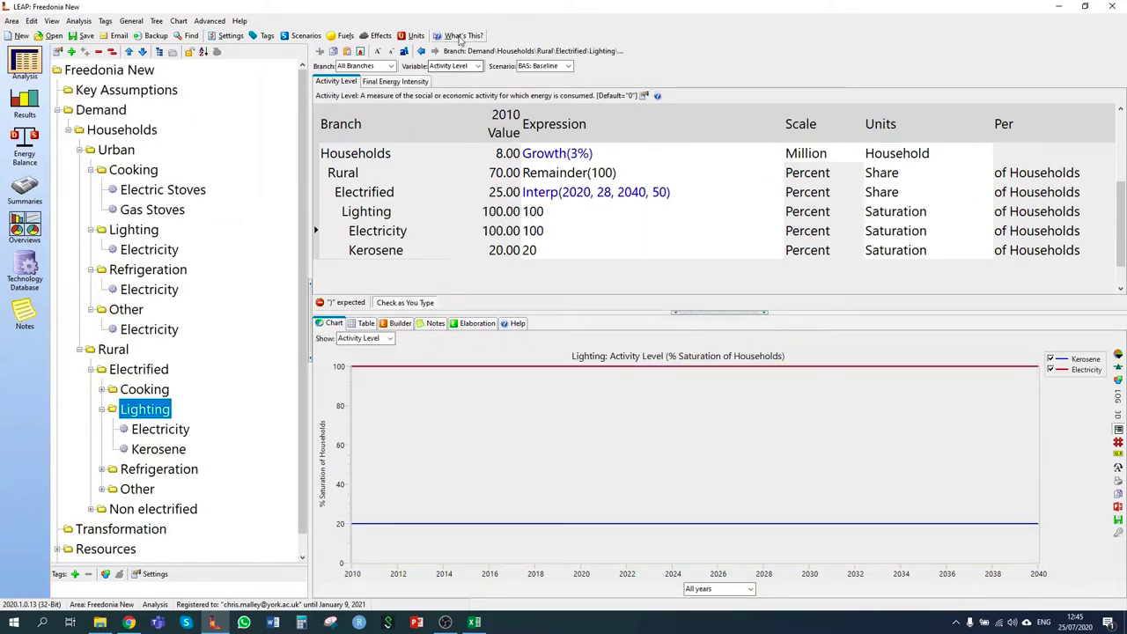
click(396, 81)
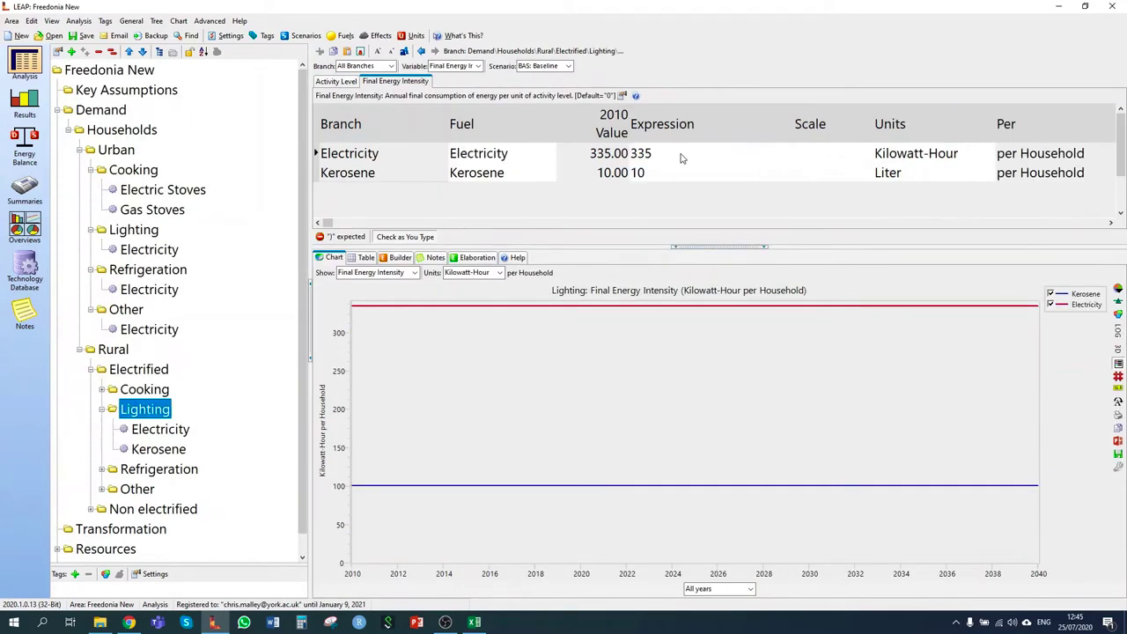
click(681, 155)
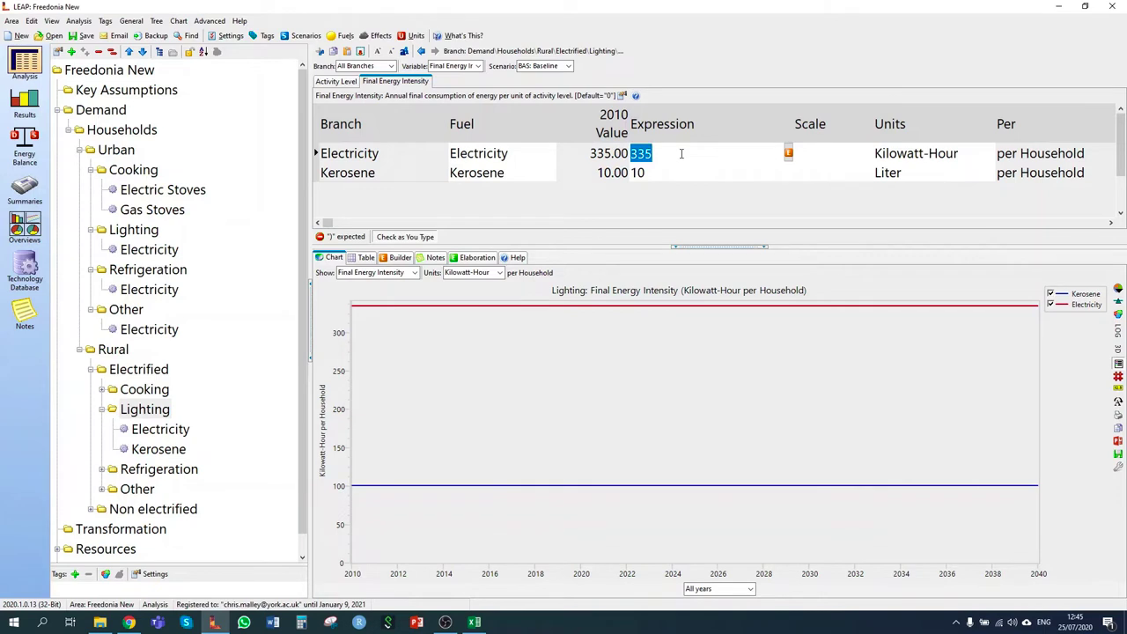
text(Growth)
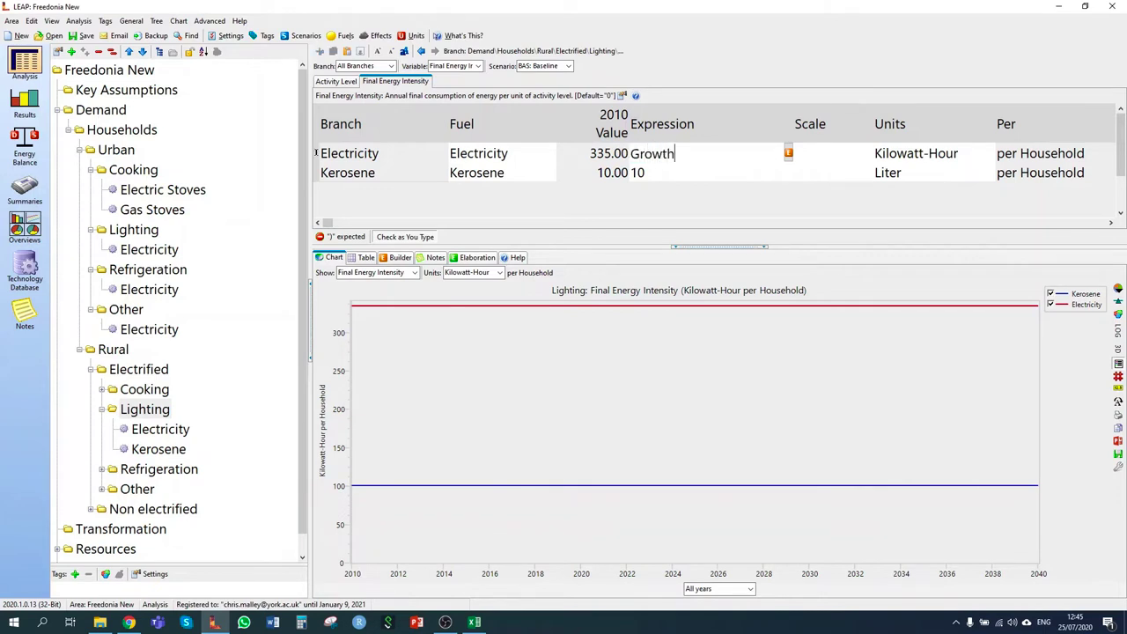
text((1%))
key(Tab)
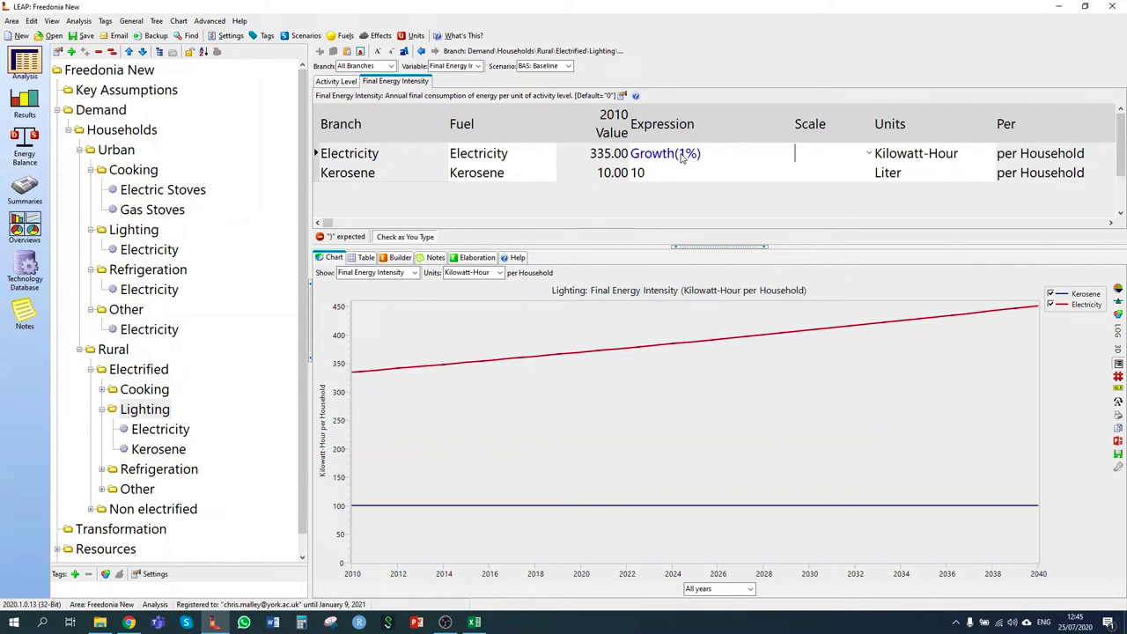
Step: Set the activity level saturation of Refrigeration under Rural Electrified to Interp(2020, 40, 2040, 66)
click(112, 468)
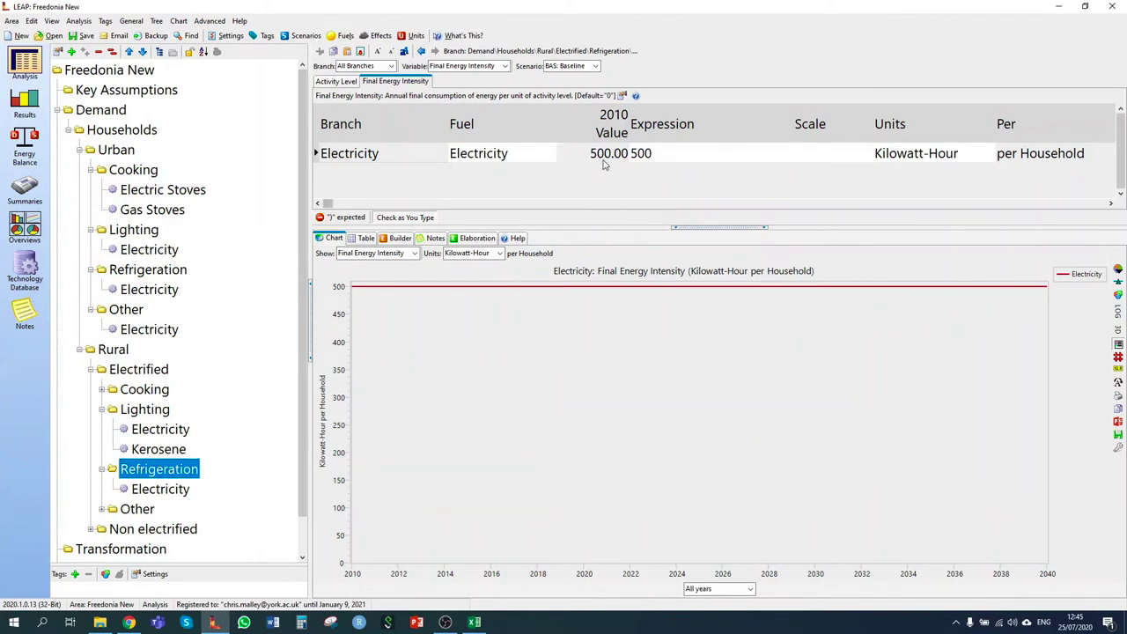
click(352, 81)
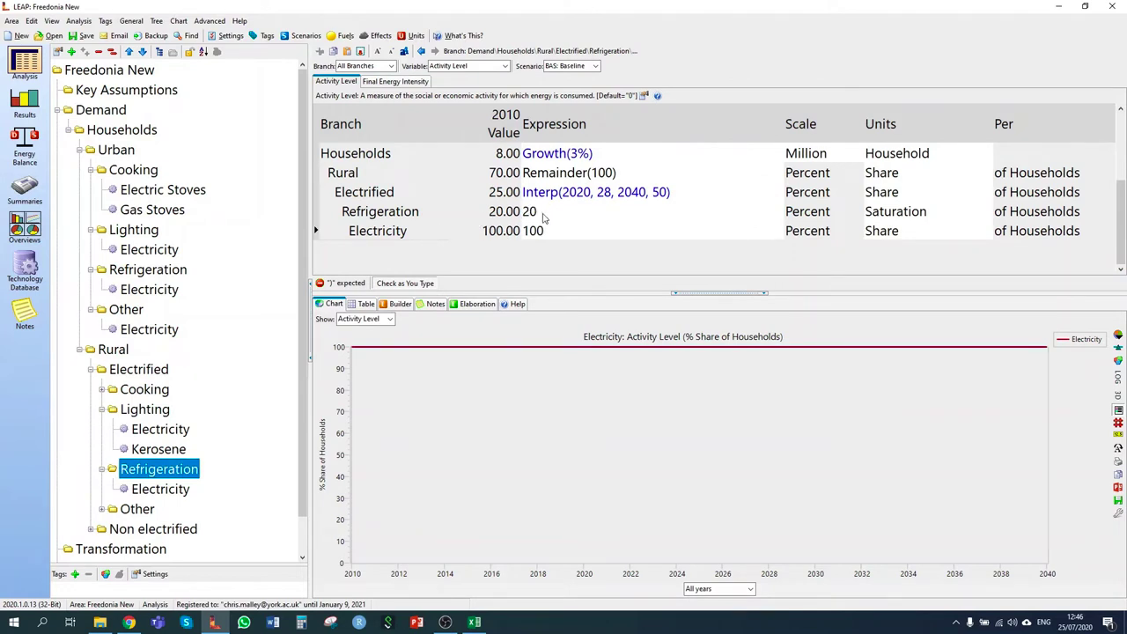
click(588, 212)
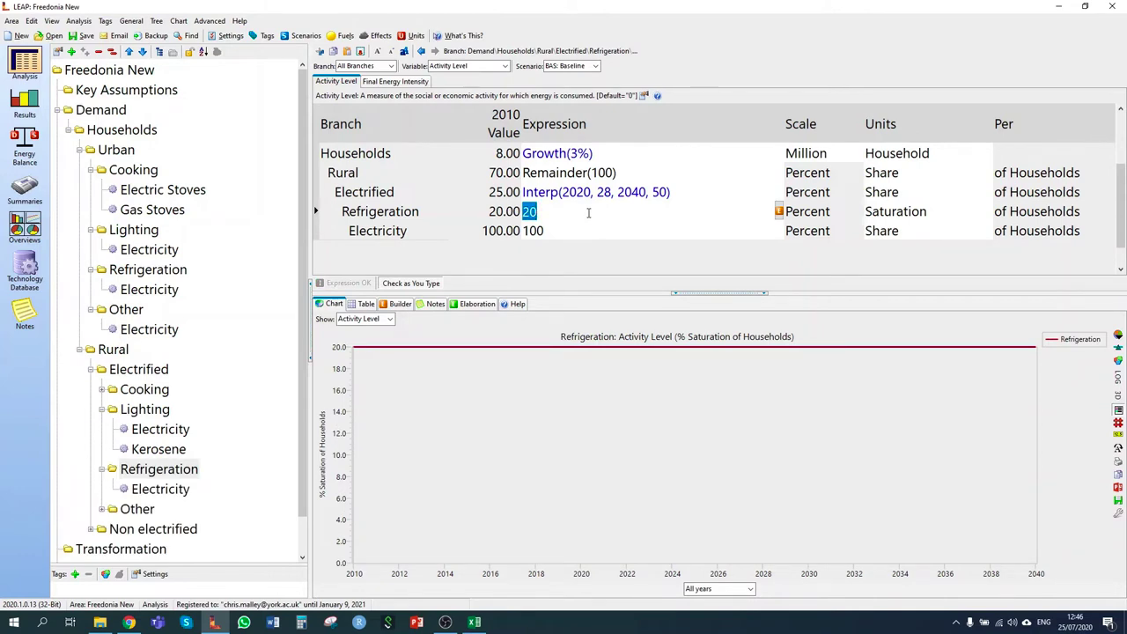
text(Interp()
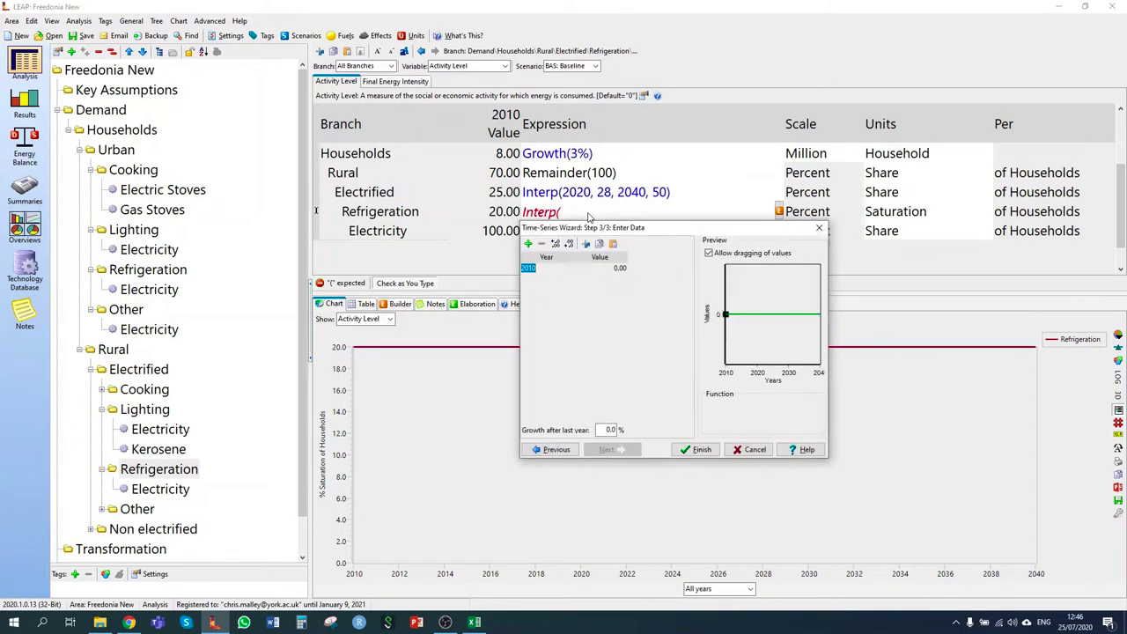
click(819, 228)
text(2020, )
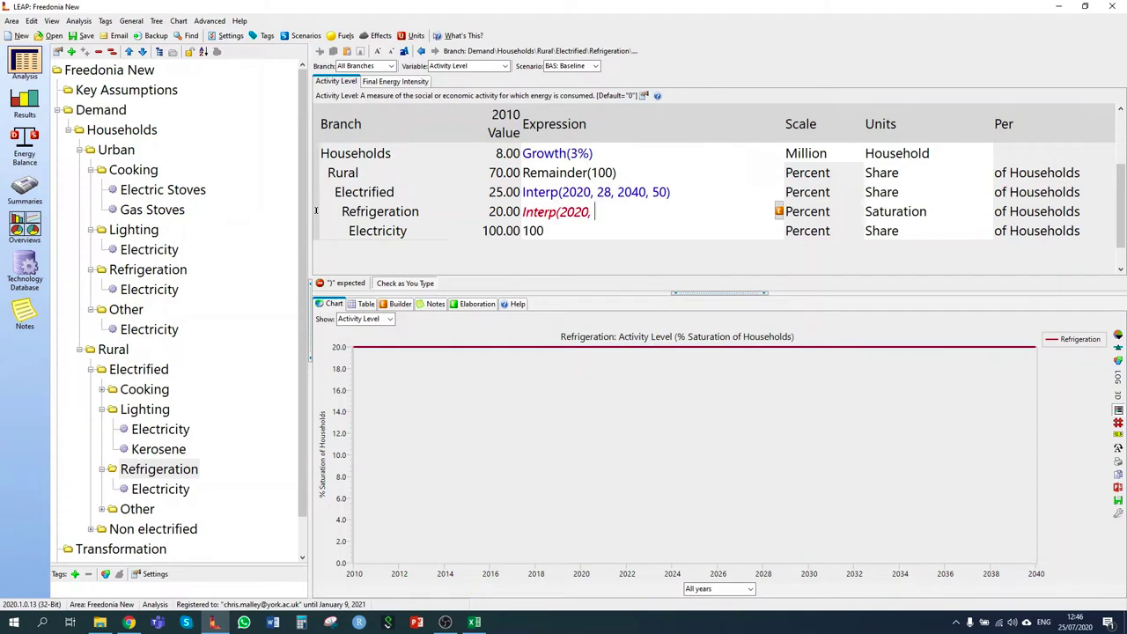
text(40, 2040, 66))
key(Return)
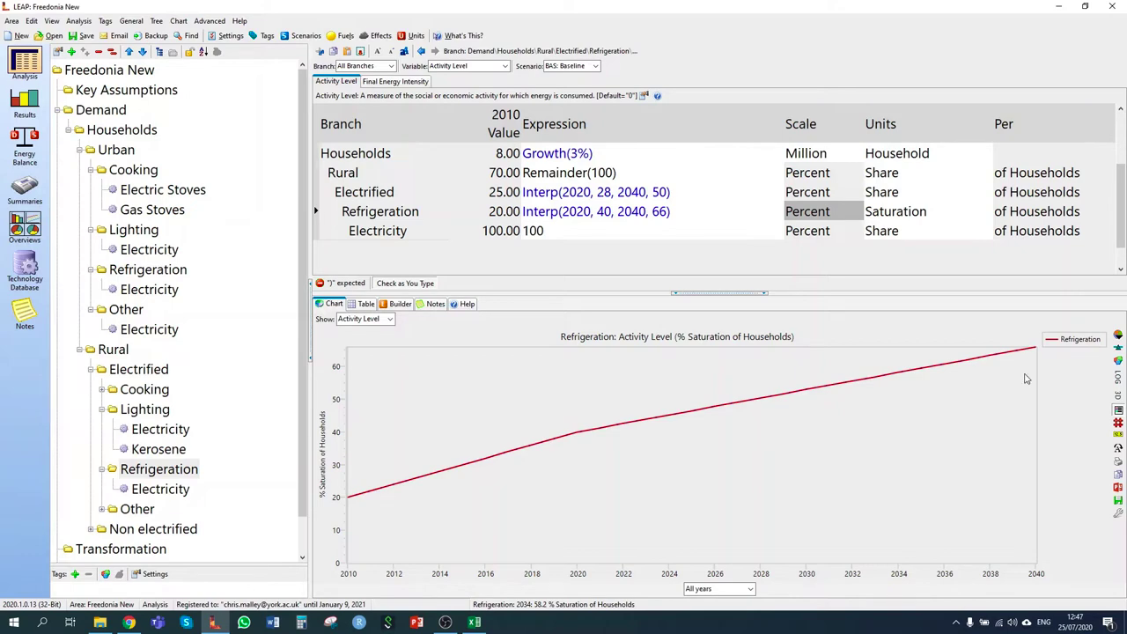
Step: Set the activity share of Charcoal Stoves under Rural Electrified Cooking to Interp(2040, 25)
click(103, 390)
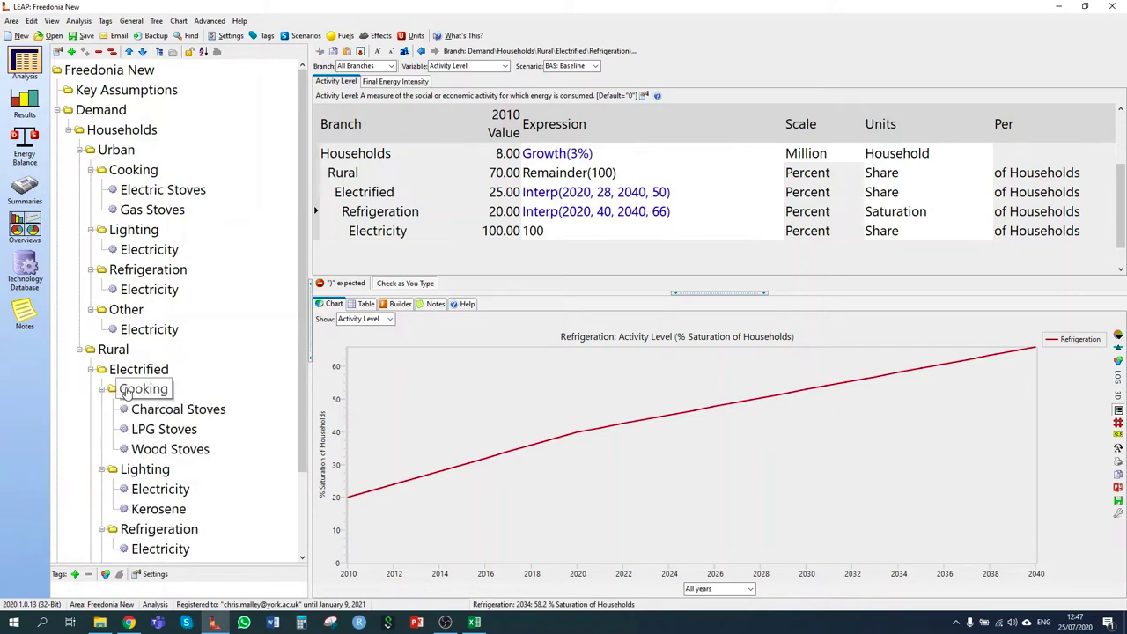
click(102, 469)
click(102, 490)
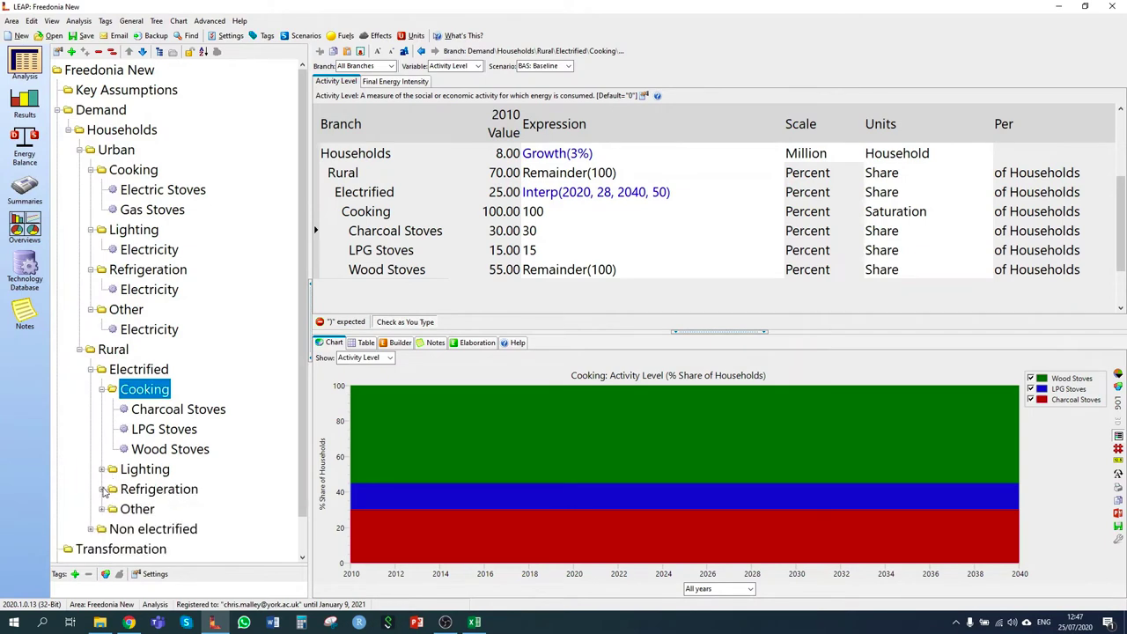
click(539, 232)
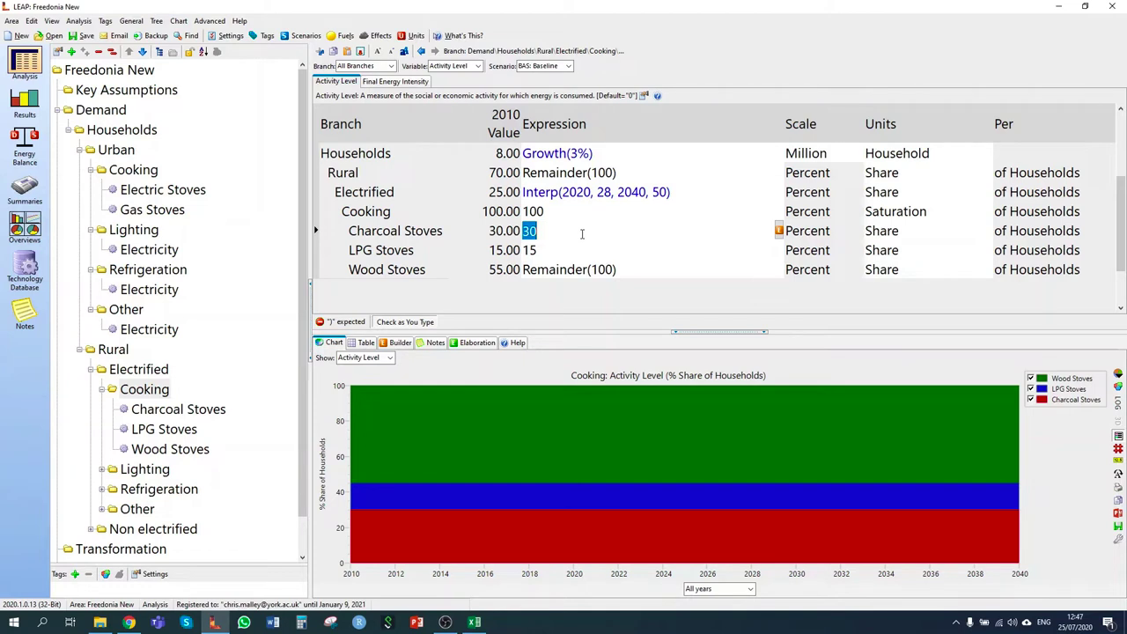
text(Interp(2)
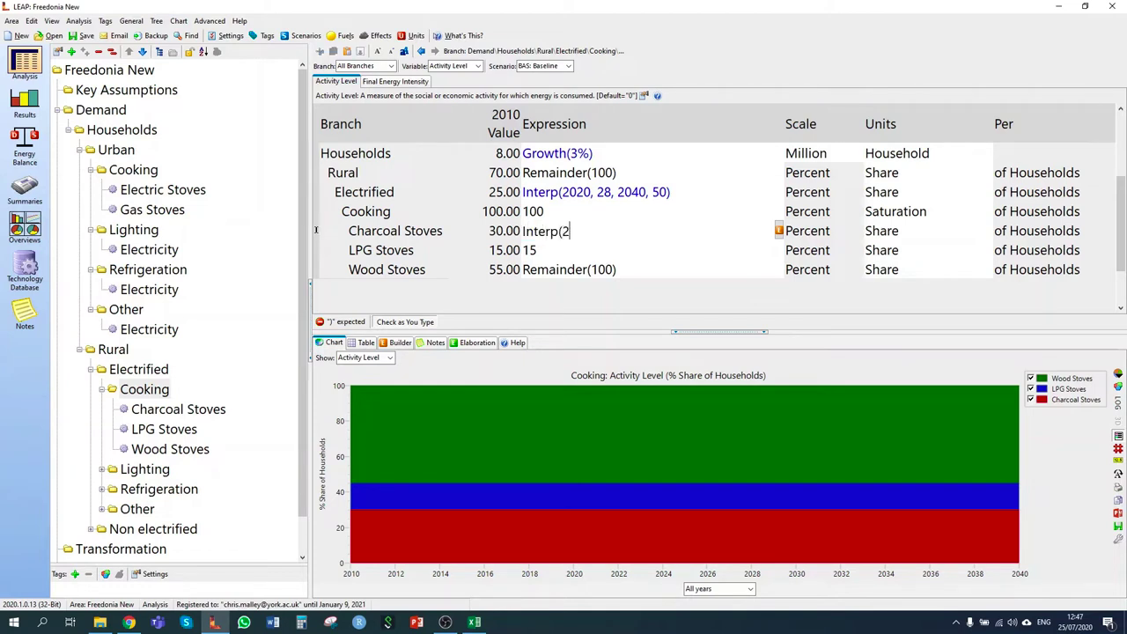
text(040, 25)
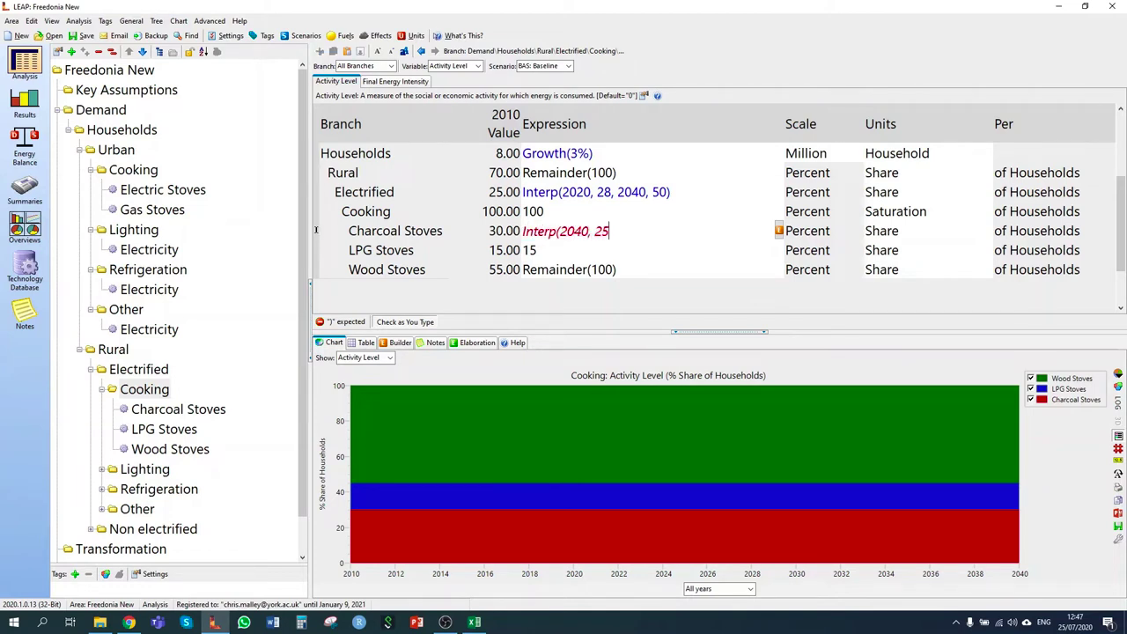
text())
key(Return)
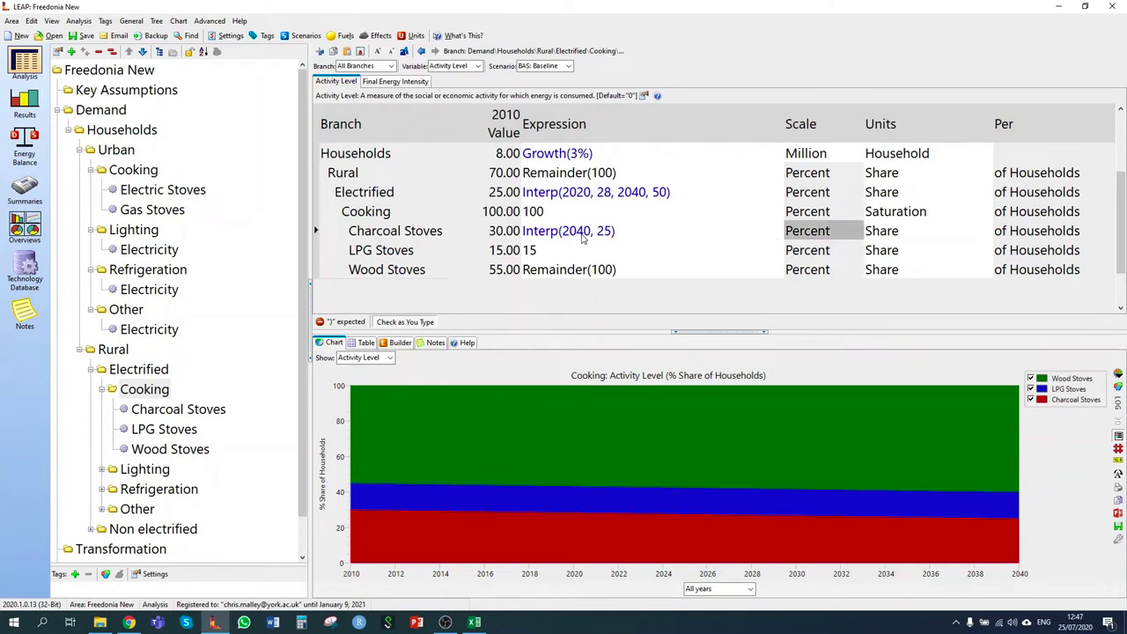
Step: Set the activity share of LPG Stoves under Rural Electrified Cooking to Interp(2040, 55)
click(564, 250)
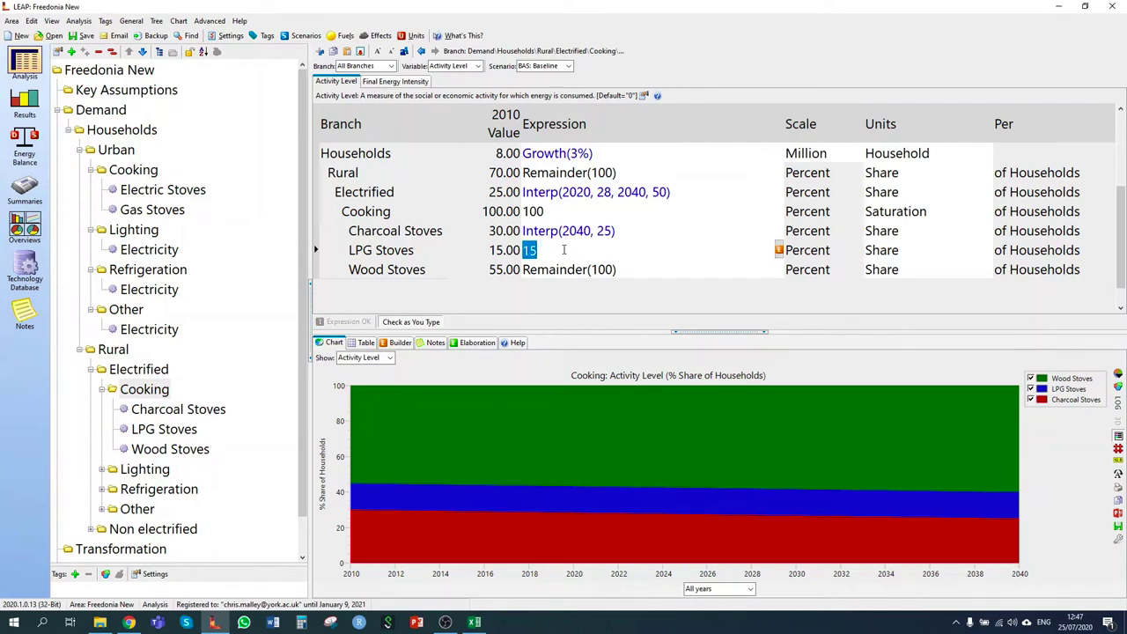
text(Interp(2040, 55))
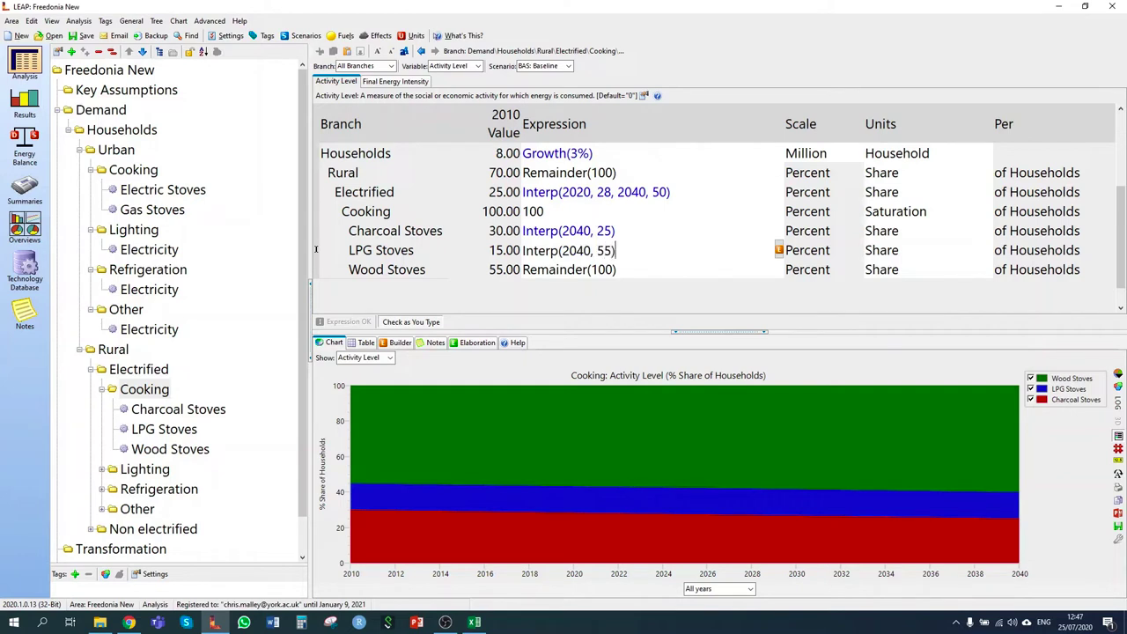
key(Tab)
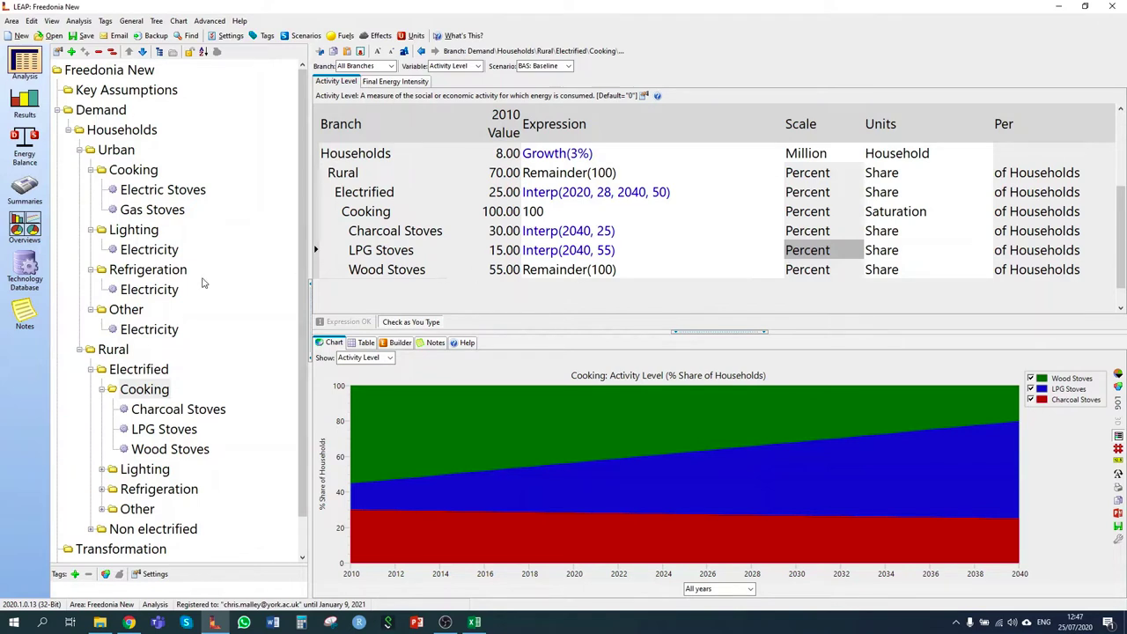
Step: Set the activity share of Charcoal Stoves under Rural Non electrified Cooking to Interp(2040, 25)
scroll(201, 282, down, 1)
click(91, 489)
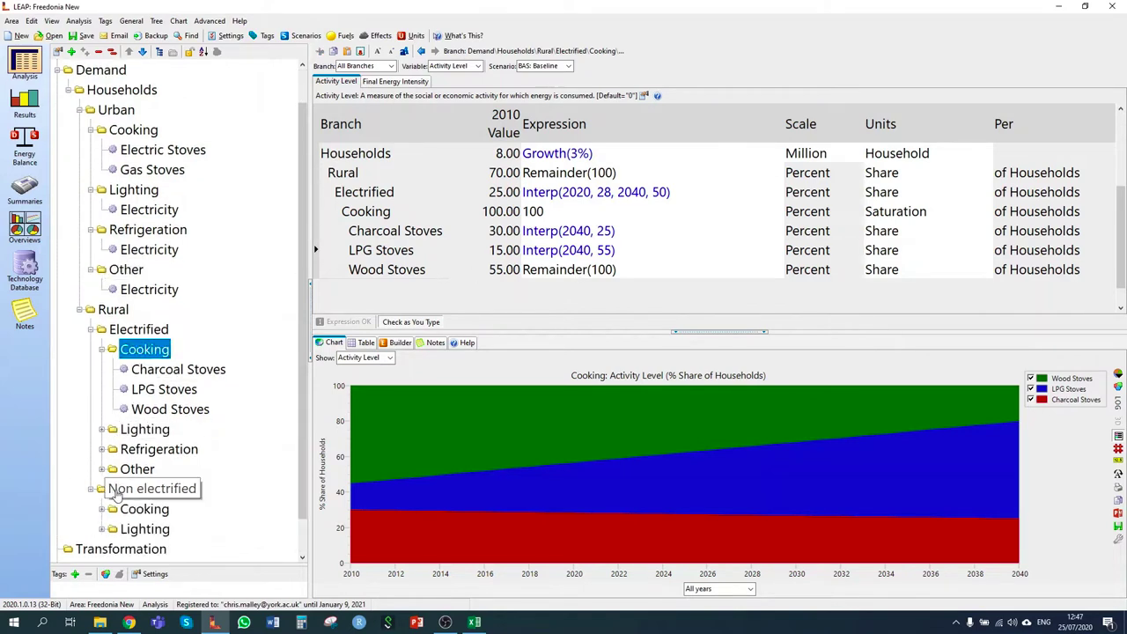
click(158, 508)
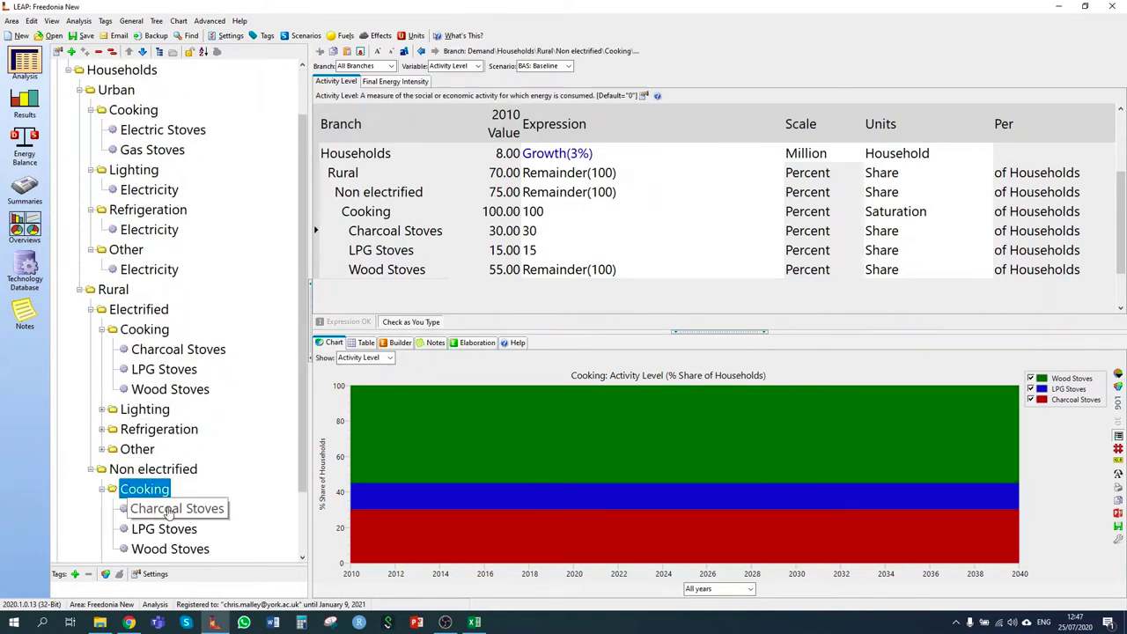
click(544, 232)
text(Inte)
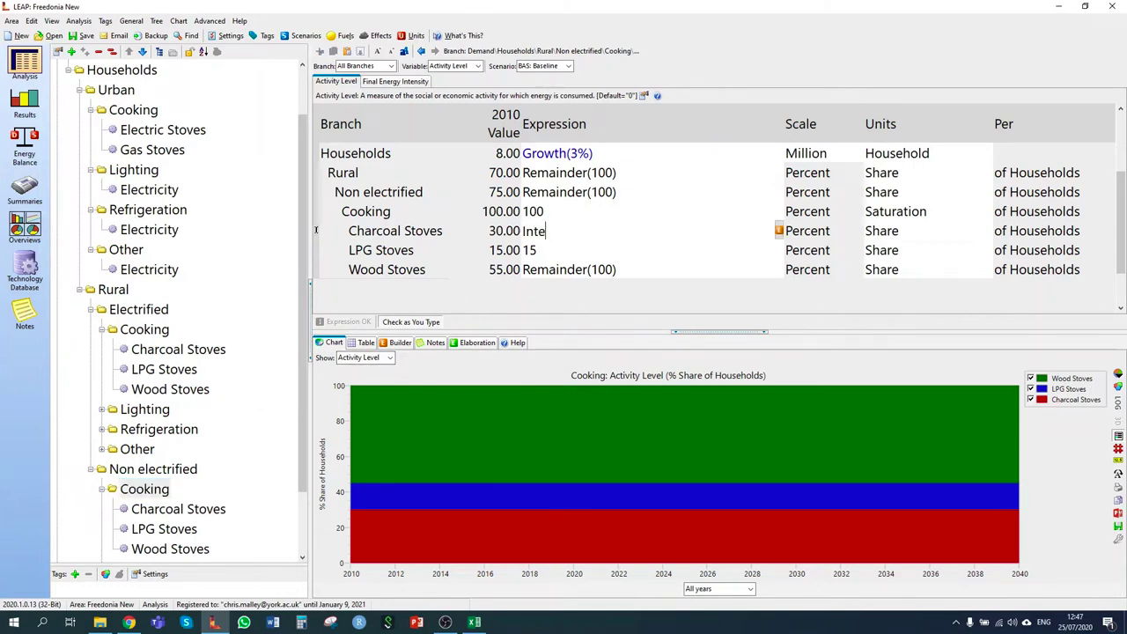
text(rp(2040, 25))
key(Return)
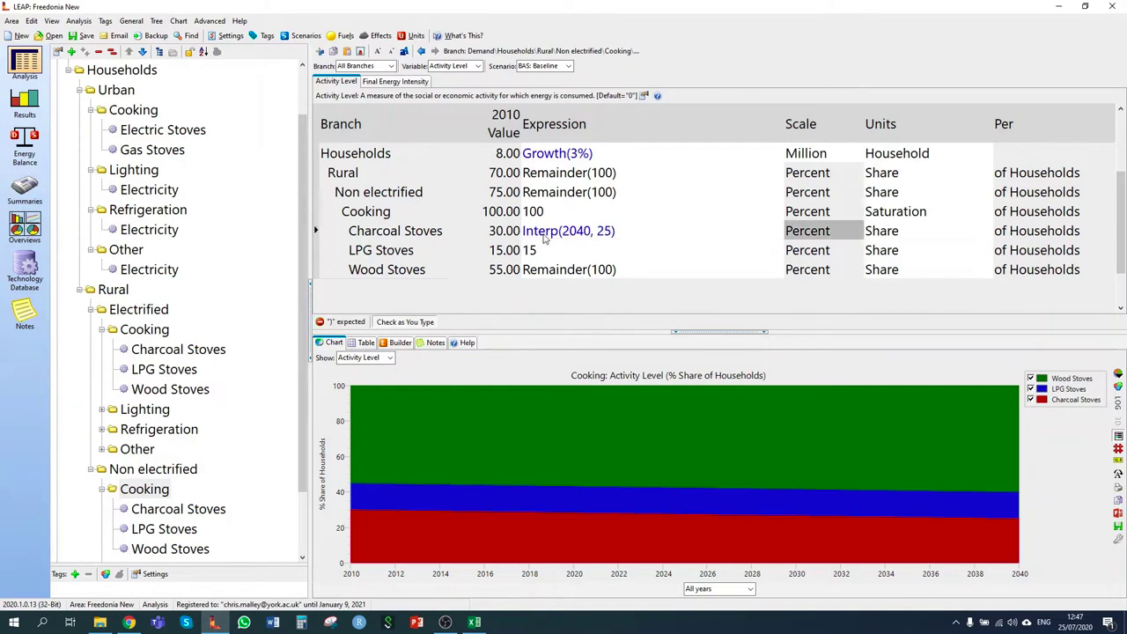
Step: Set the activity share of LPG Stoves under Rural Non electrified Cooking to Interp(2040, 55) and collapse the Non electrified branch
click(541, 252)
text(Int)
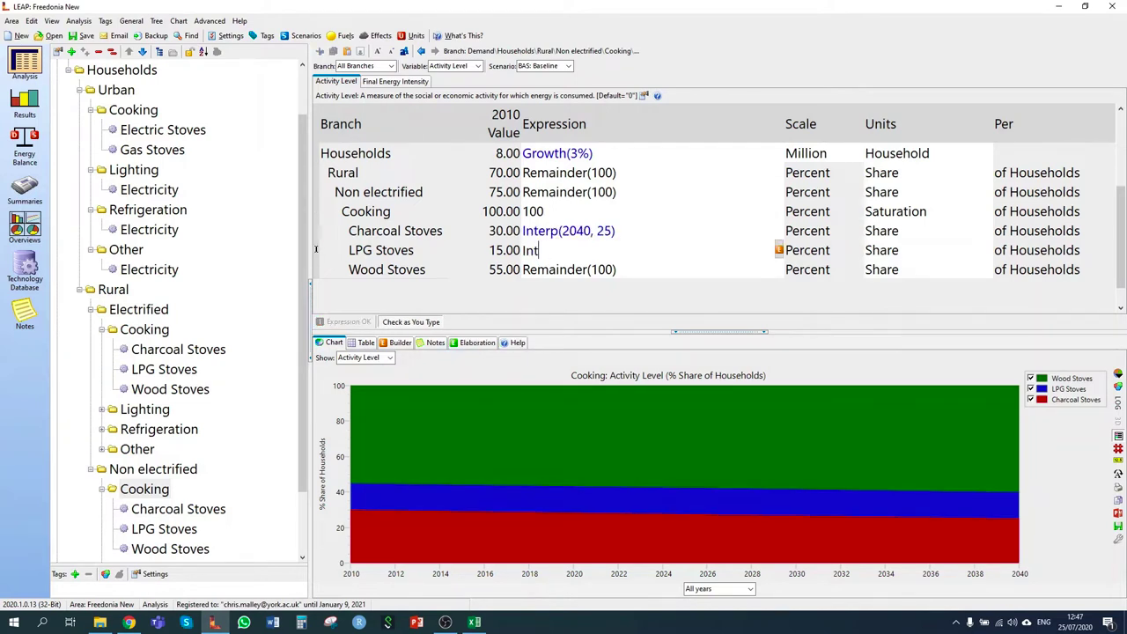
text(erp(2040,)
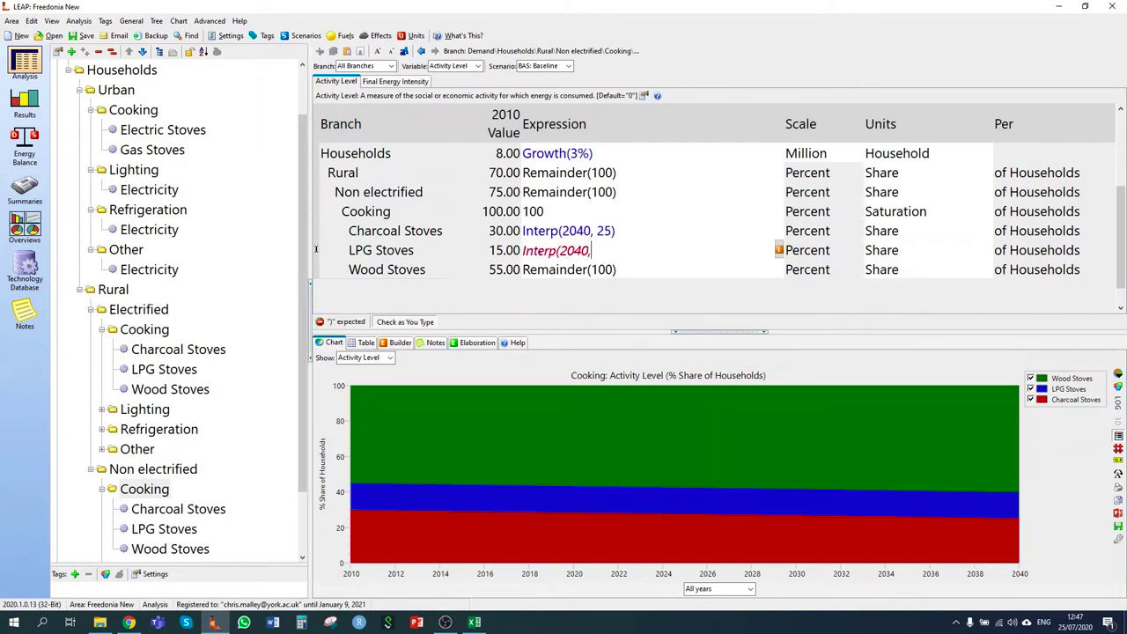
text( 55))
key(Return)
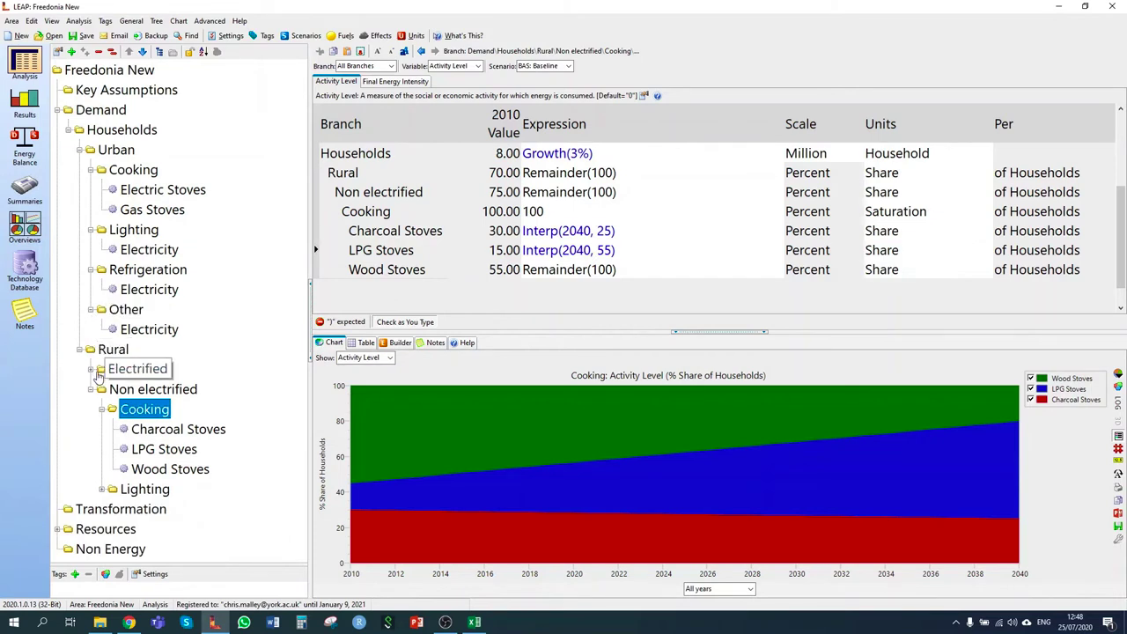
click(91, 390)
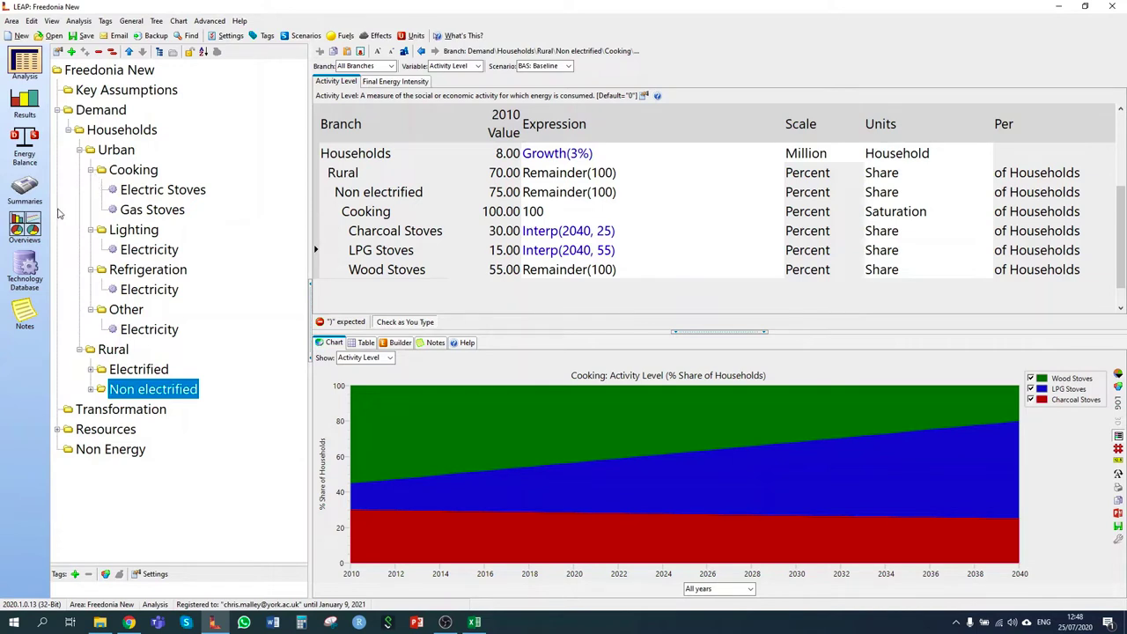
Step: Switch to the training exercise PDF in Chrome and review the Rural Households assumptions
click(128, 622)
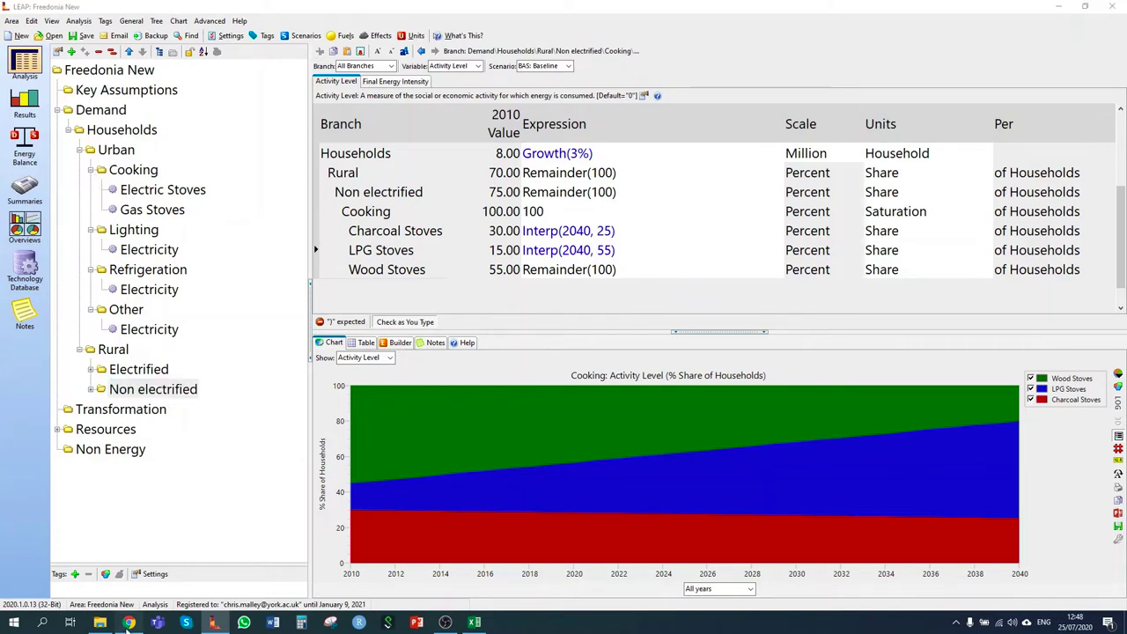
scroll(334, 440, down, 10)
scroll(327, 435, down, 15)
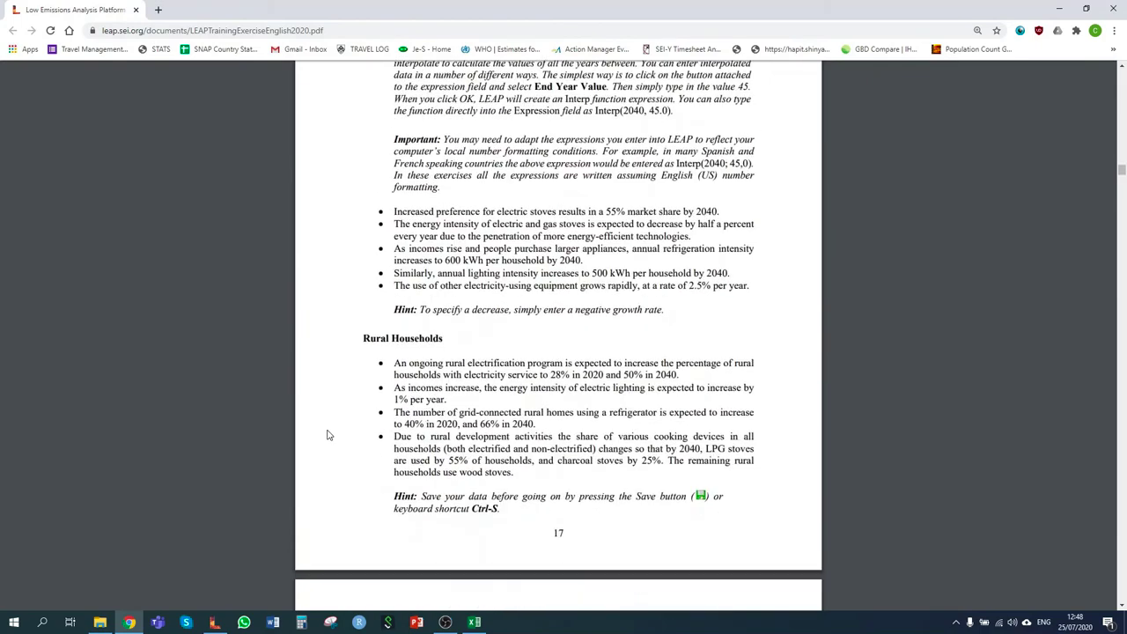
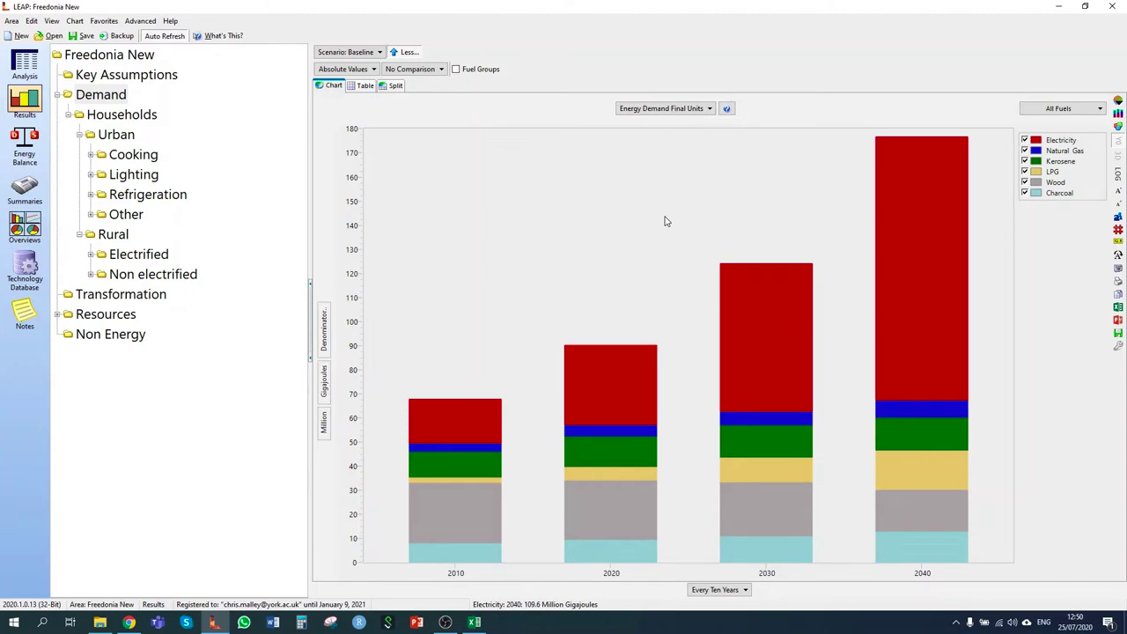
Step: Compare the exercise PDF's Baseline energy demand by fuel with the demand results in LEAP, shown as a table
click(129, 623)
scroll(372, 458, down, 10)
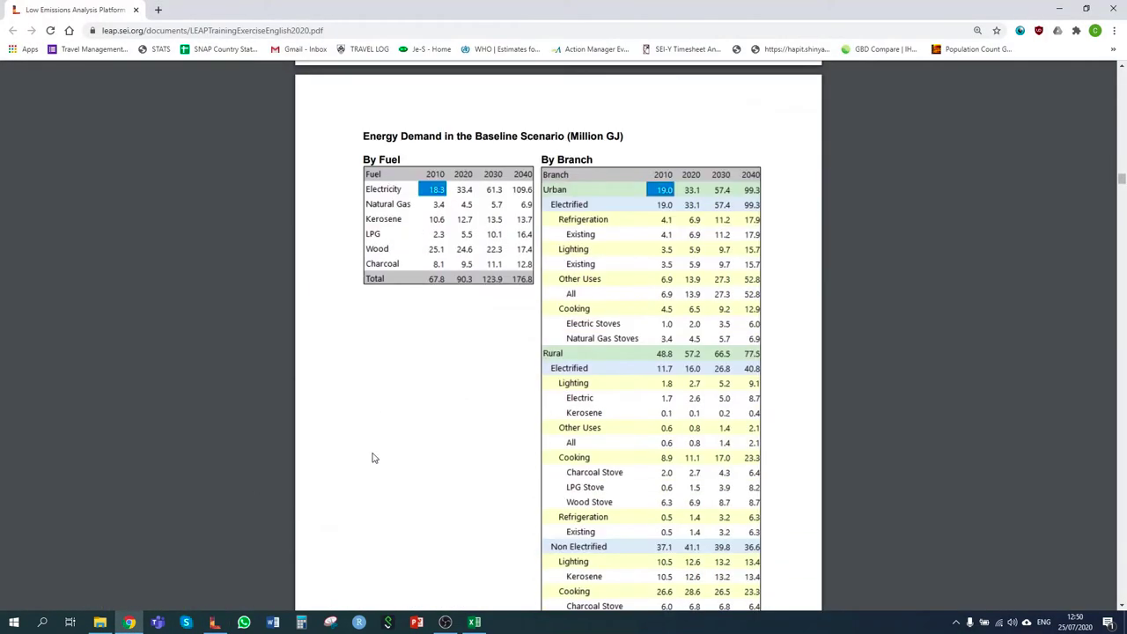
scroll(371, 458, up, 3)
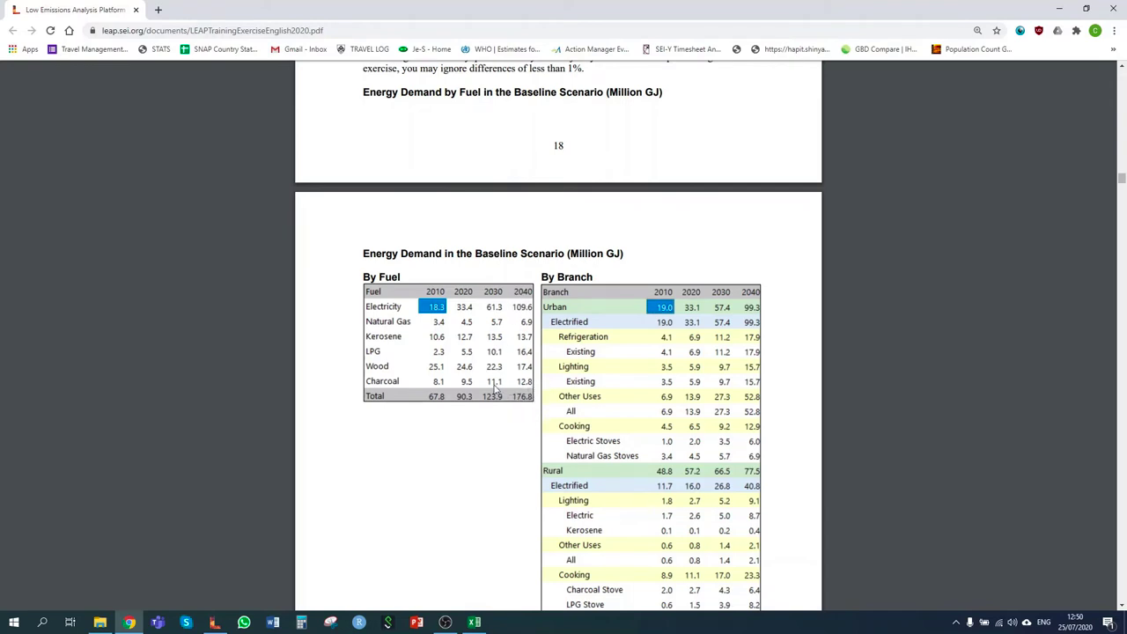
click(215, 622)
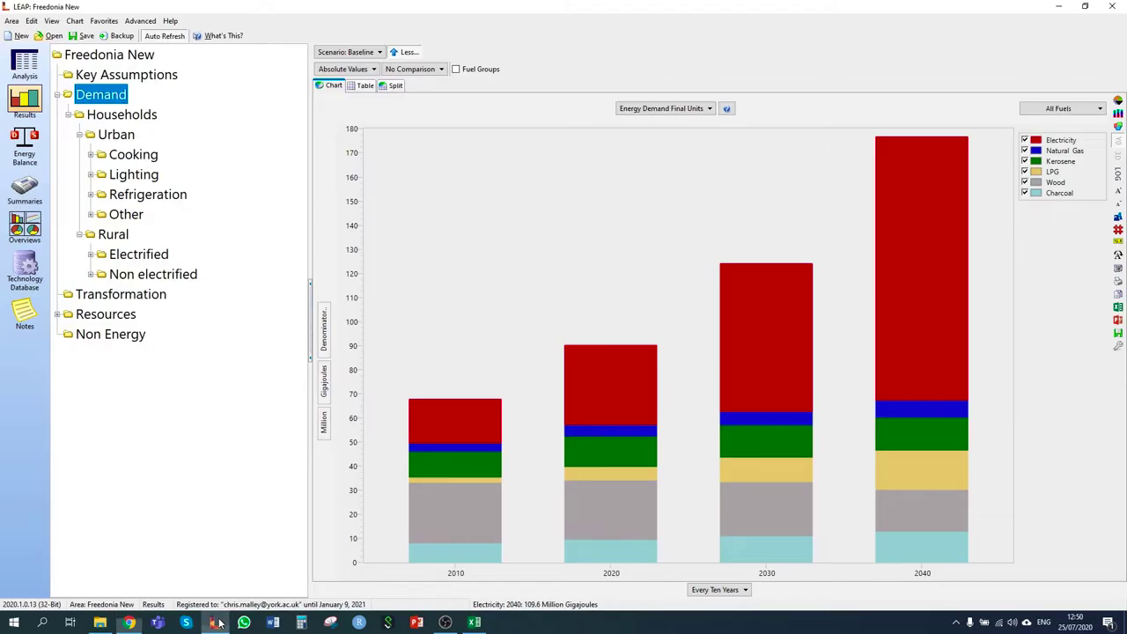
click(365, 89)
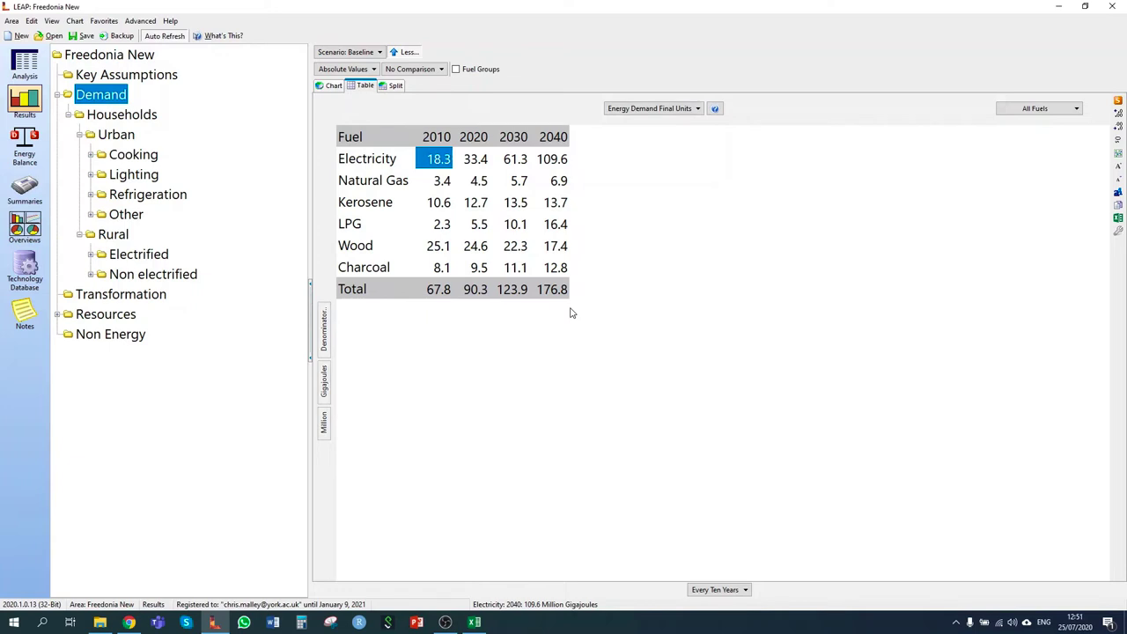
Step: Return to the Analysis view and collapse the Households and Demand branches
click(26, 69)
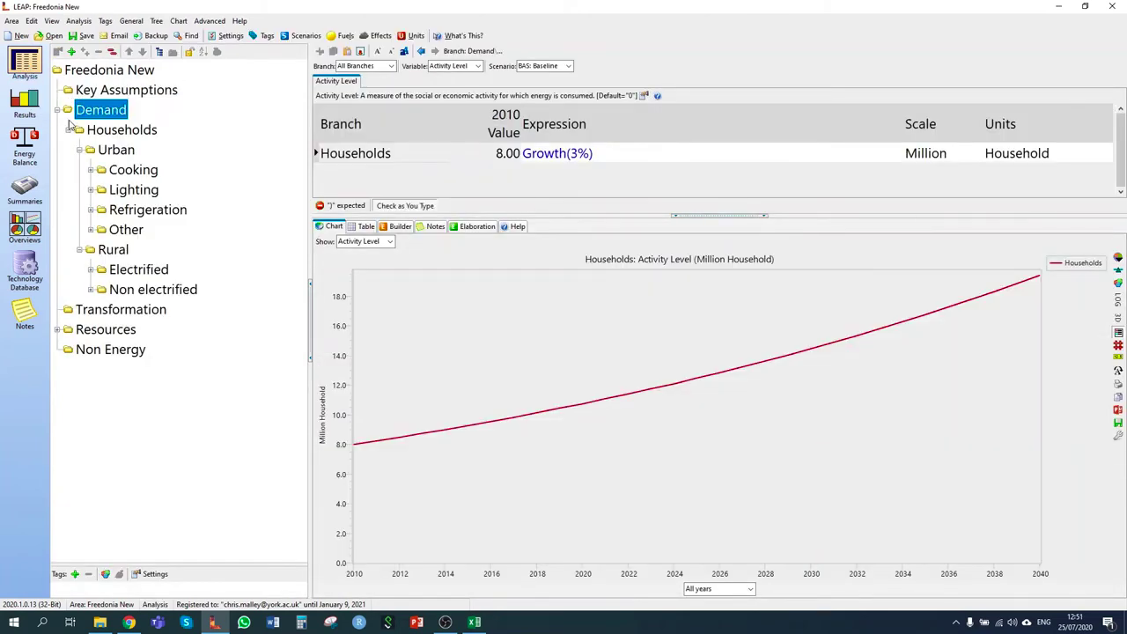
click(69, 129)
click(57, 109)
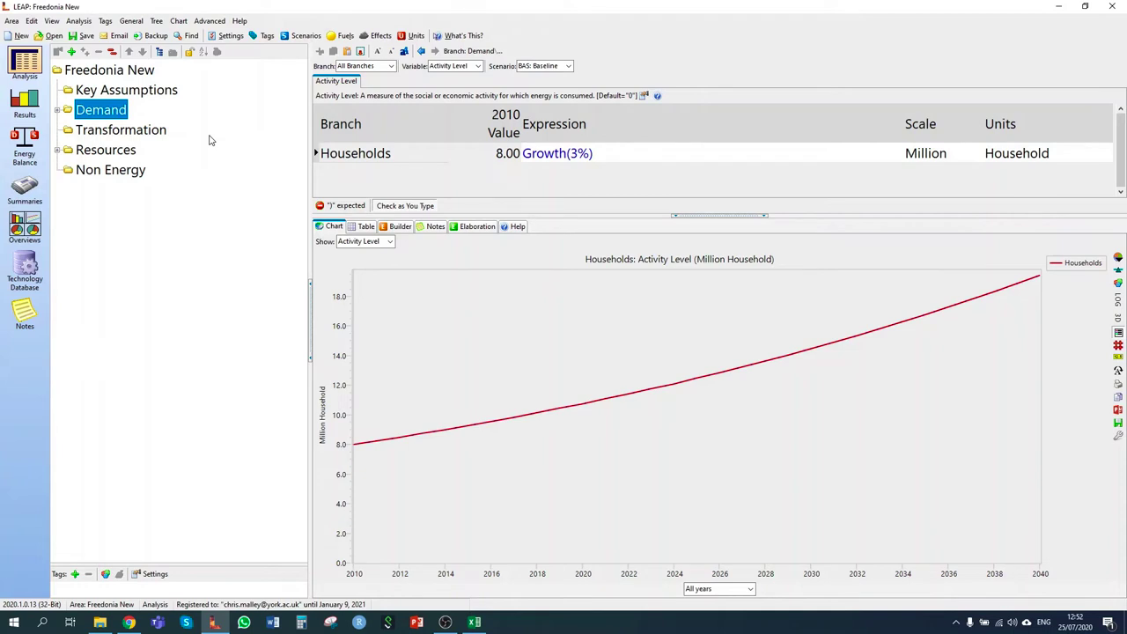
Step: Add a simple non-dispatched module named Transmission and Distribution under Transformation, with efficiency data entered as losses
right_click(146, 132)
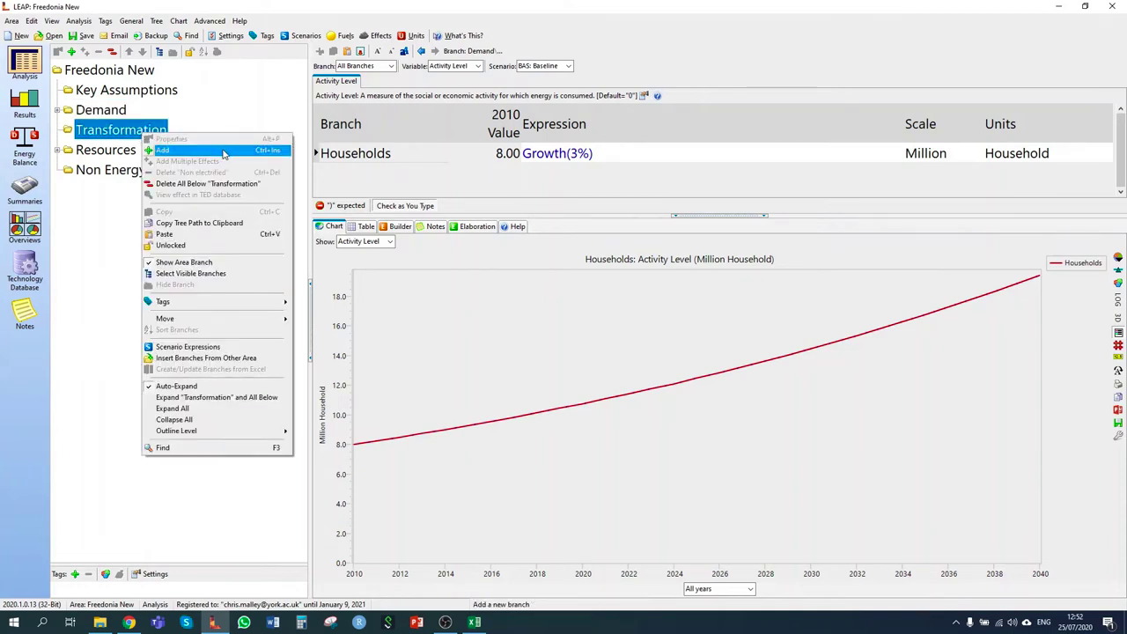
click(223, 151)
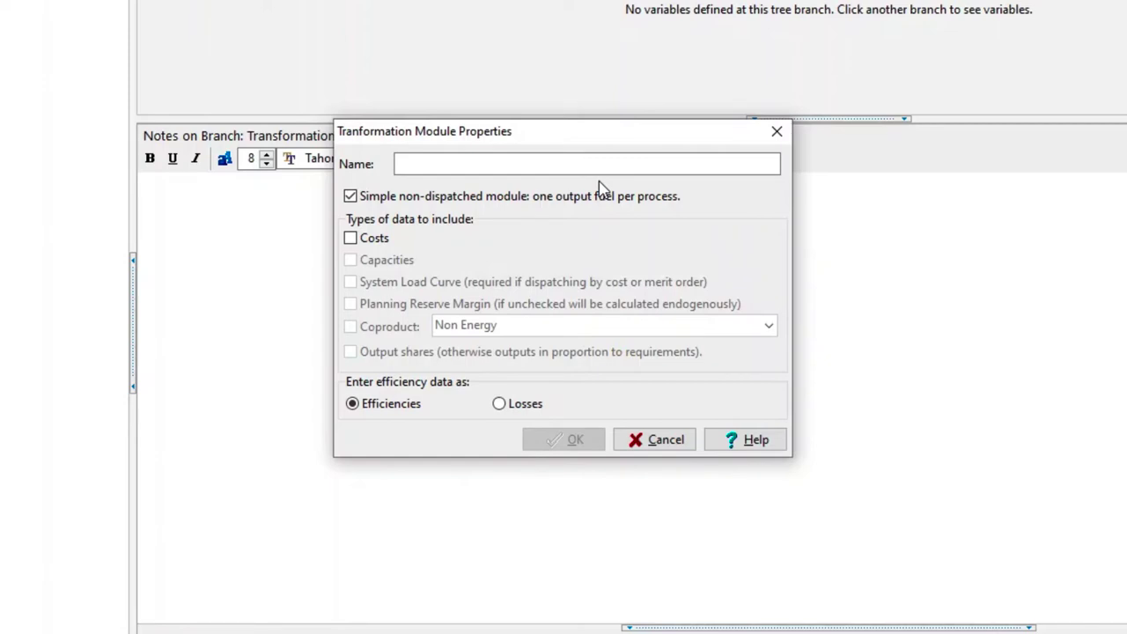
click(556, 163)
text(Tra)
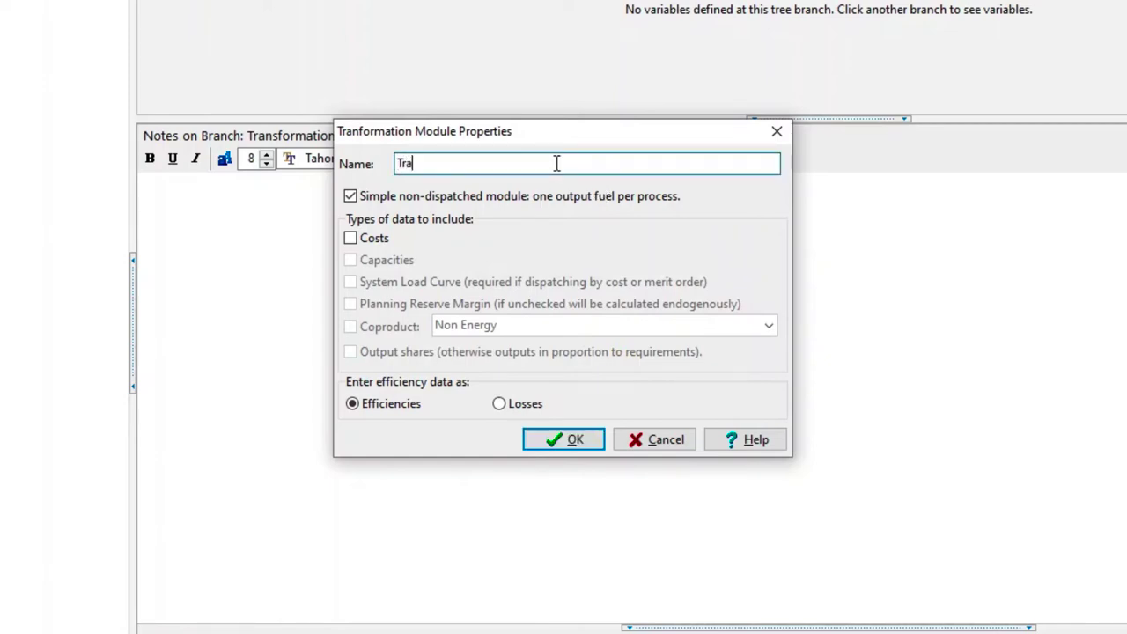
text(nsmission and Di)
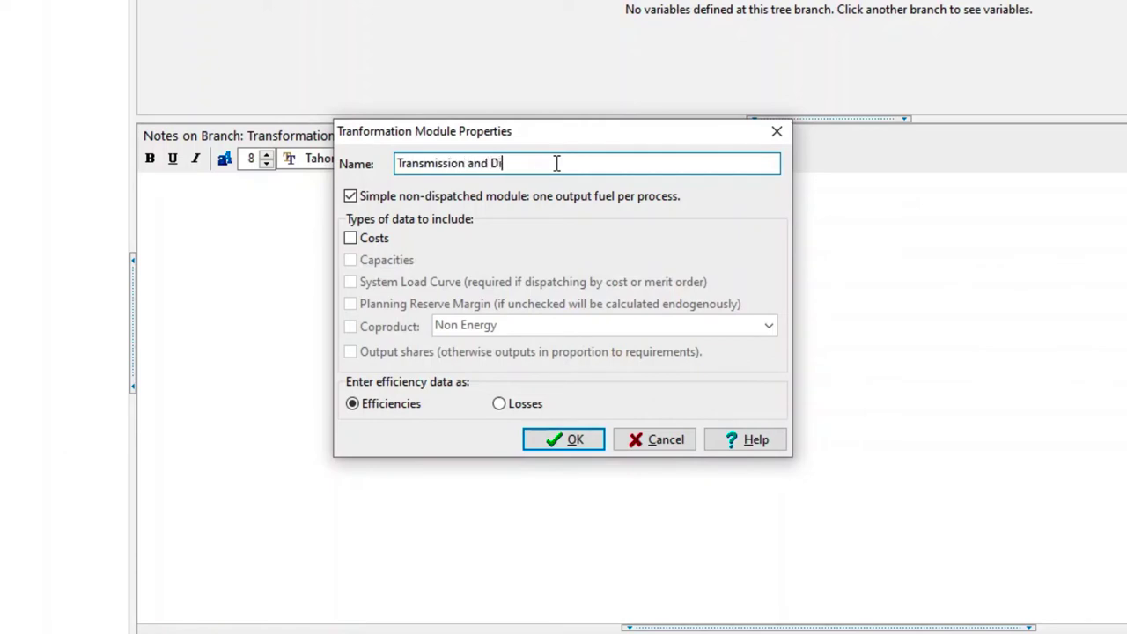
text(stribution)
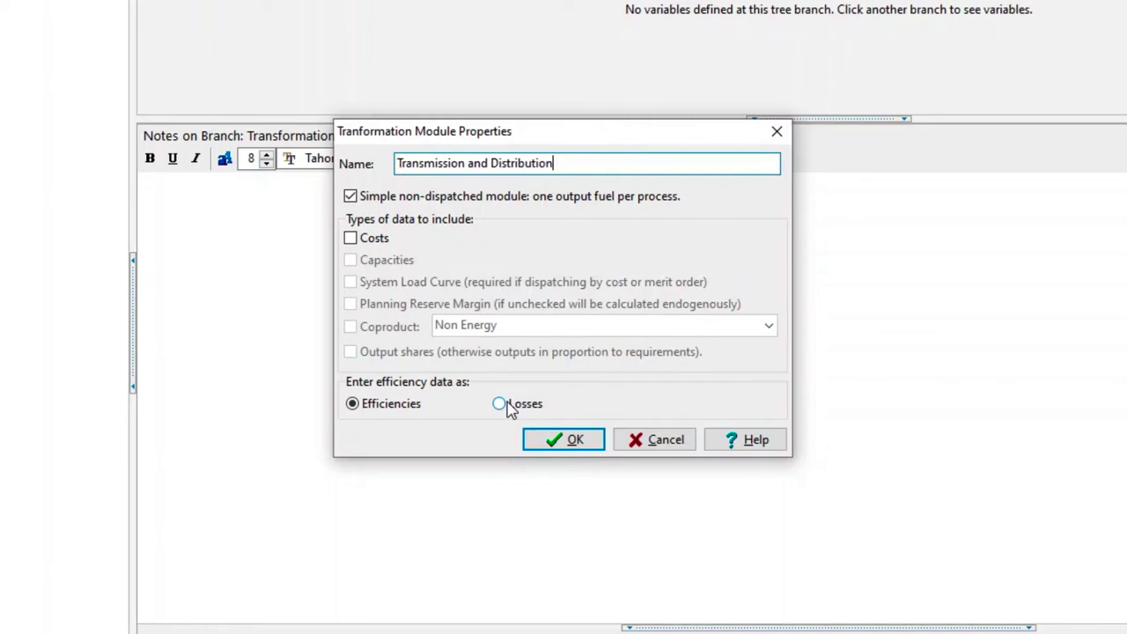
click(508, 406)
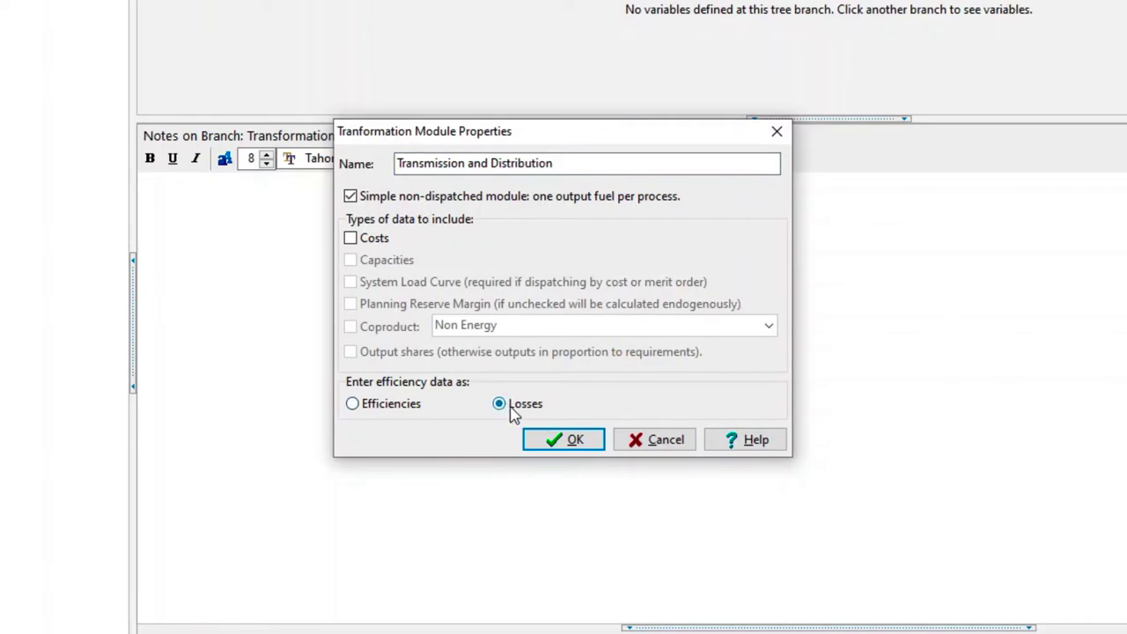
click(563, 440)
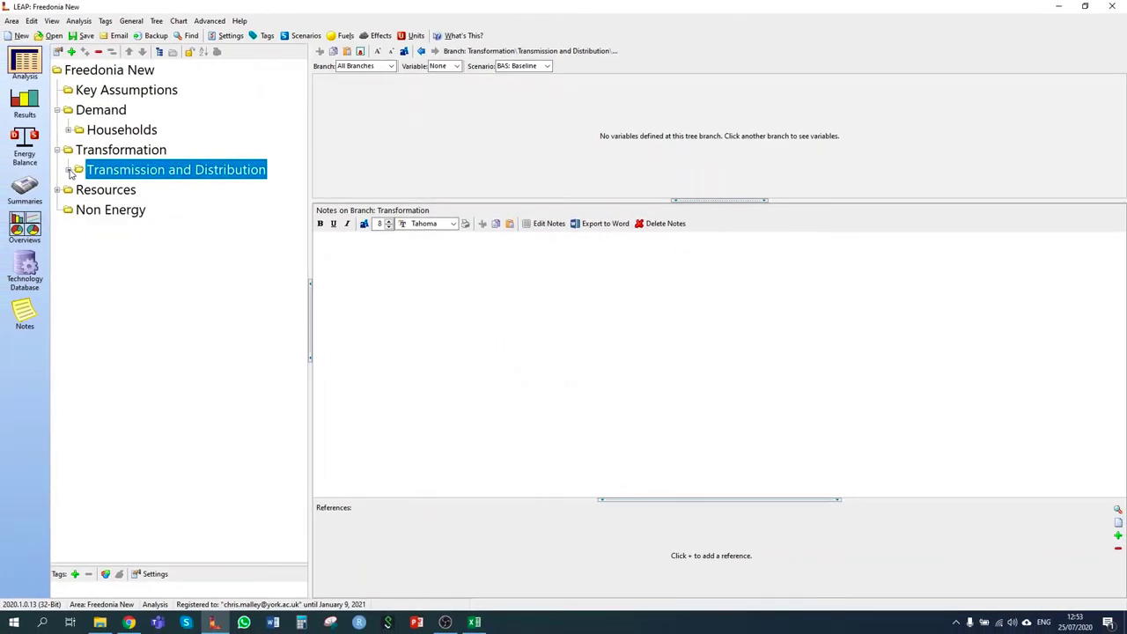
Step: Add an Electricity process with Electricity as its first feedstock fuel to the Transmission and Distribution module
click(69, 171)
right_click(143, 192)
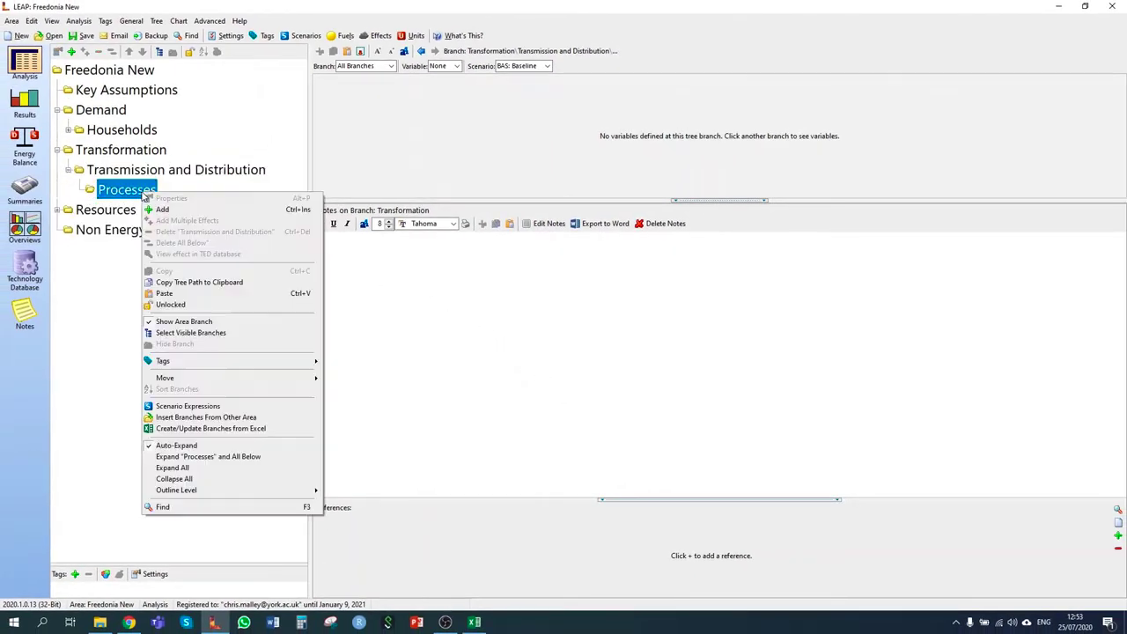
click(188, 211)
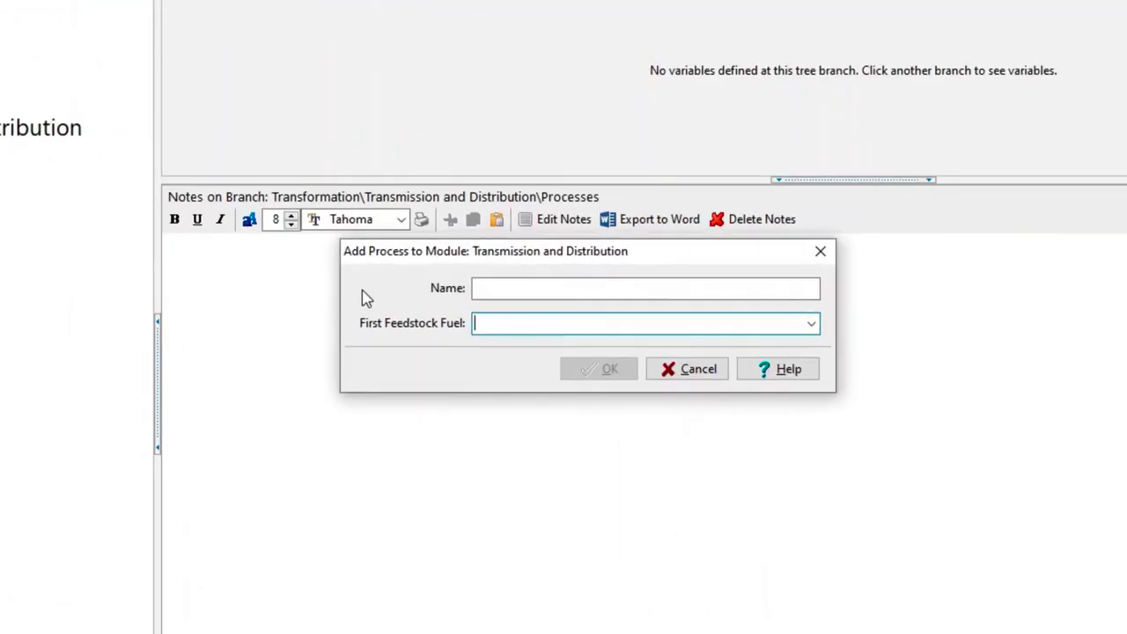
text(Electricity)
key(Return)
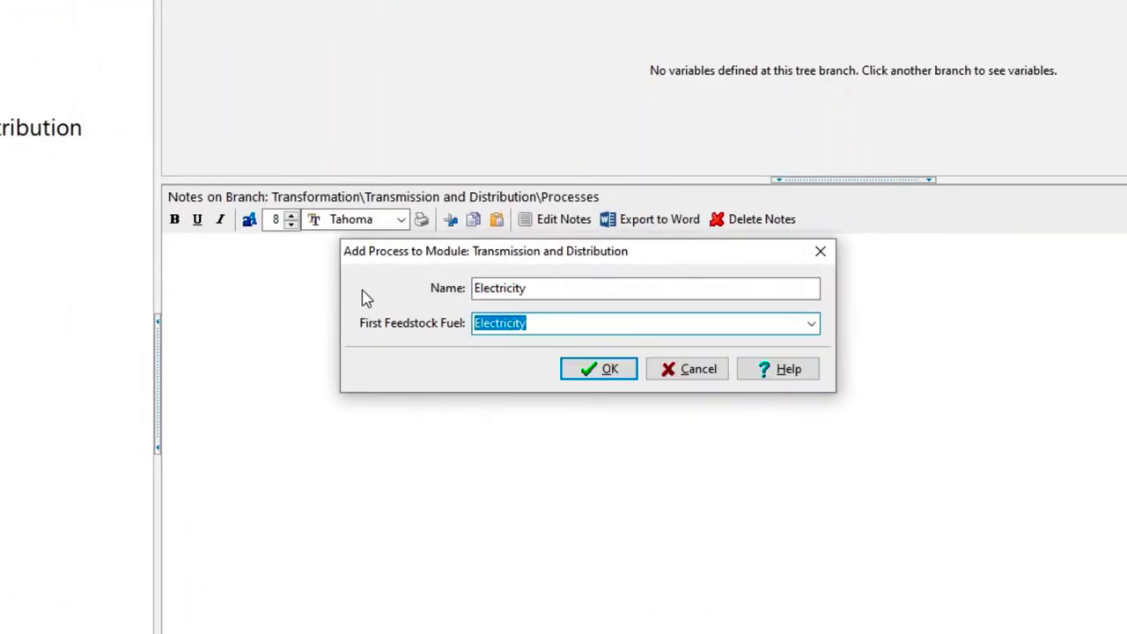
click(596, 369)
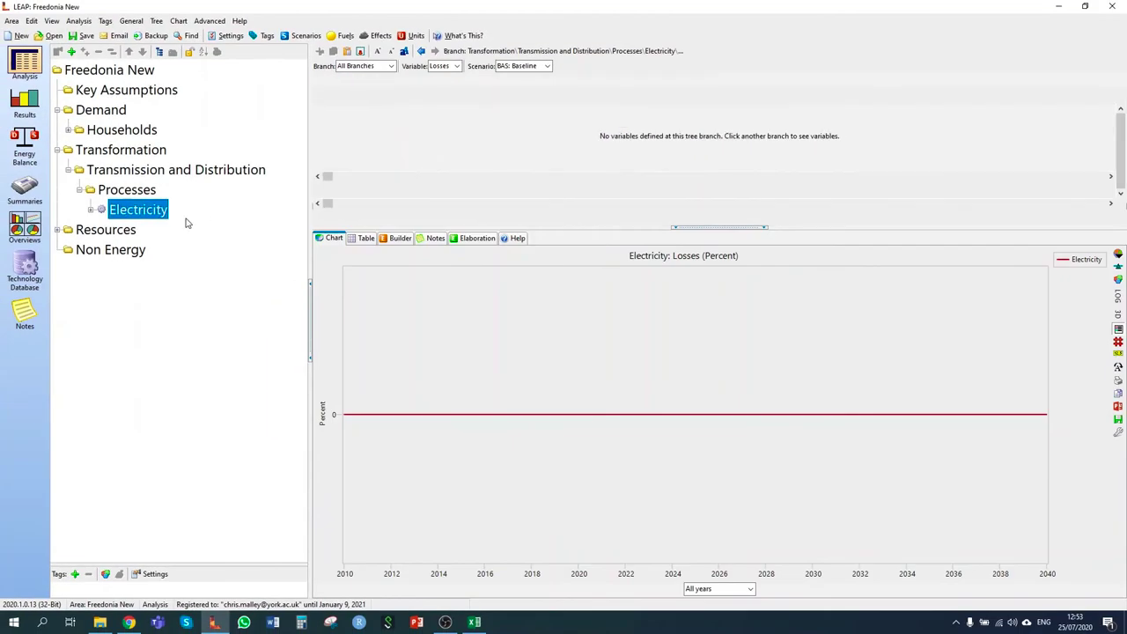
Step: Add a Natural Gas process with Natural Gas as its first feedstock fuel to the Transmission and Distribution module
right_click(141, 192)
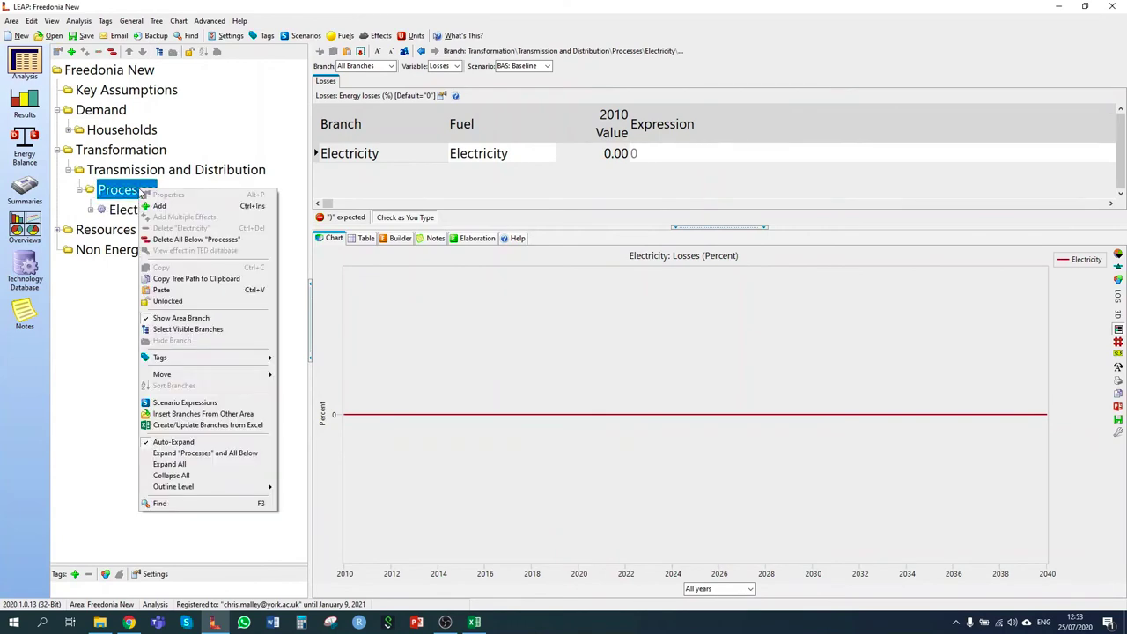
click(168, 206)
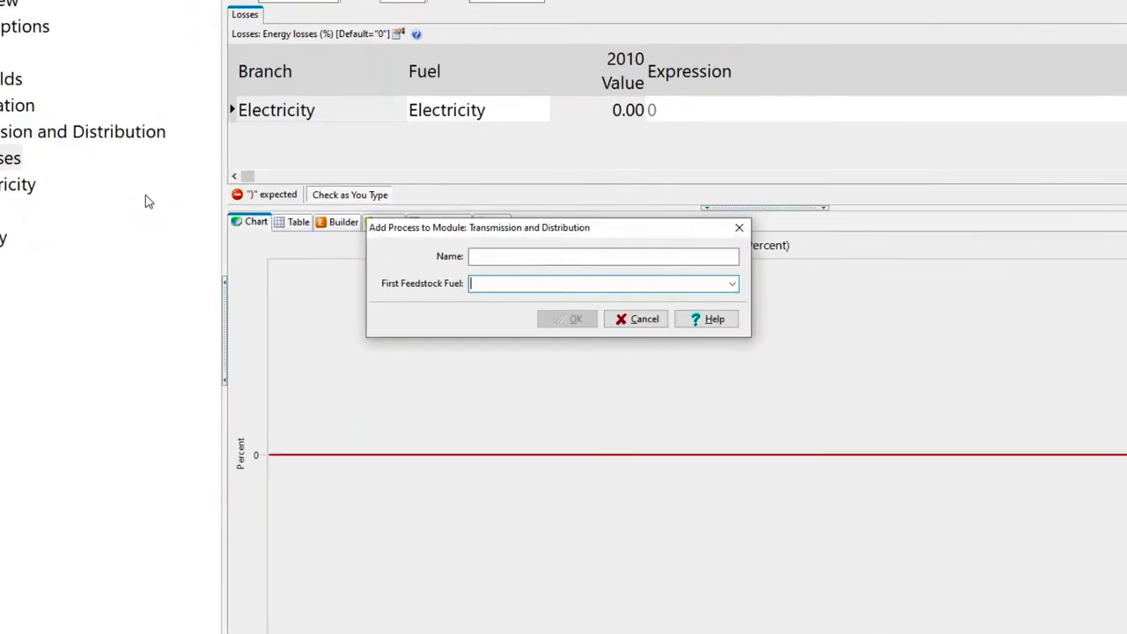
text(Natural Gas)
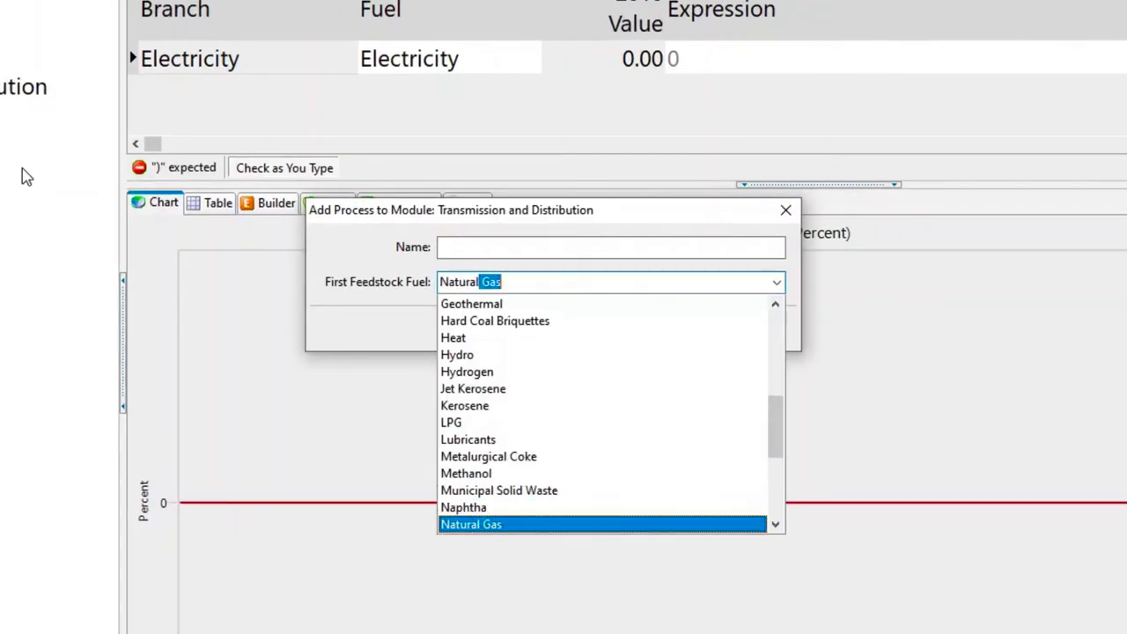
key(Return)
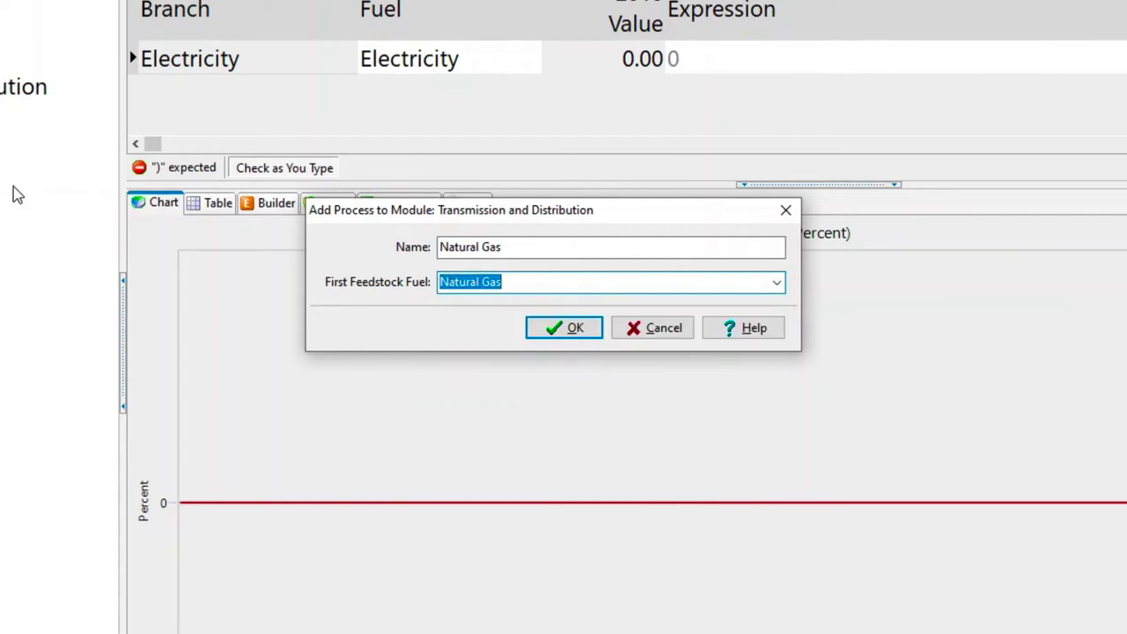
click(550, 331)
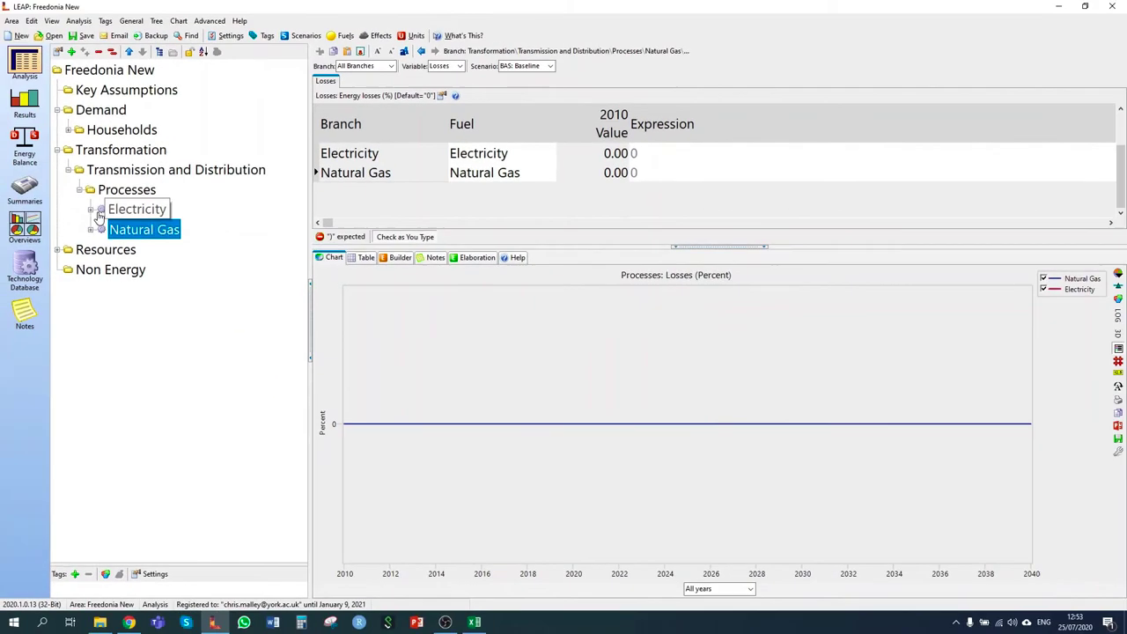
Step: Expand both processes' feedstock branches and set the Electricity process's feedstock fuel share to 100 in Current Accounts
click(92, 211)
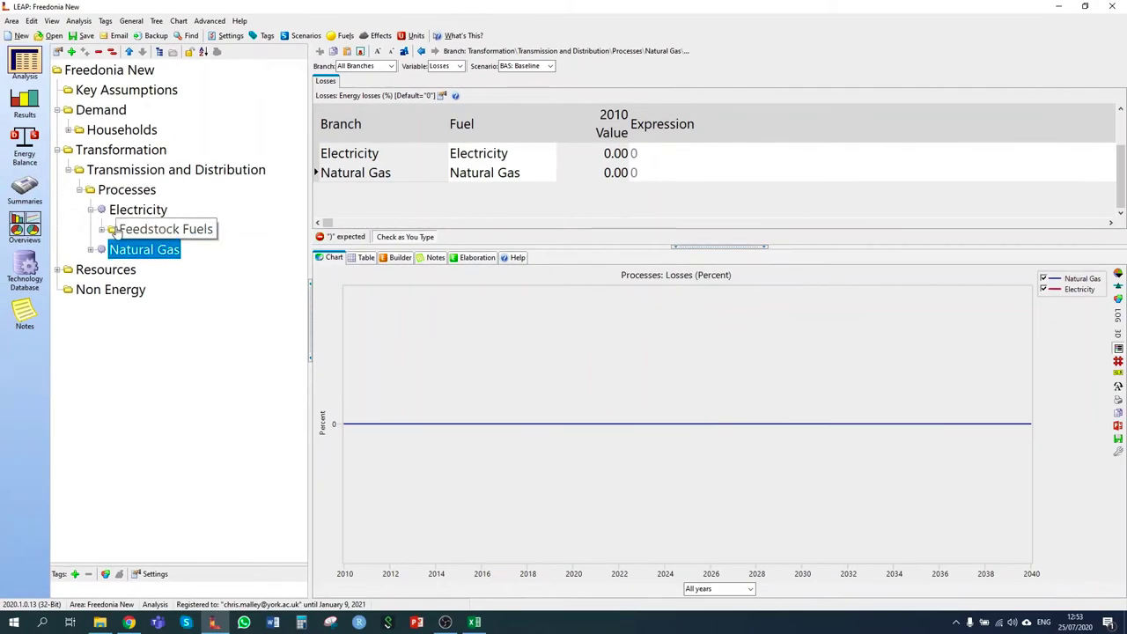
click(102, 229)
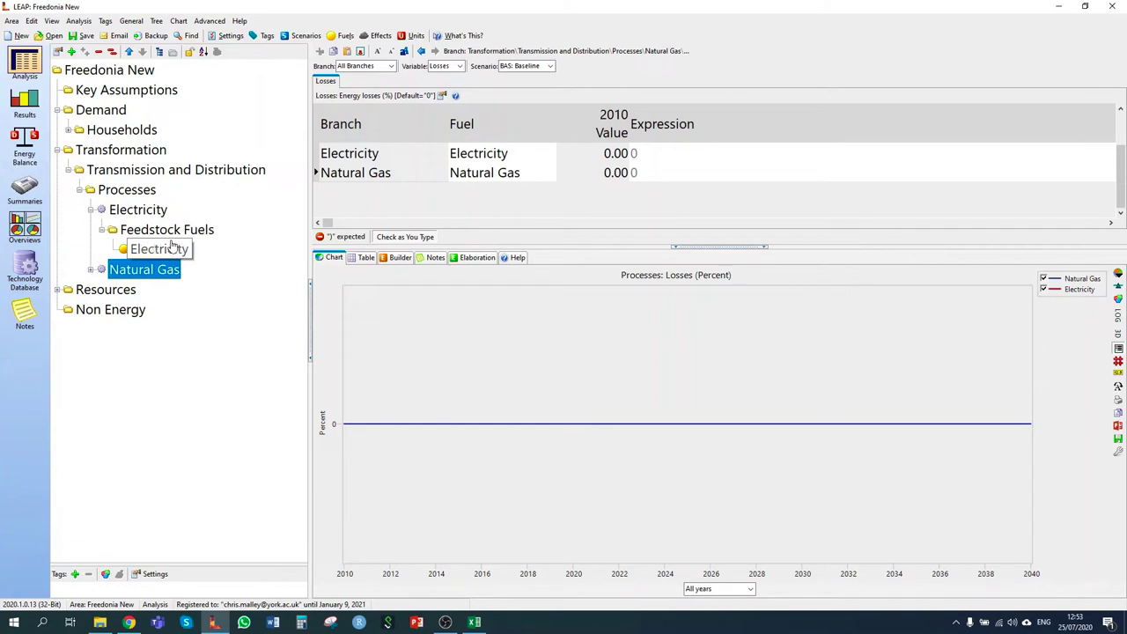
click(90, 270)
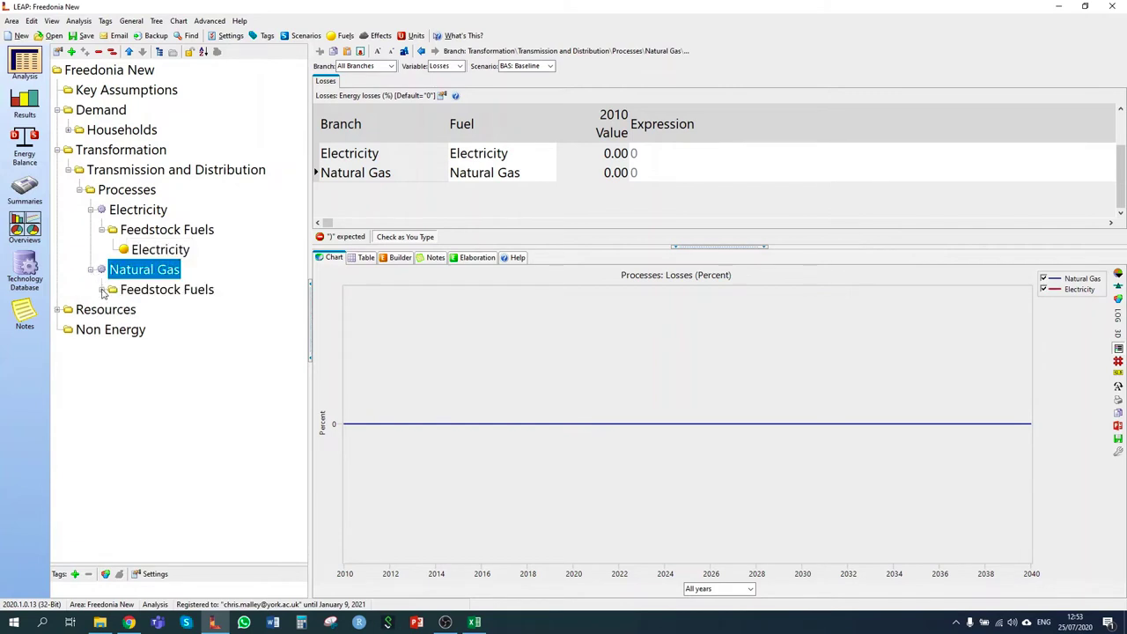
click(102, 290)
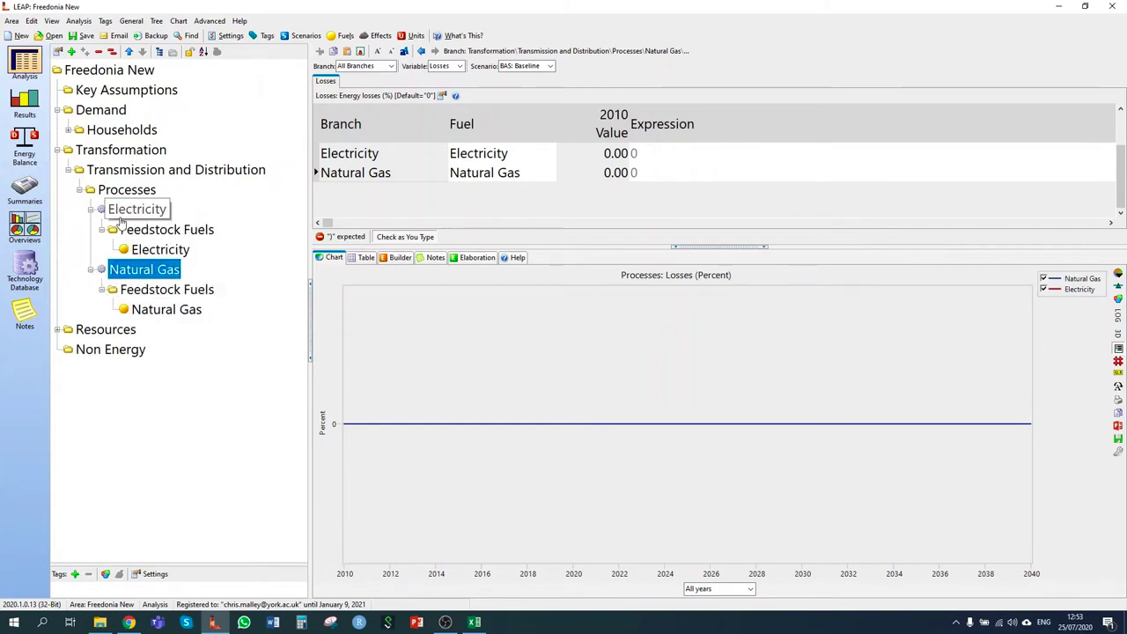
click(150, 231)
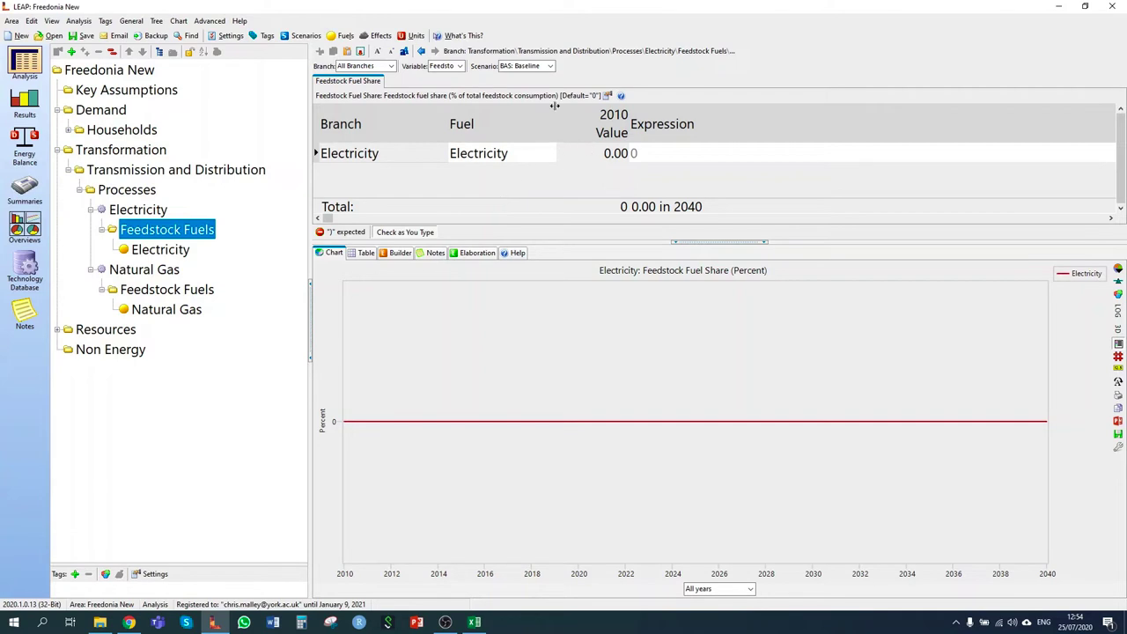
click(539, 66)
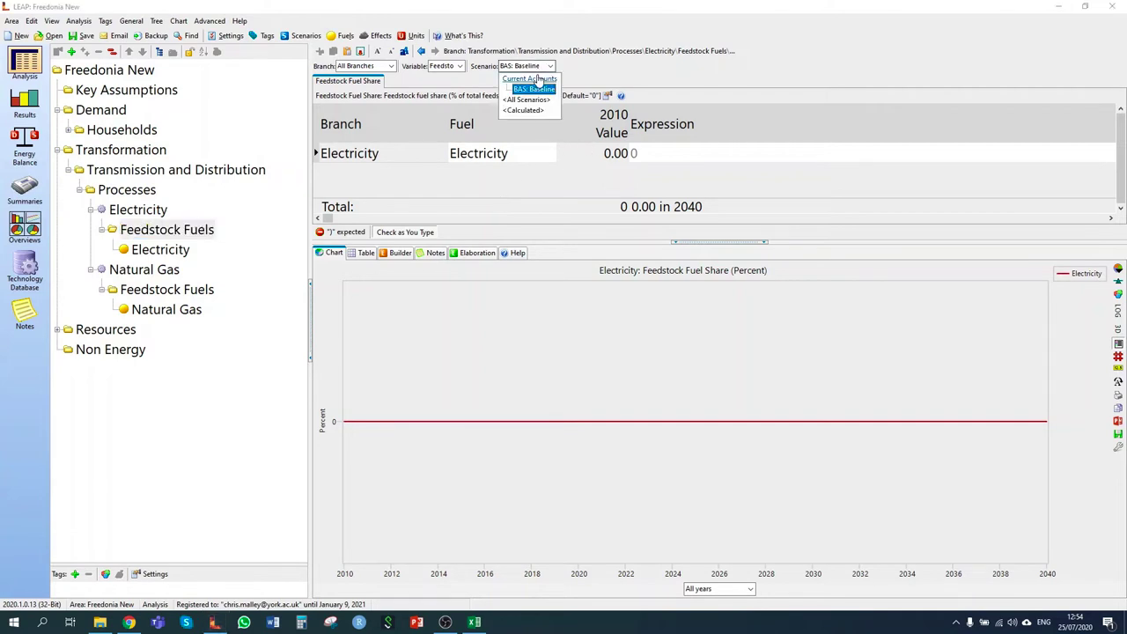
click(529, 78)
click(581, 154)
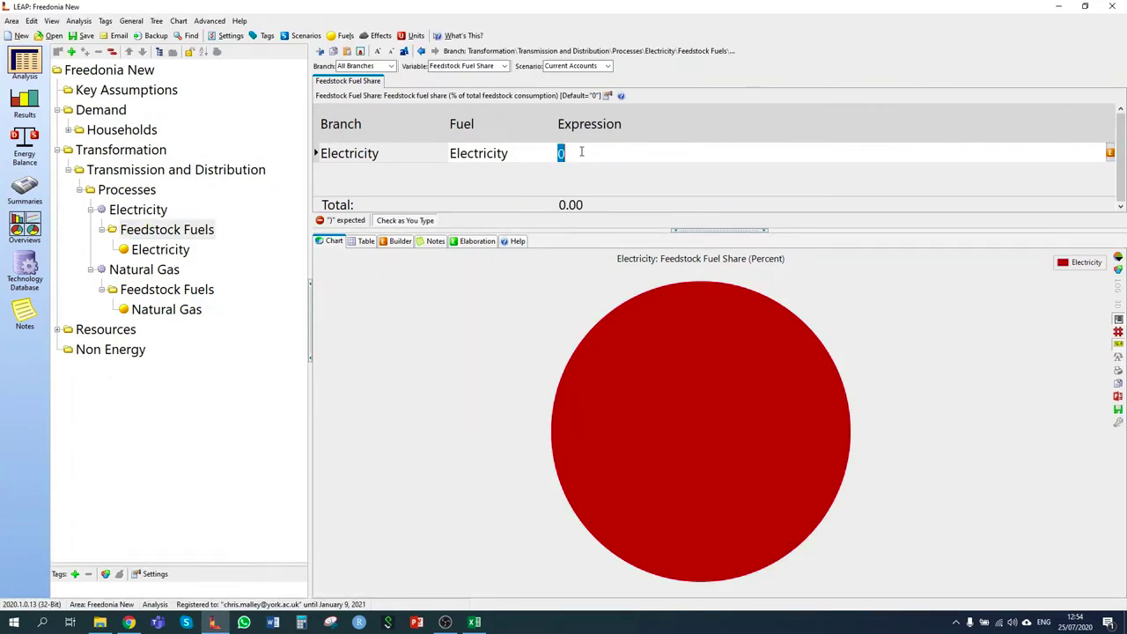
text(100)
key(Return)
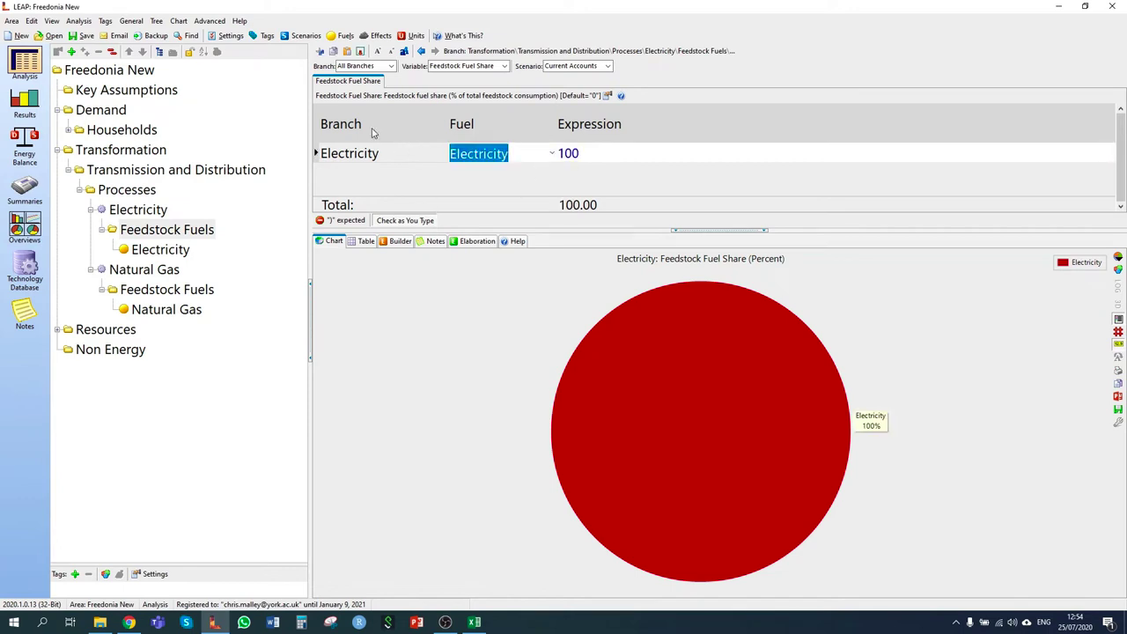
Step: Set the Natural Gas process's feedstock fuel share to 100 in Current Accounts
click(176, 291)
click(569, 155)
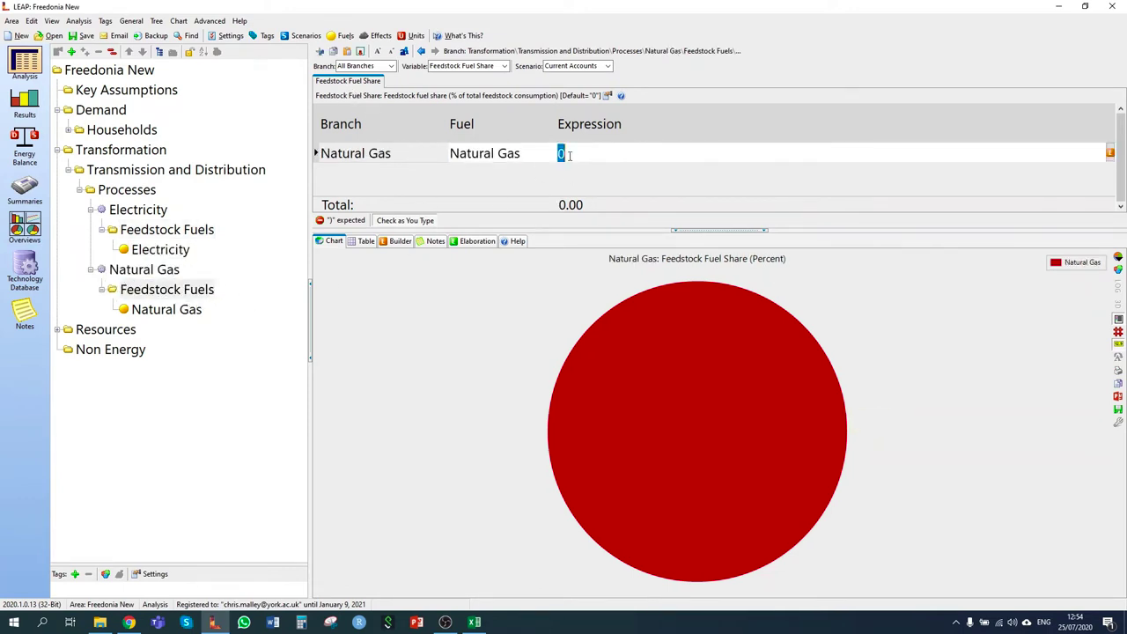
text(100)
key(Return)
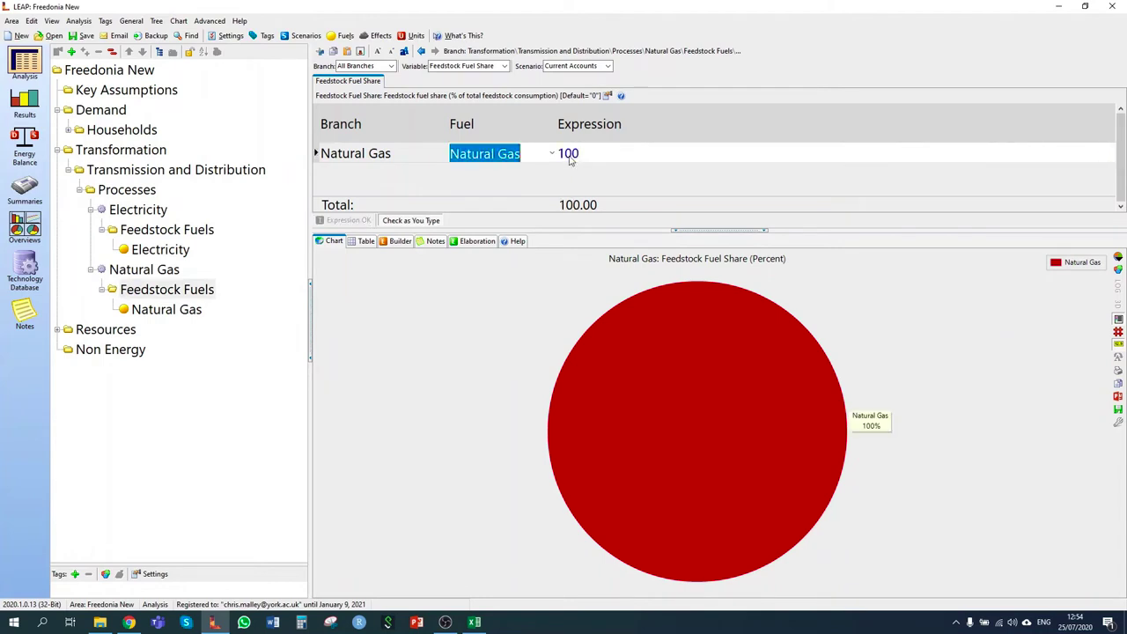
Step: Set the Current Accounts losses of the Transmission and Distribution processes to 15 for Electricity and 2 for Natural Gas
click(124, 189)
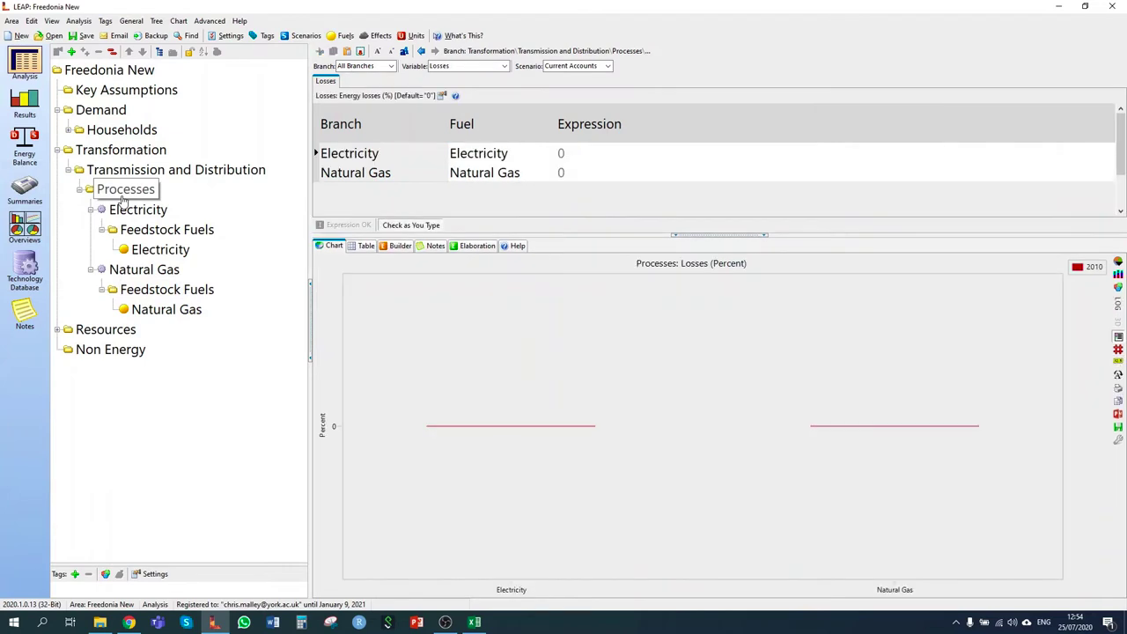
click(571, 155)
text(15)
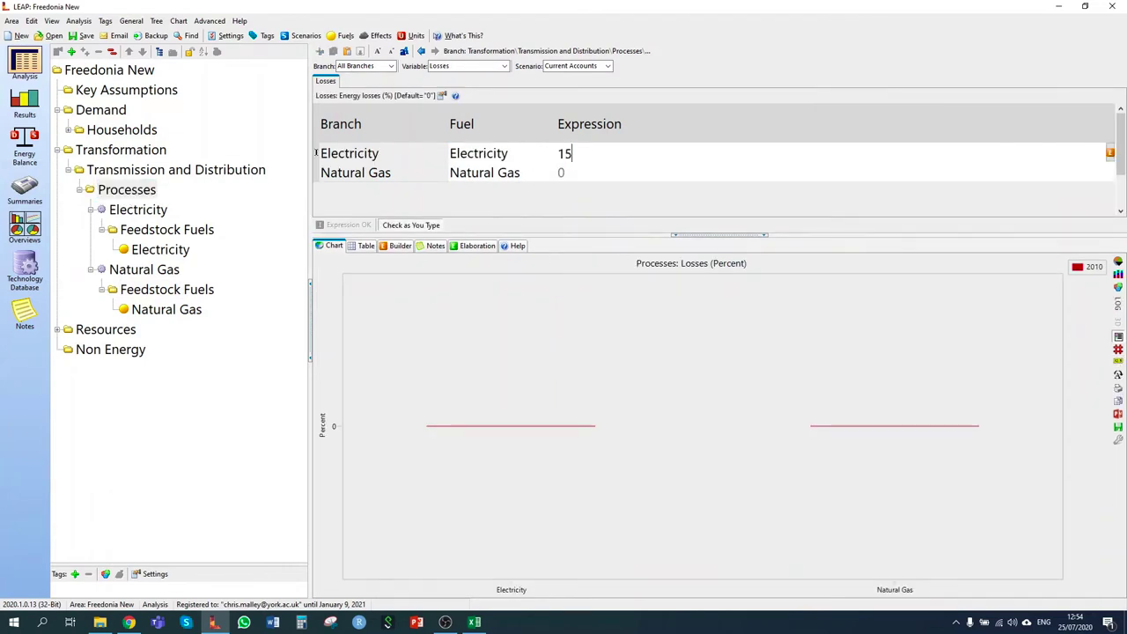
key(Return)
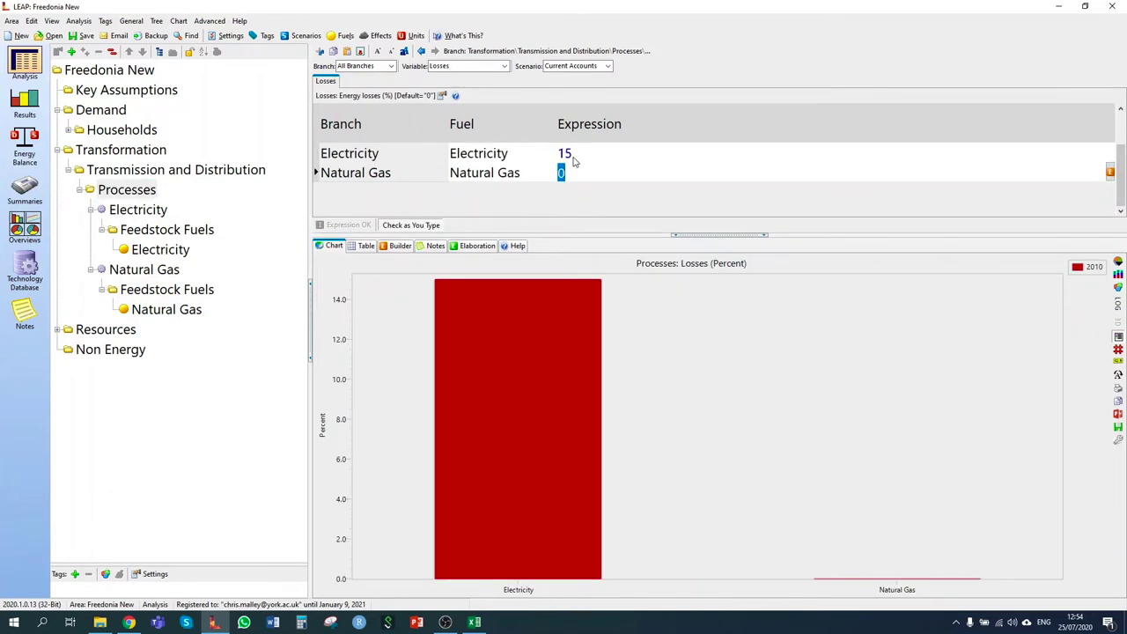
text(2)
key(Return)
Step: In the Baseline scenario, set the Electricity transmission and distribution losses to Interp(2040, 12)
click(581, 66)
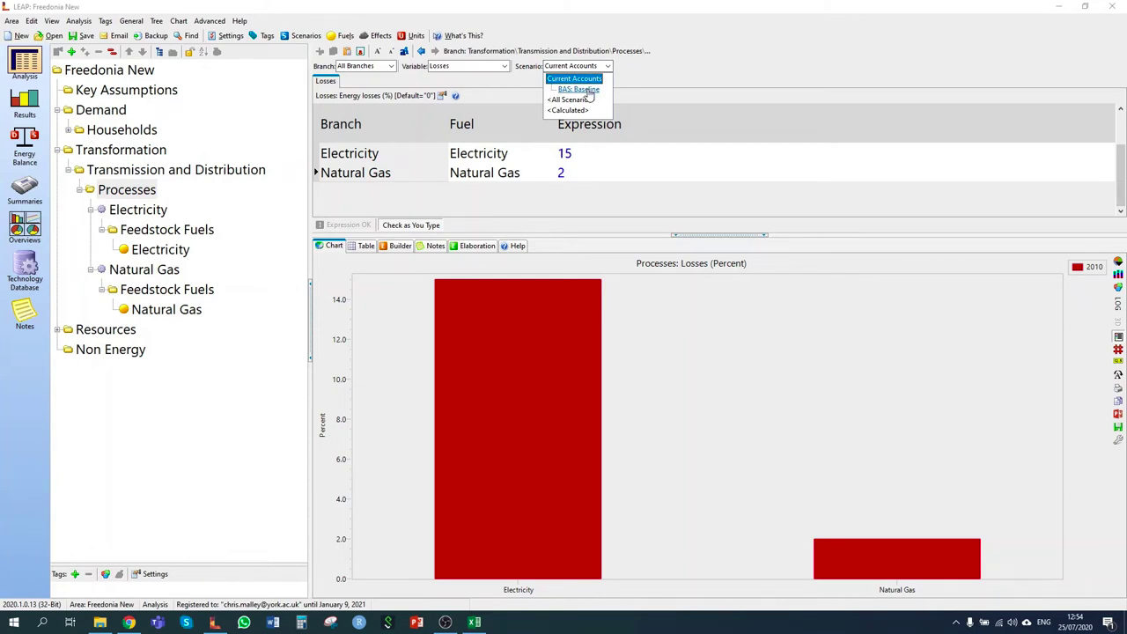
click(579, 89)
click(661, 155)
text(In)
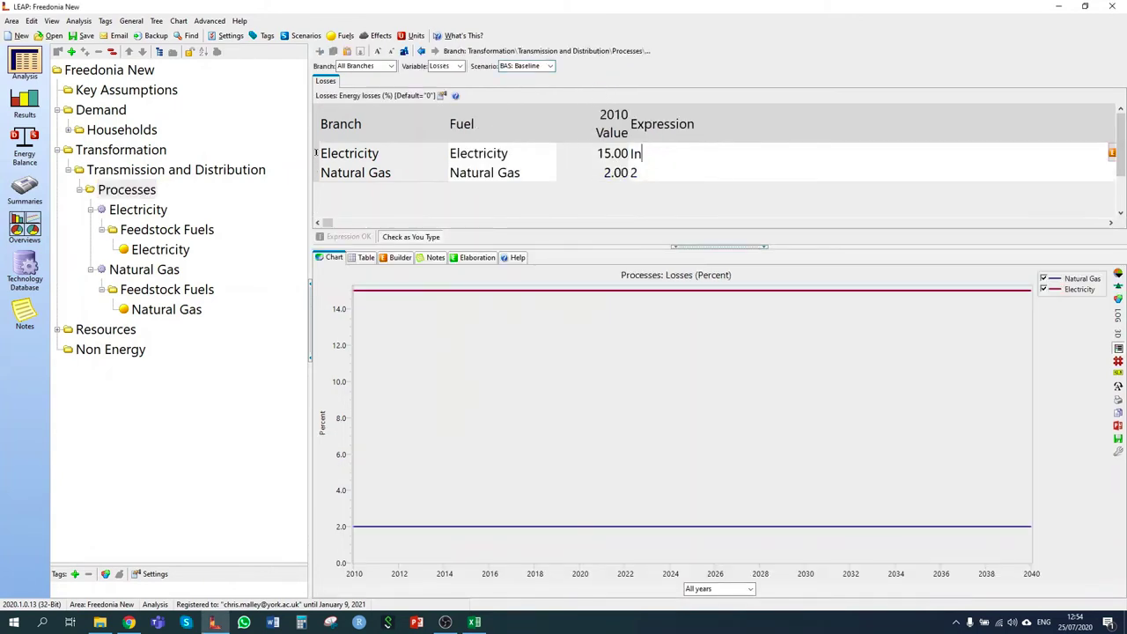
text(terp(1)
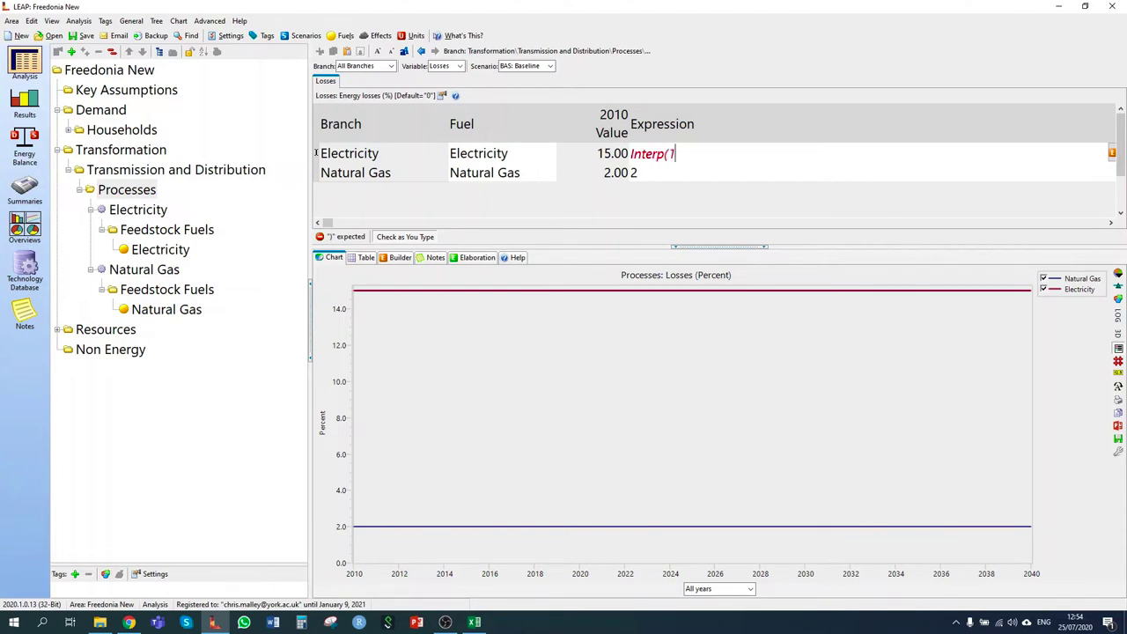
text(0)
key(BackSpace)
key(BackSpace)
text(2040, 12))
key(Return)
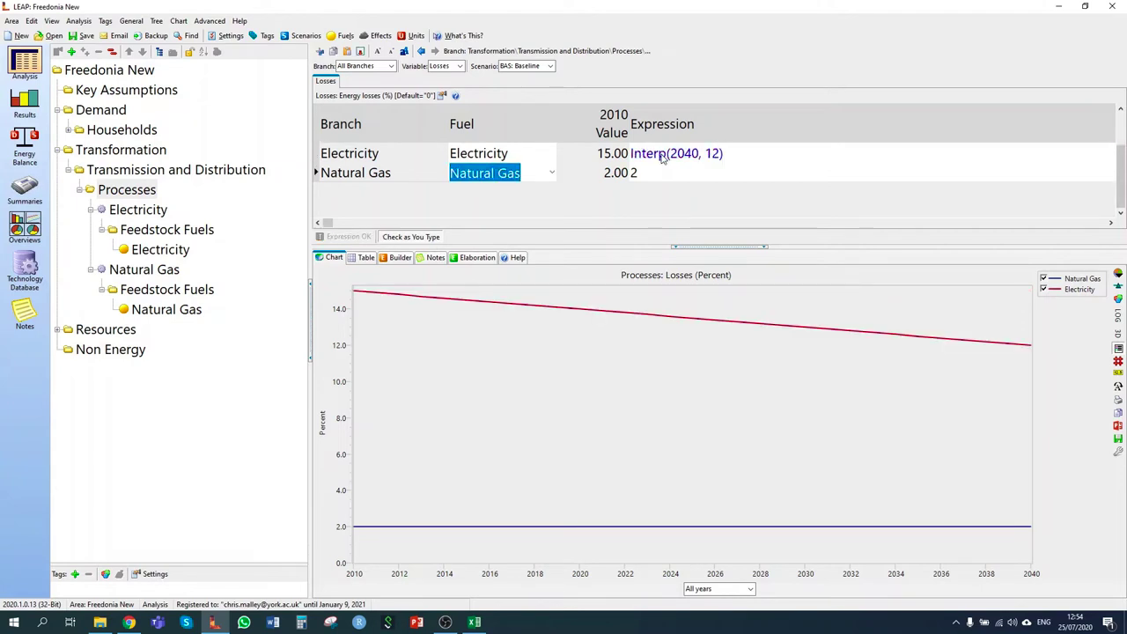
Step: Set the Baseline Natural Gas transmission and distribution losses to Interp(2040, 1.5)
click(646, 171)
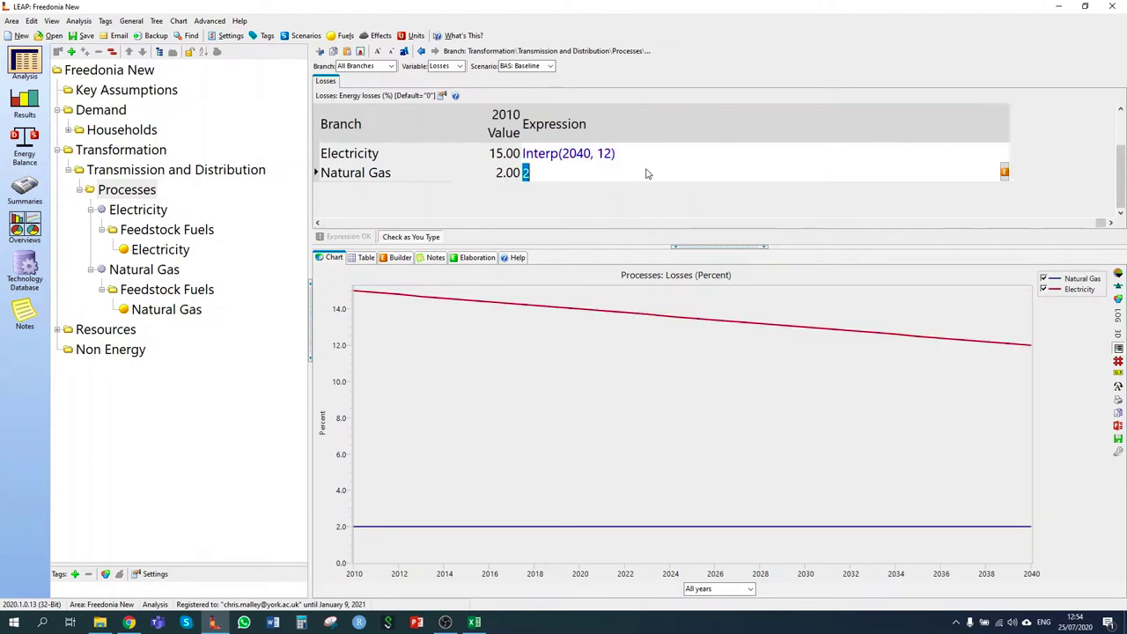
text(Interp)
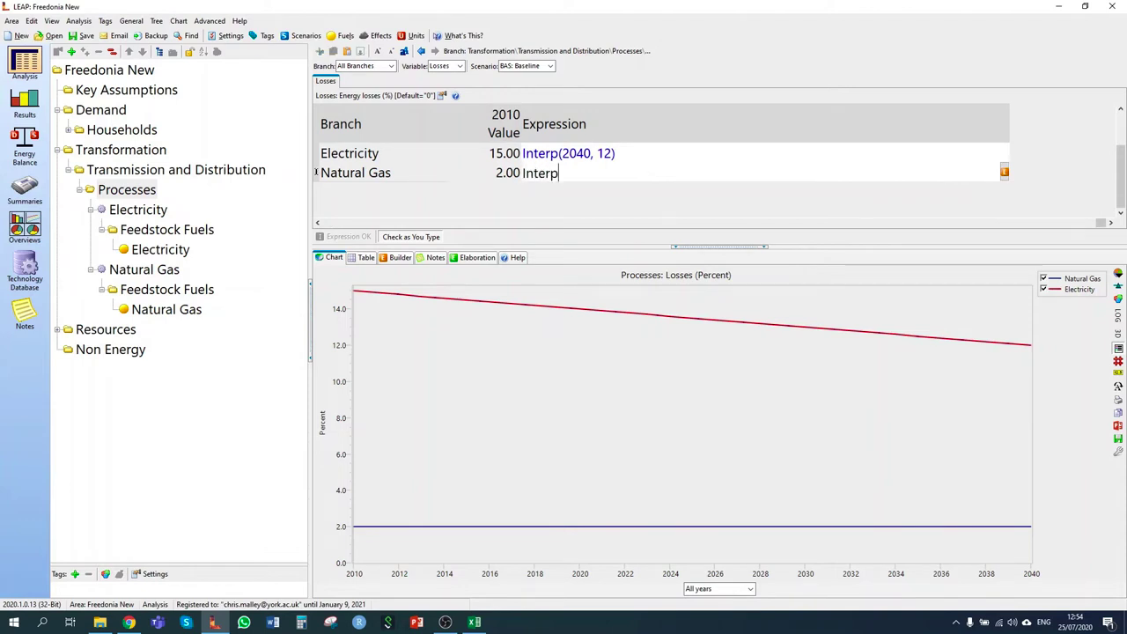
text((1040,)
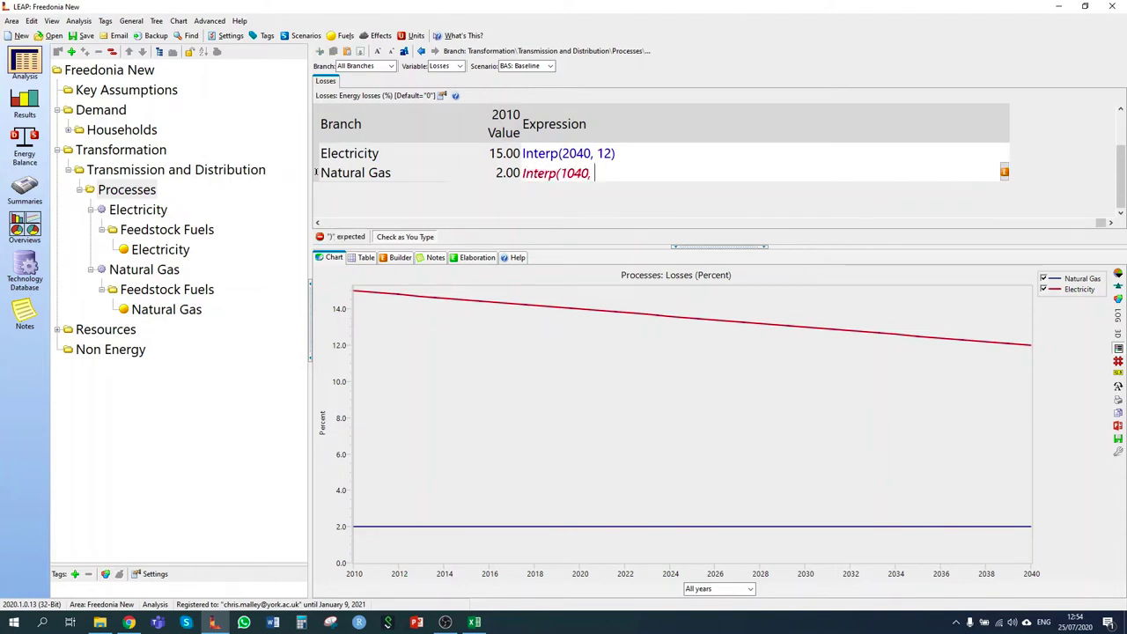
key(BackSpace)
key(BackSpace)
key(BackSpace)
key(BackSpace)
key(BackSpace)
text(2040, 1.5))
key(Return)
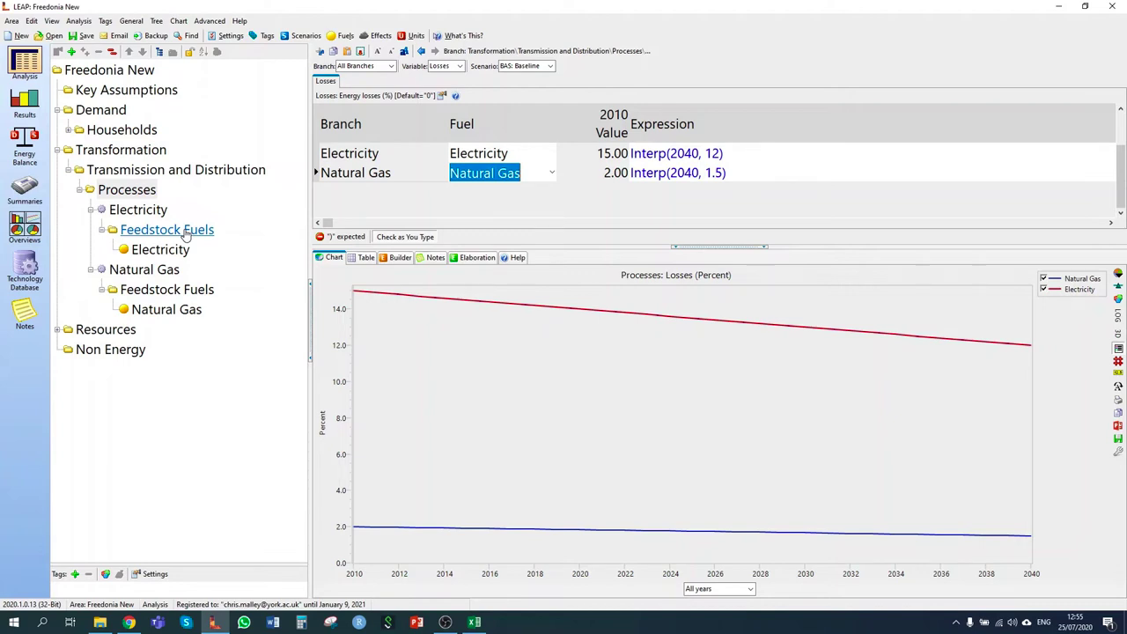
Step: Collapse the Processes branch and start adding a new module from the Transmission and Distribution branch
click(80, 189)
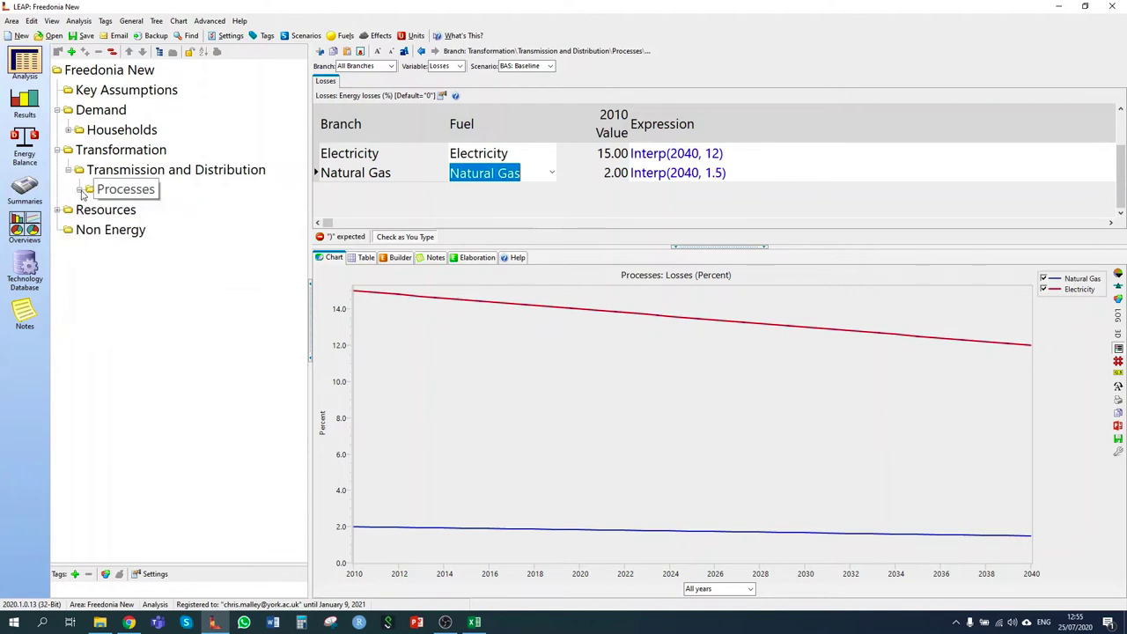
right_click(122, 175)
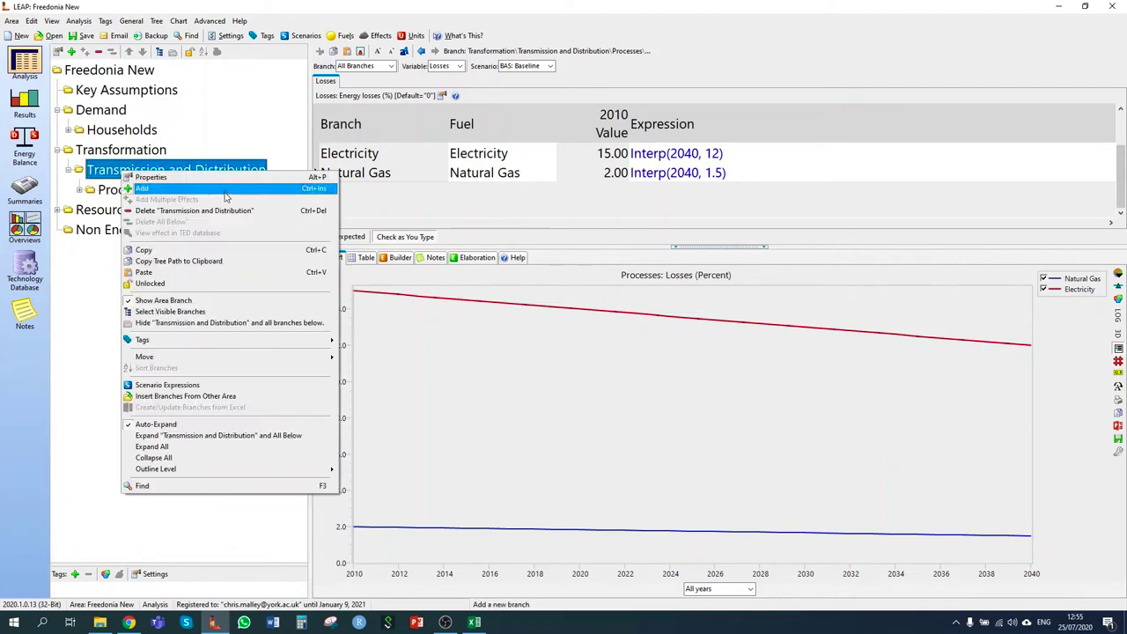